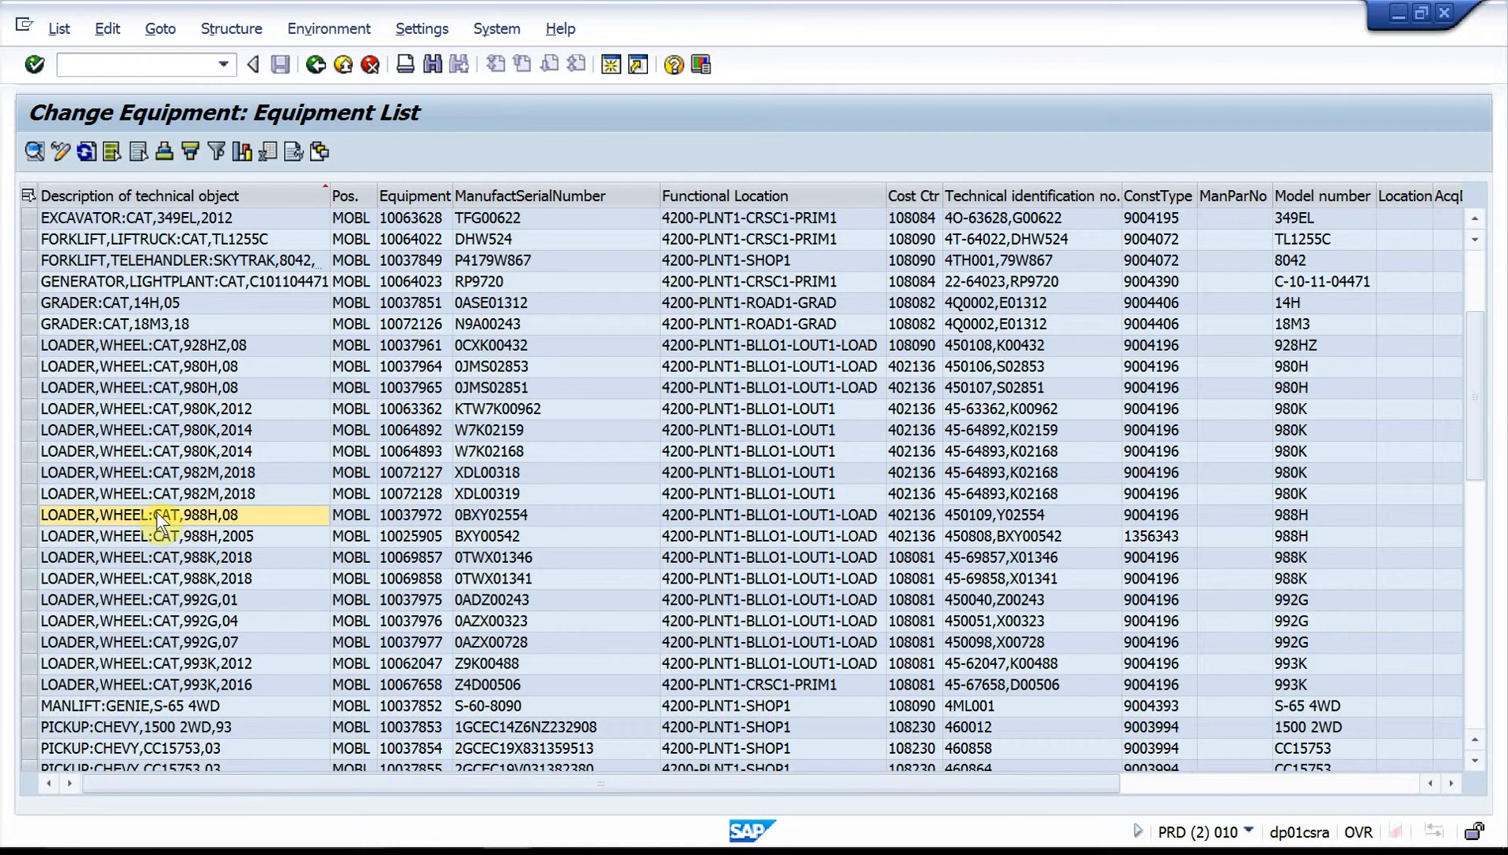
{"action": "left_click", "coordinate": [508, 828]}
{"action": "left_click", "coordinate": [684, 754]}
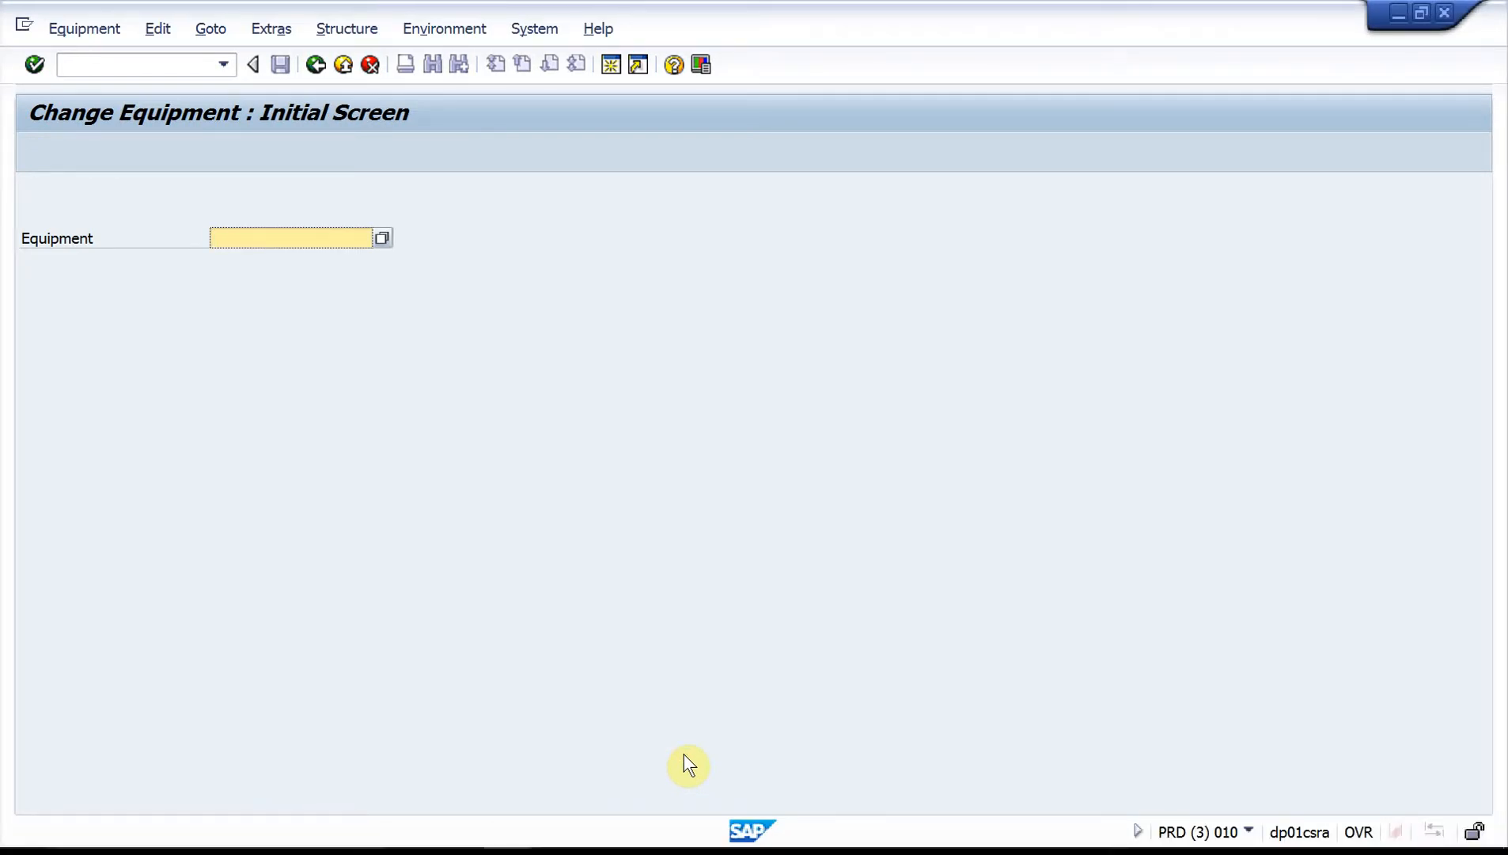
{"action": "left_click", "coordinate": [507, 828]}
{"action": "left_click", "coordinate": [490, 771]}
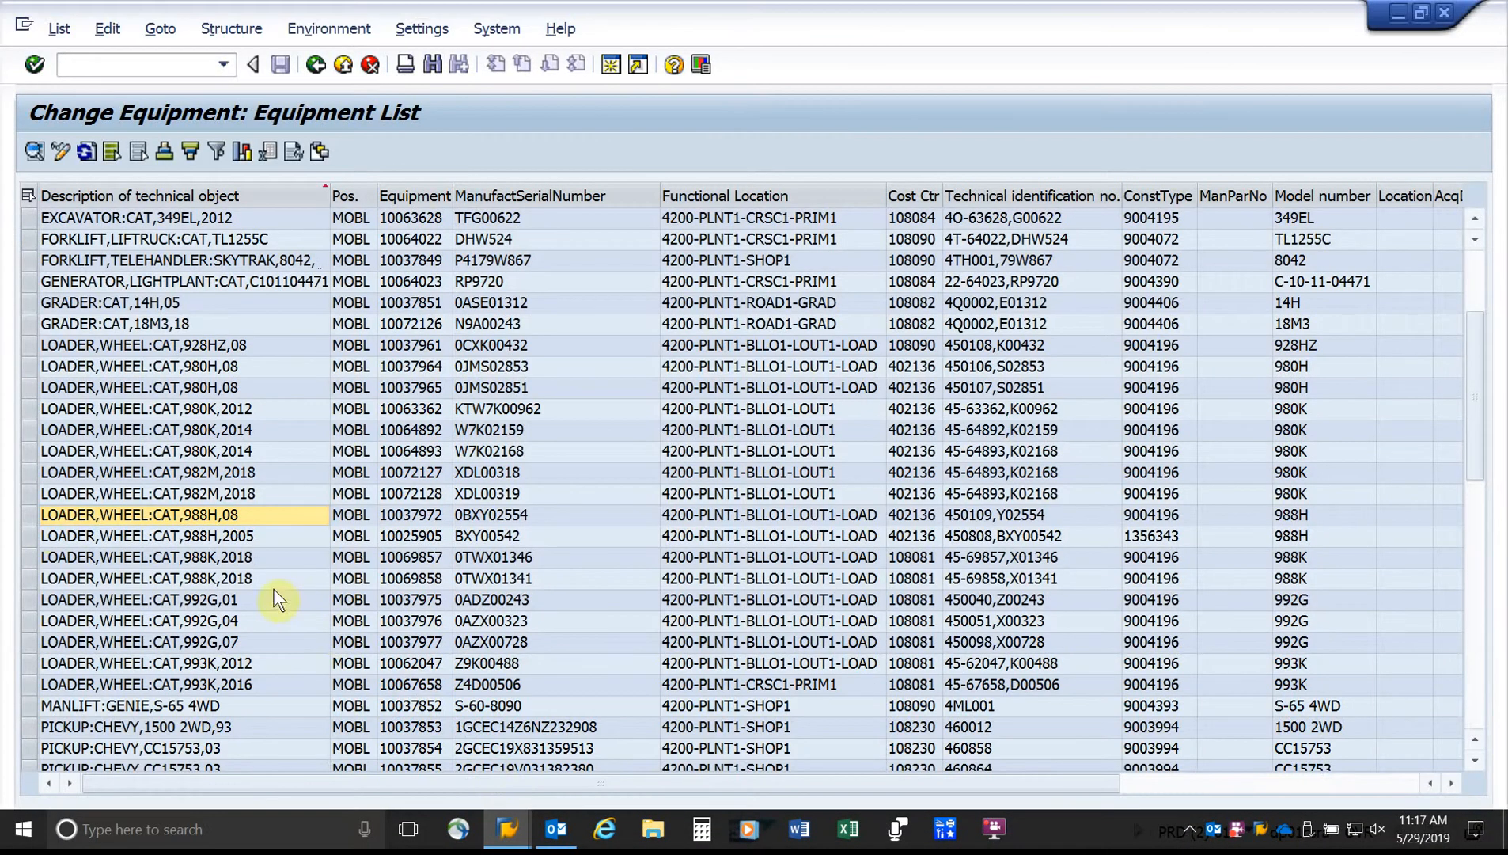
Open the equipment record LOADER,WHEEL:CAT,988H,08 from the list and review its location and organization data.
{"action": "double_click", "coordinate": [27, 517]}
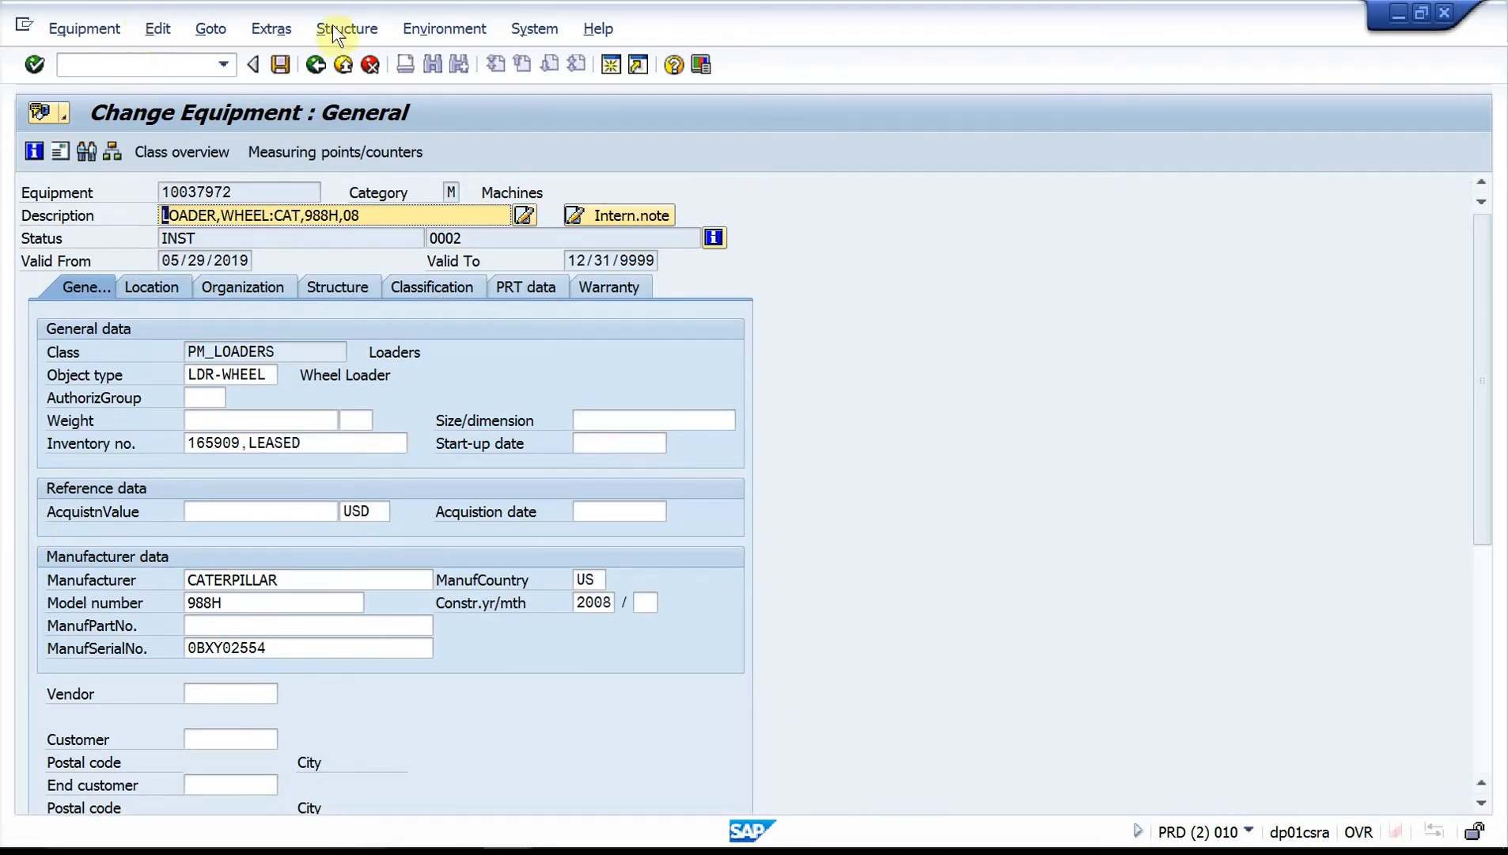
{"action": "left_click", "coordinate": [158, 286]}
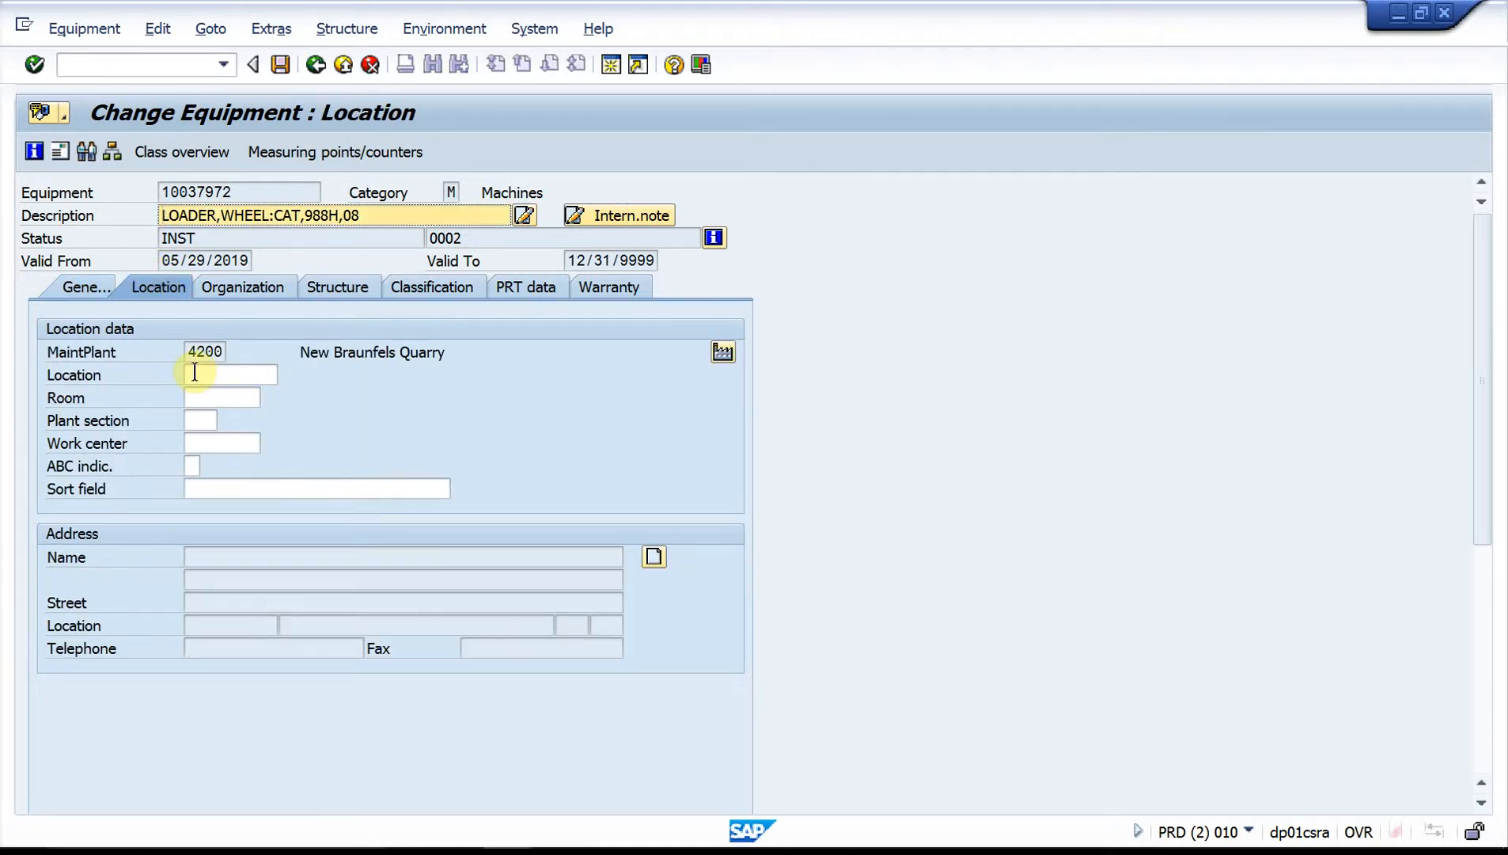
{"action": "left_click", "coordinate": [243, 290]}
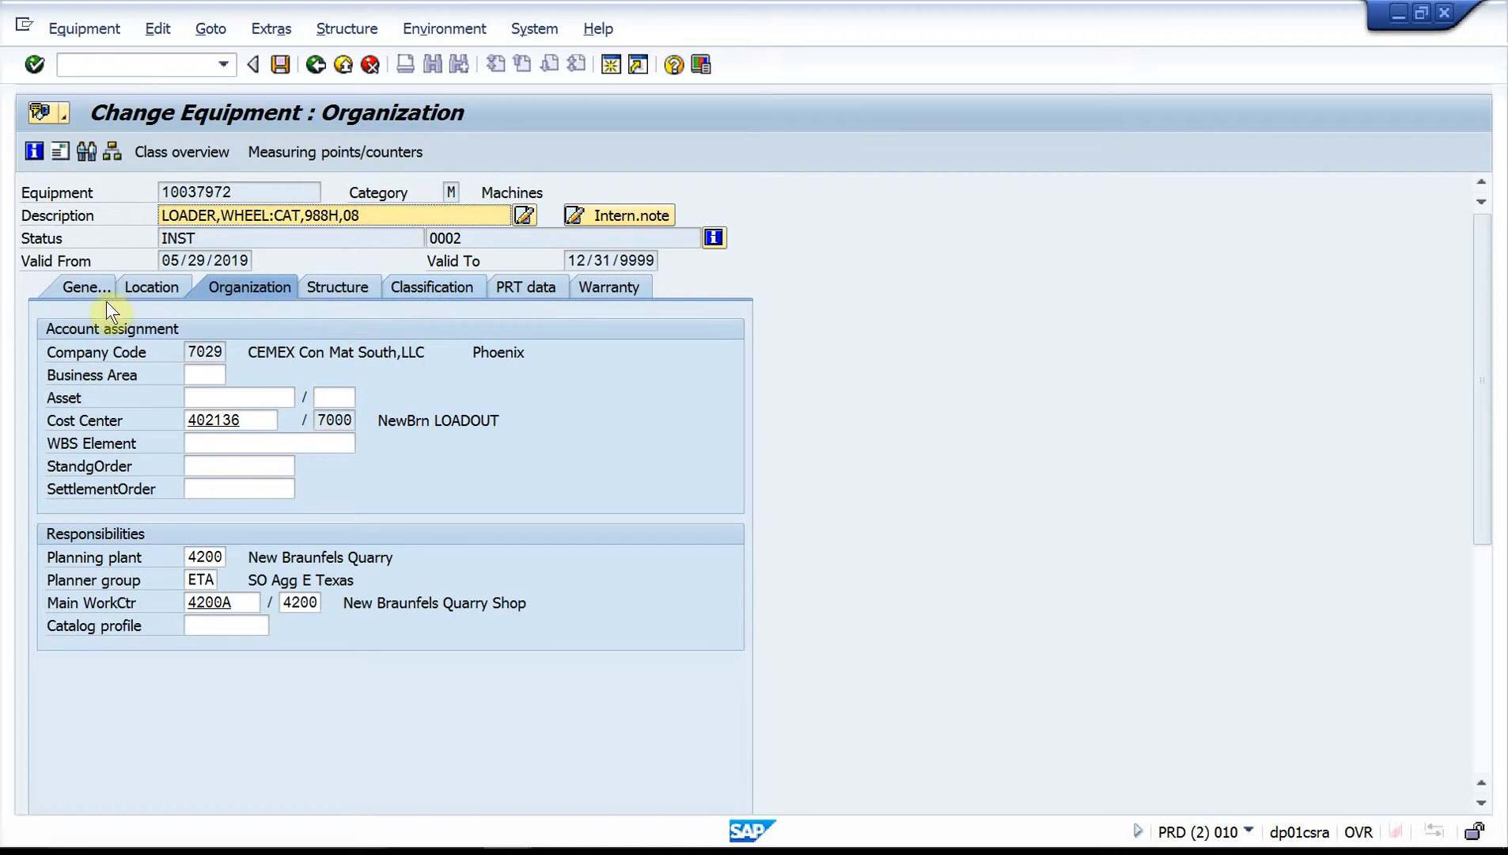
{"action": "left_click", "coordinate": [138, 278]}
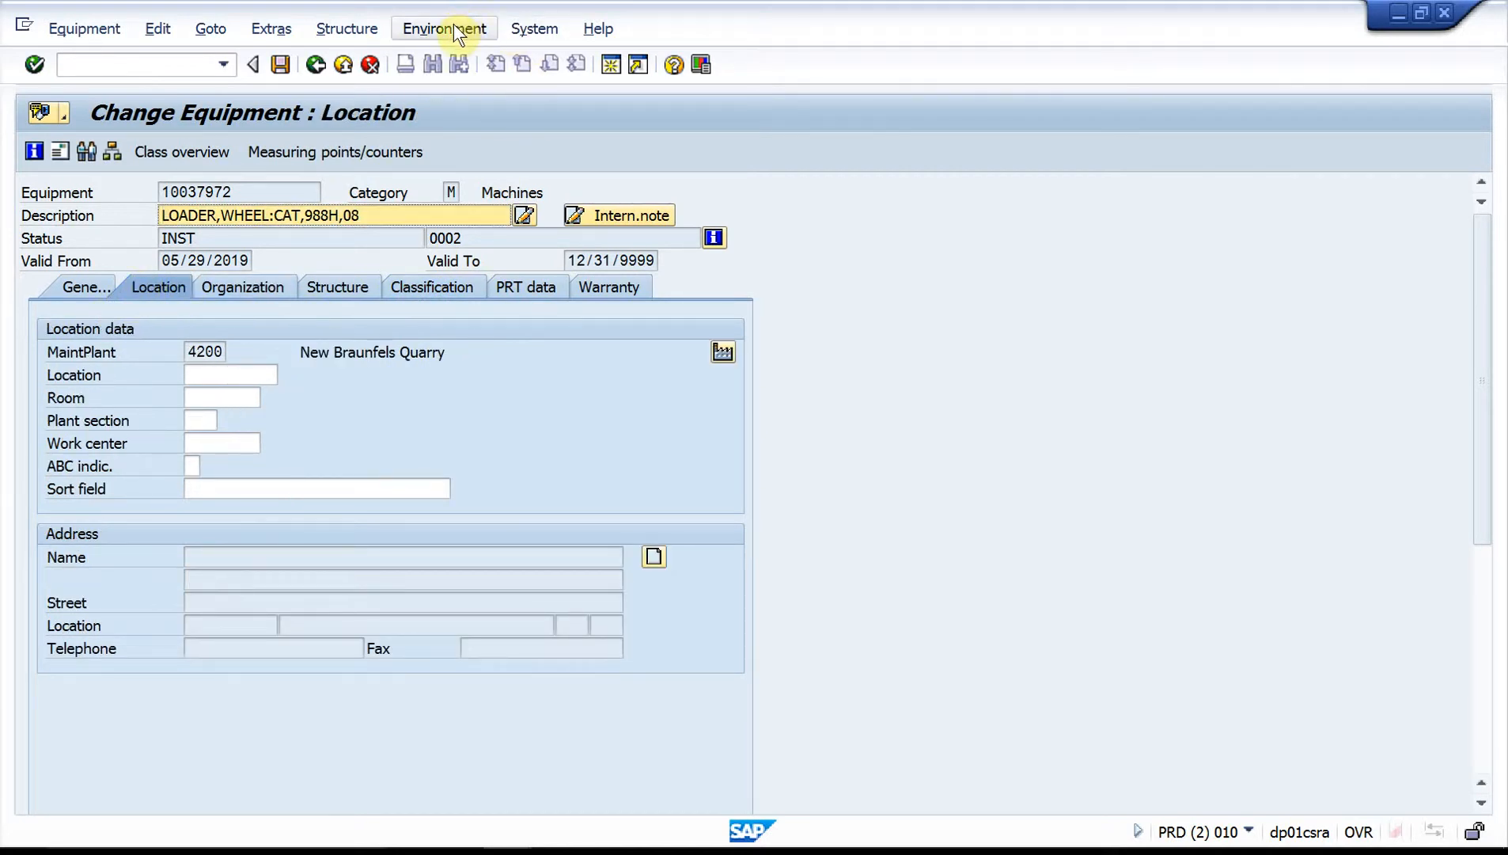
Dismantle the loader from its current functional location through the installation location change.
{"action": "left_click", "coordinate": [360, 29]}
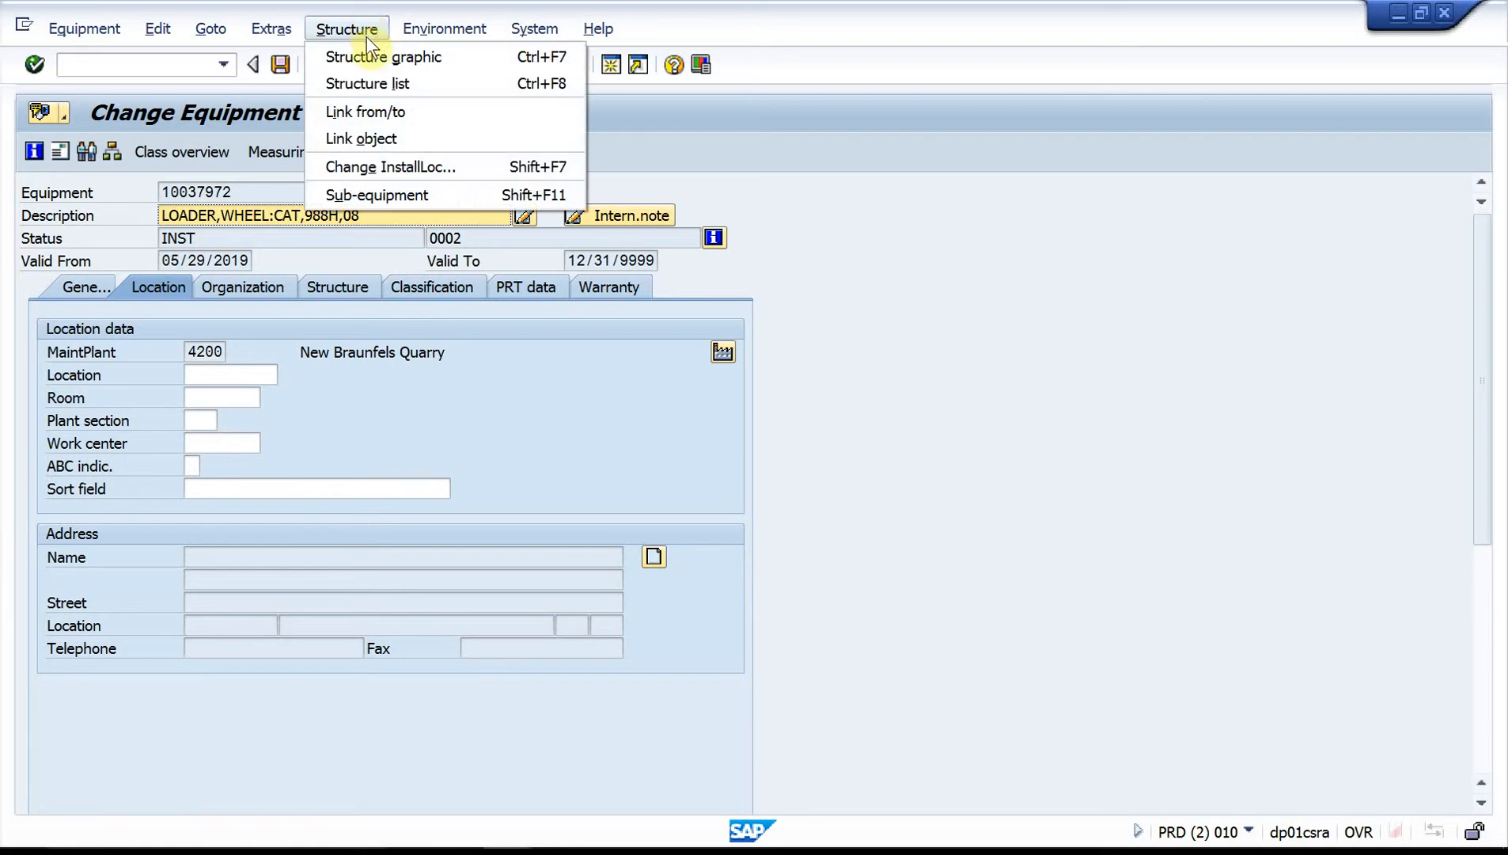
{"action": "left_click", "coordinate": [381, 167]}
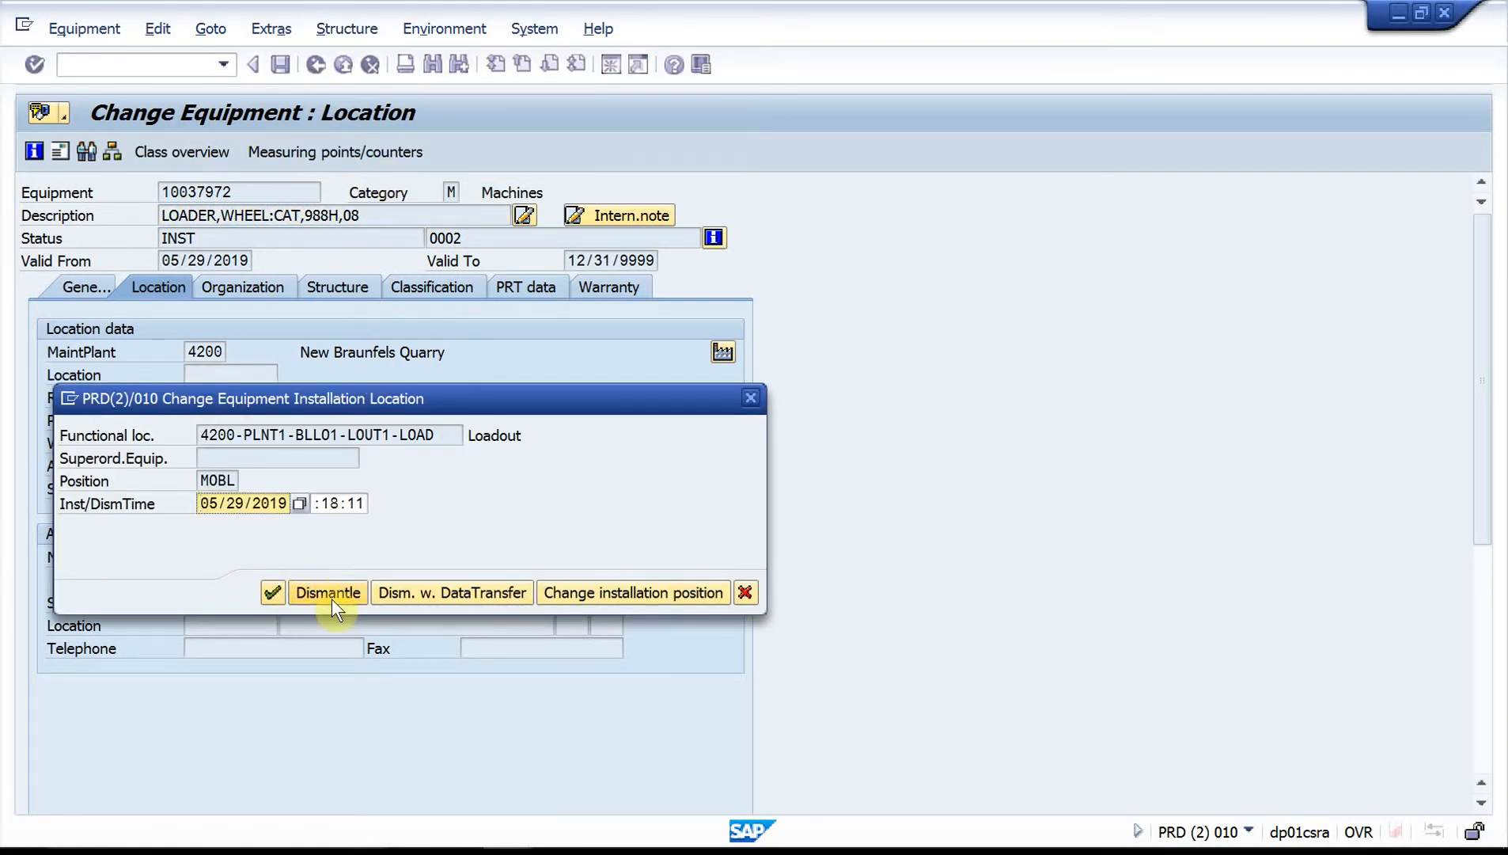
{"action": "left_click", "coordinate": [331, 596]}
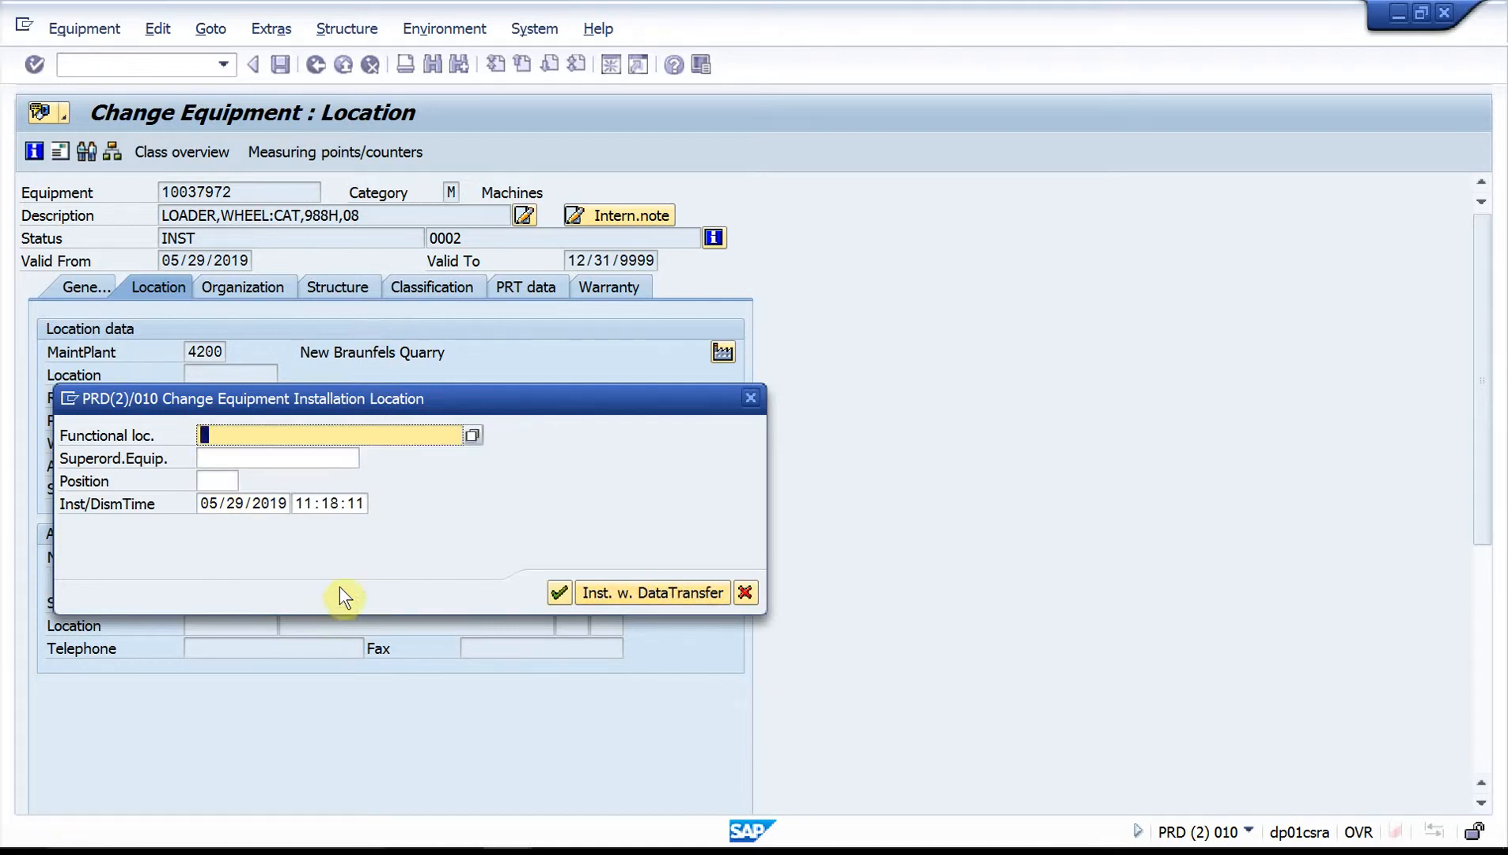
{"action": "left_click", "coordinate": [558, 593]}
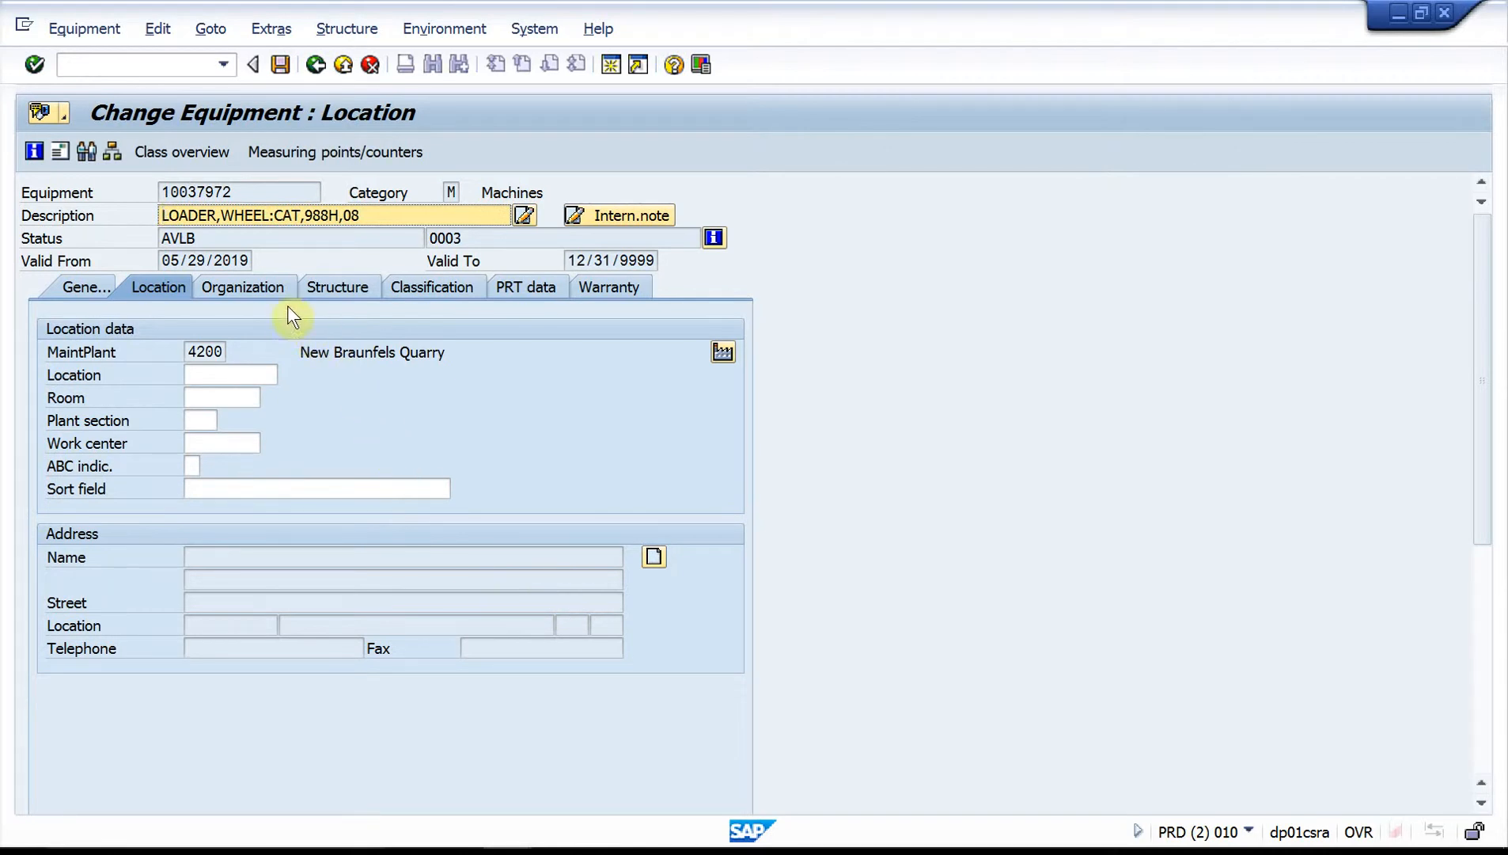
Try to clear the planning plant in the loader's organization data.
{"action": "left_click", "coordinate": [243, 290]}
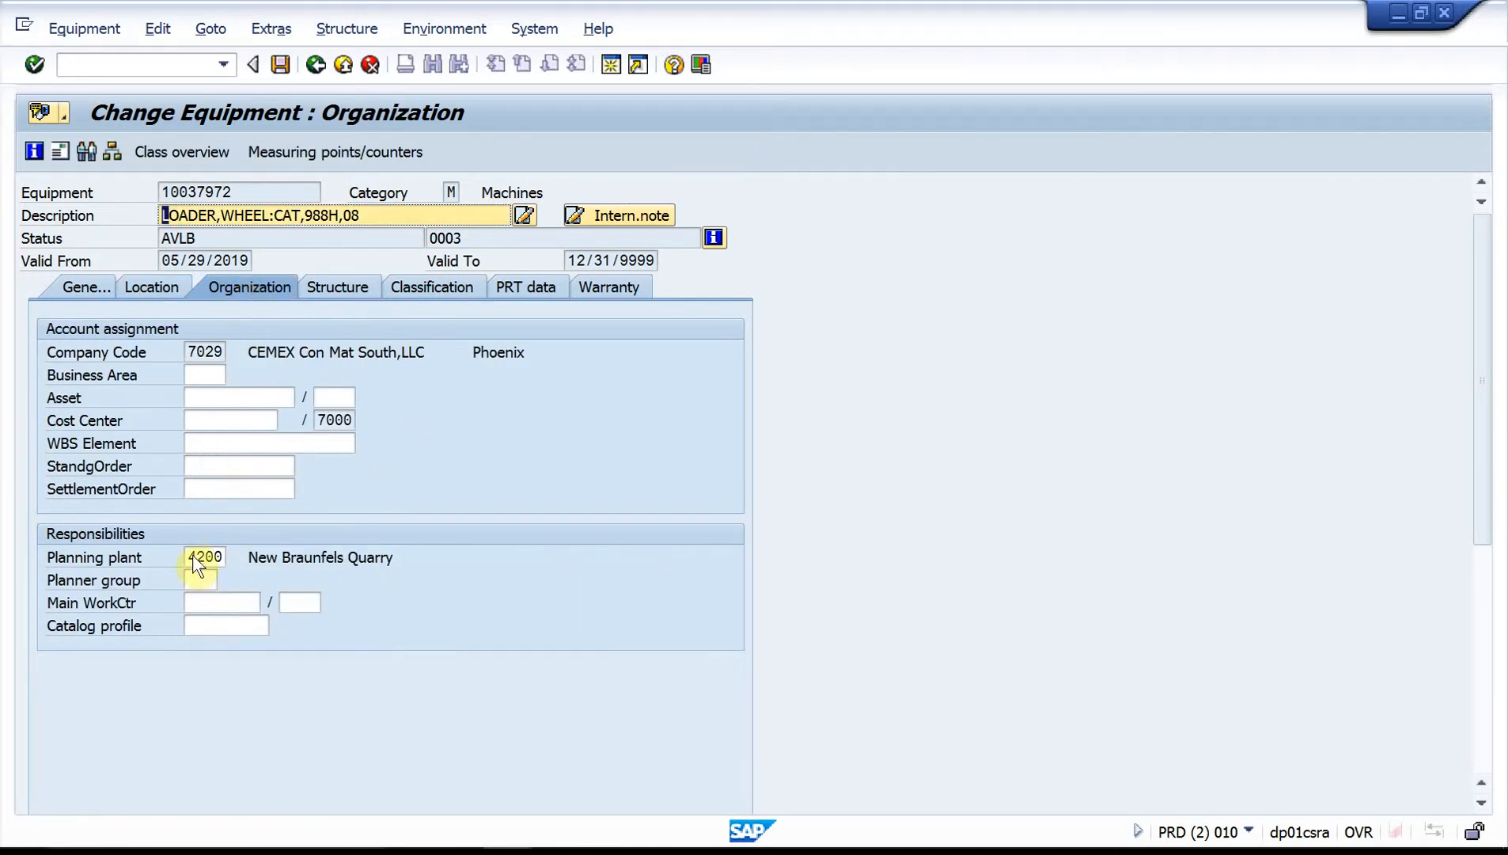
{"action": "double_click", "coordinate": [192, 557]}
{"action": "key", "text": "Delete"}
{"action": "key", "text": "Return"}
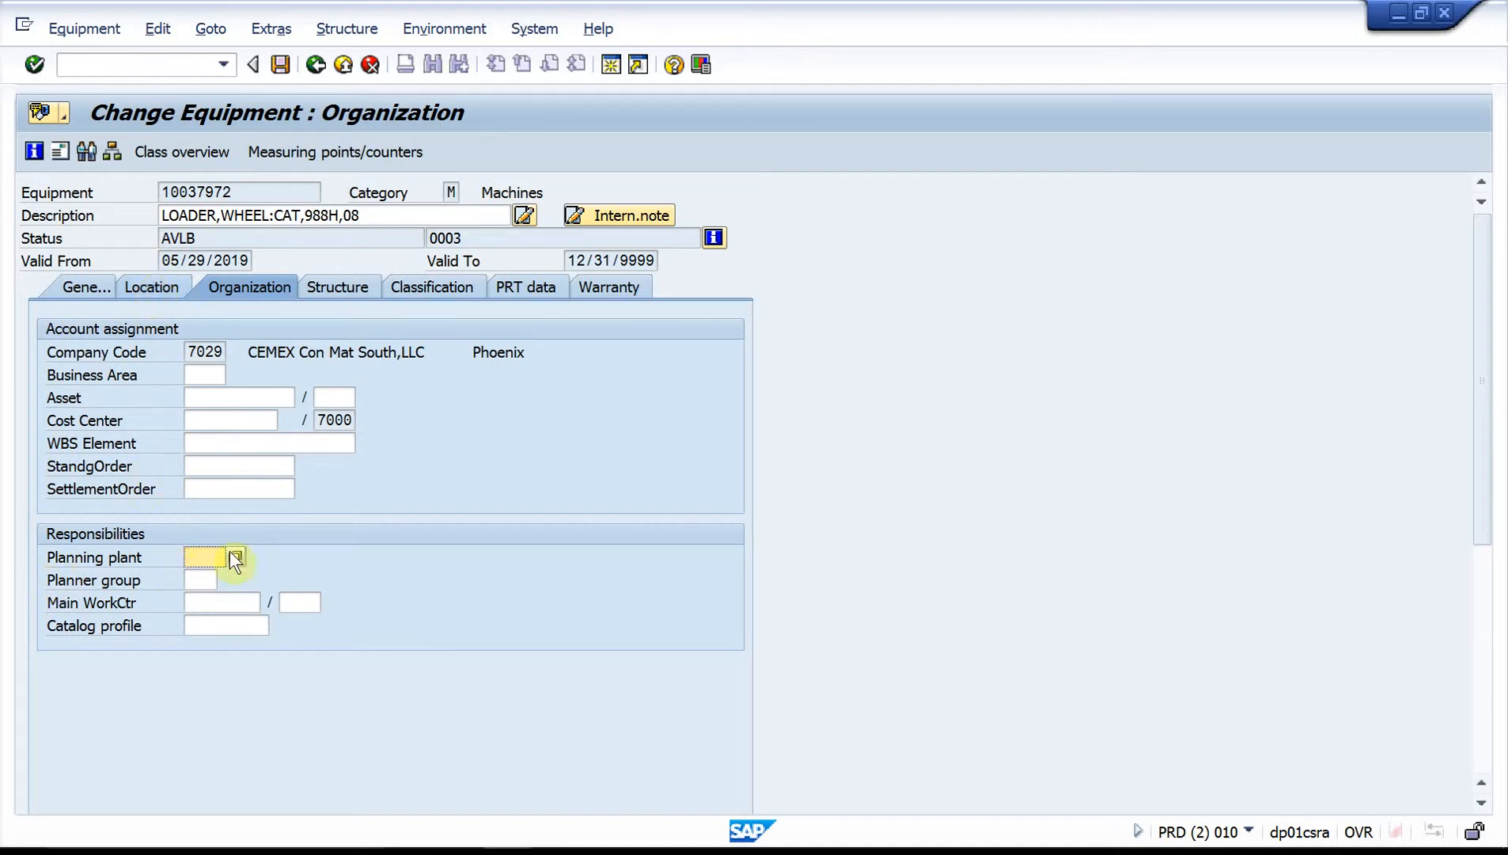
Change the loader's maintenance plant to 4288 and accept the planning plant warning.
{"action": "left_click", "coordinate": [135, 290]}
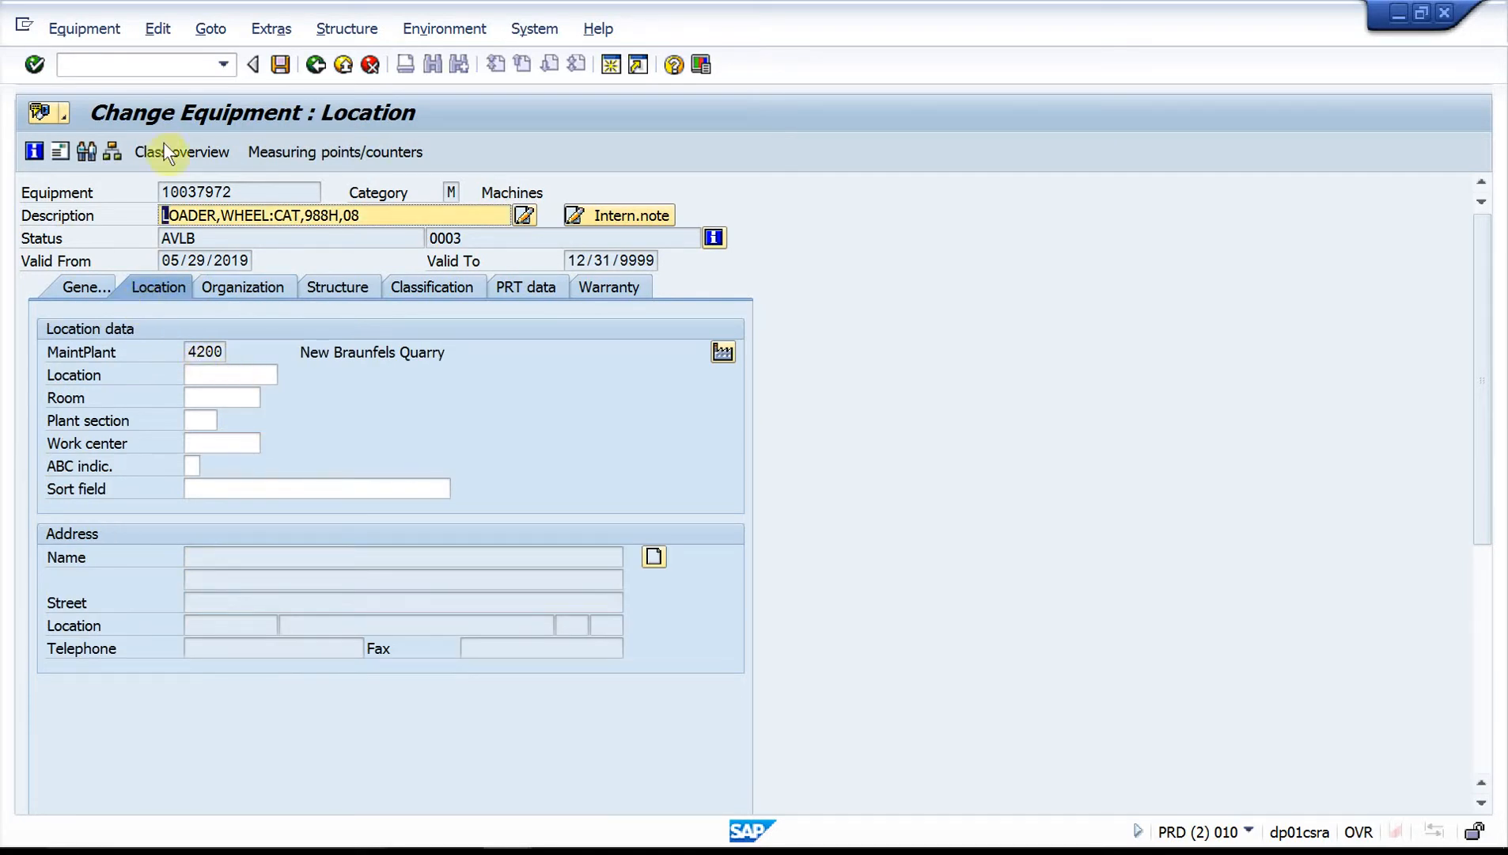
{"action": "left_click", "coordinate": [157, 30]}
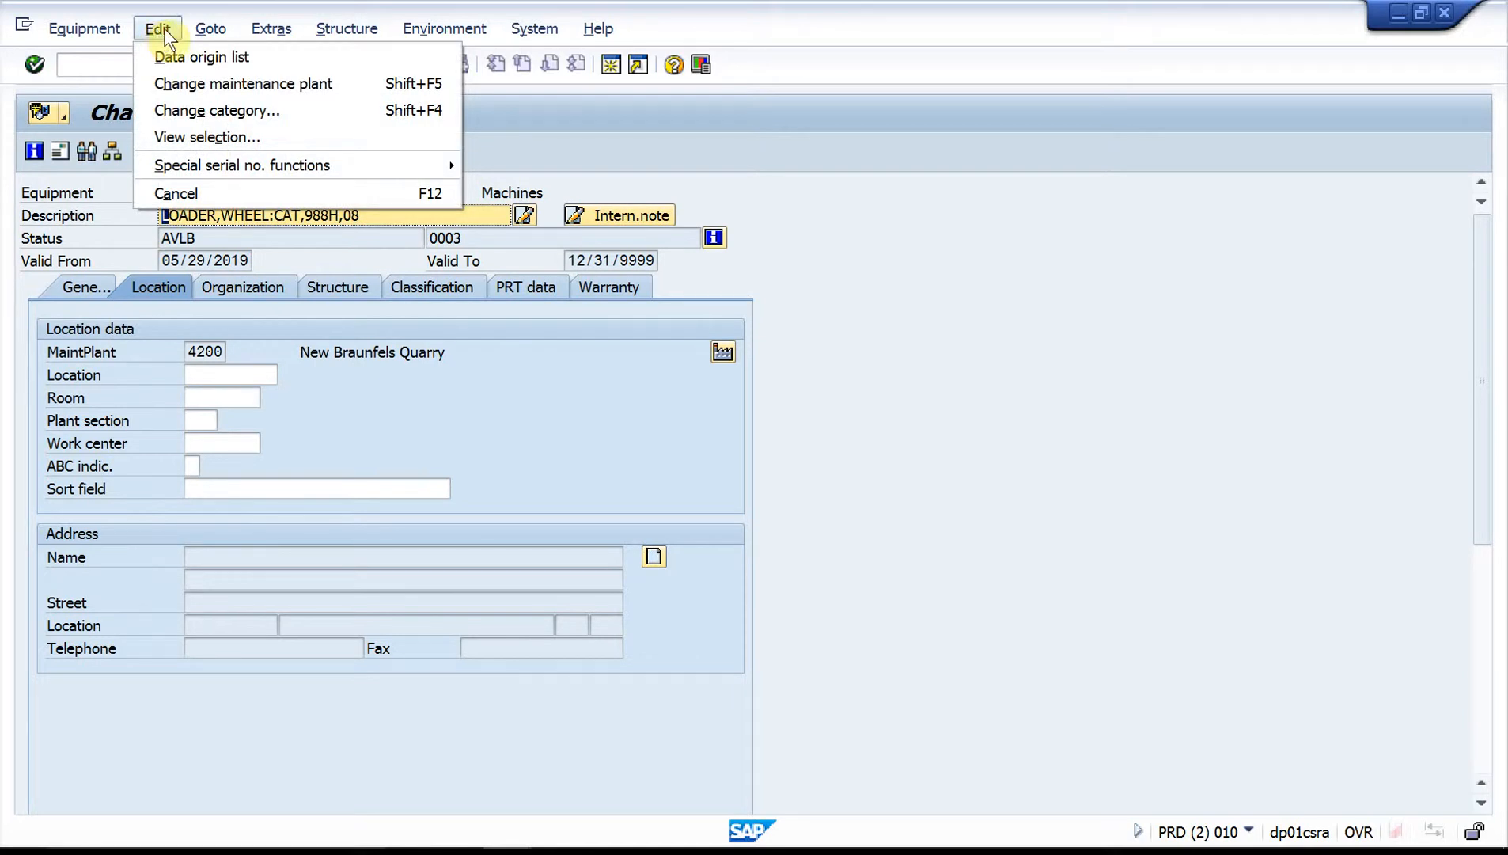
{"action": "left_click", "coordinate": [173, 83]}
{"action": "type", "text": "4288"}
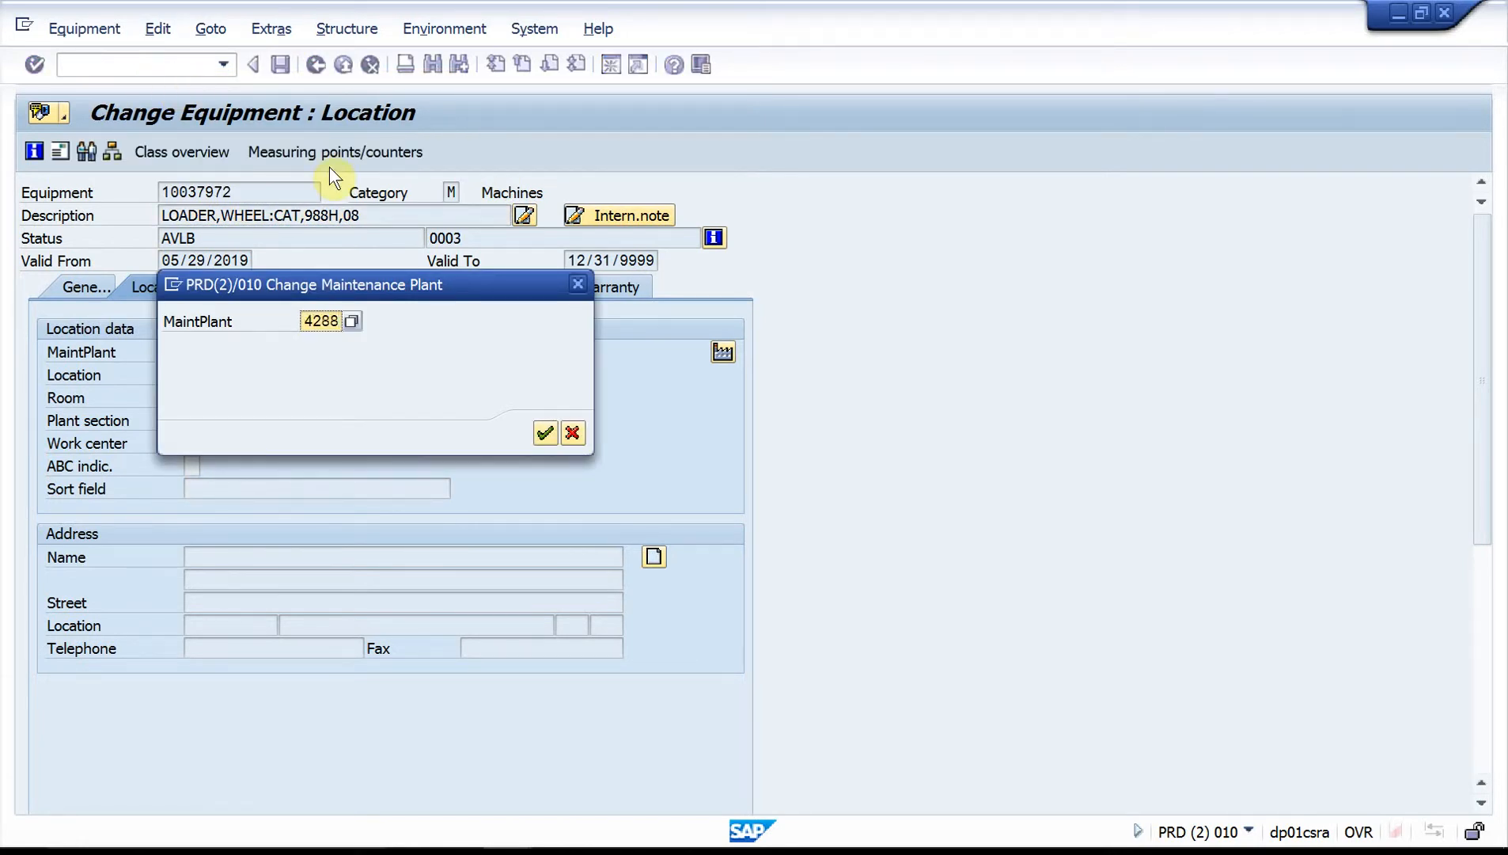
{"action": "left_click", "coordinate": [547, 434]}
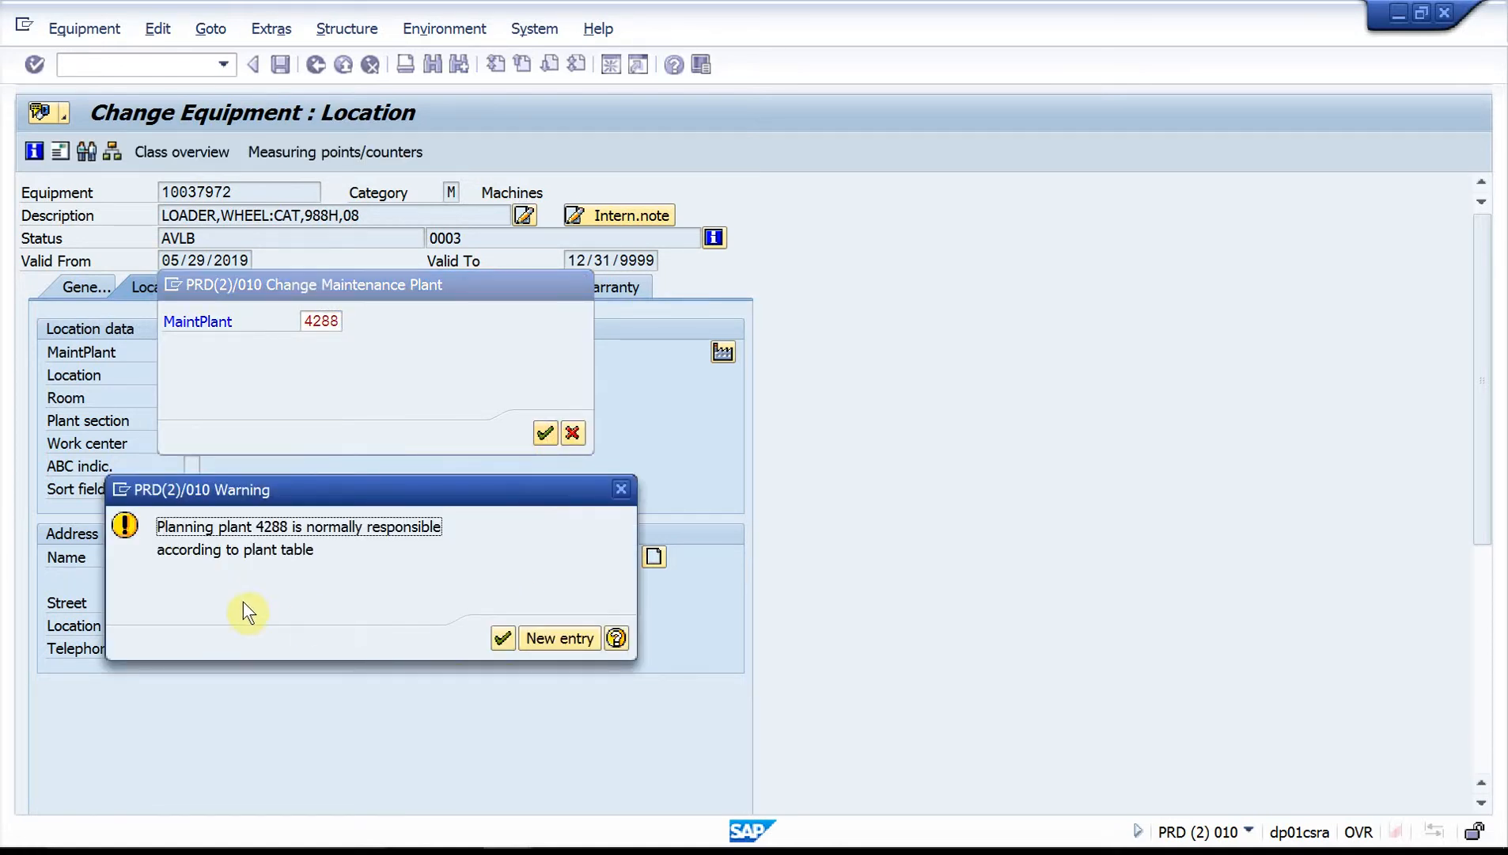
{"action": "left_click", "coordinate": [501, 635]}
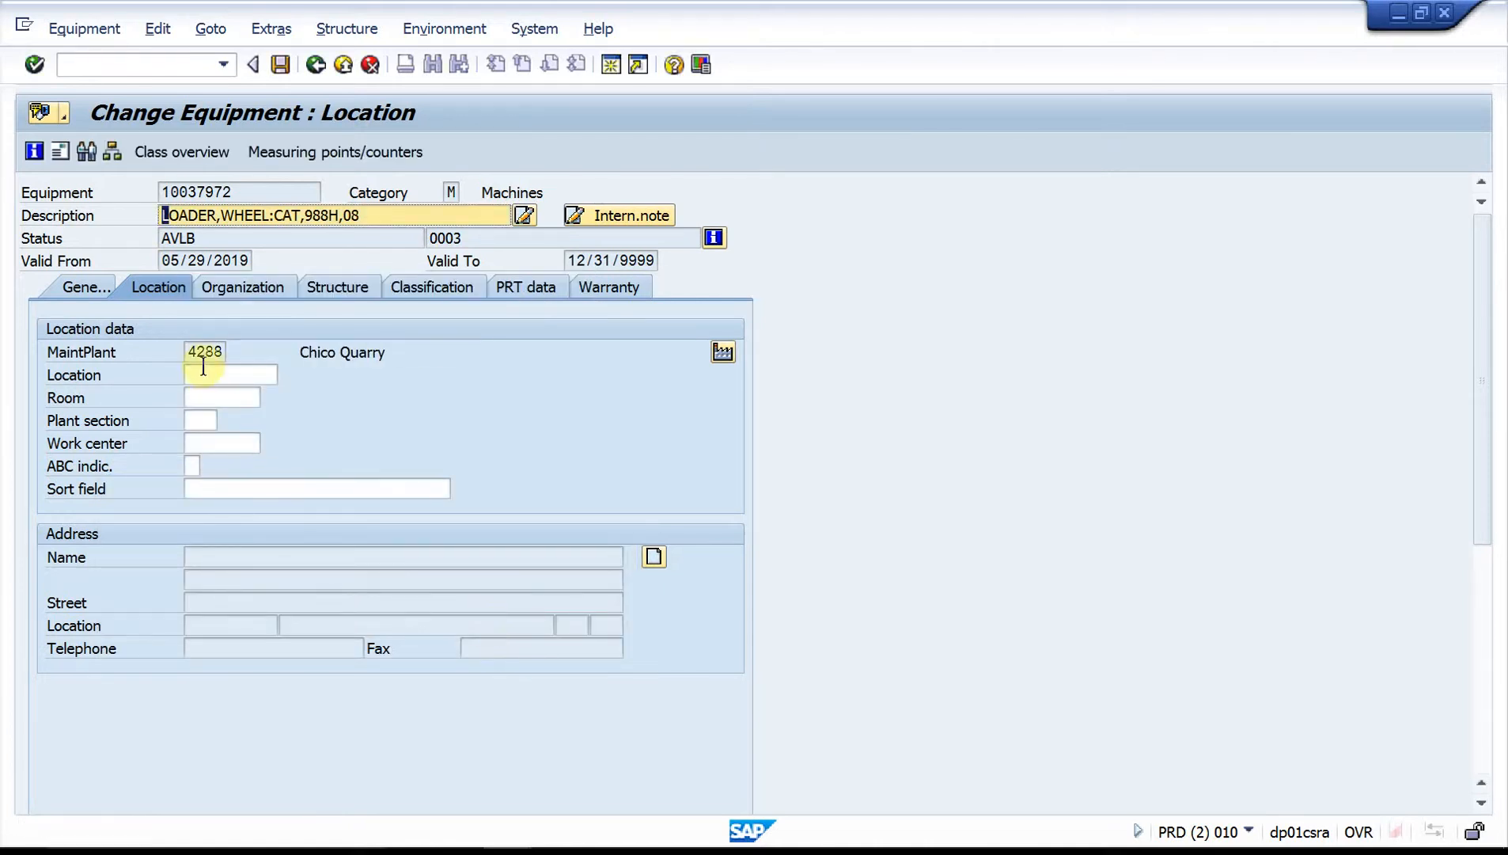
Set the planning plant in the loader's organization data to 4288.
{"action": "left_click", "coordinate": [234, 286]}
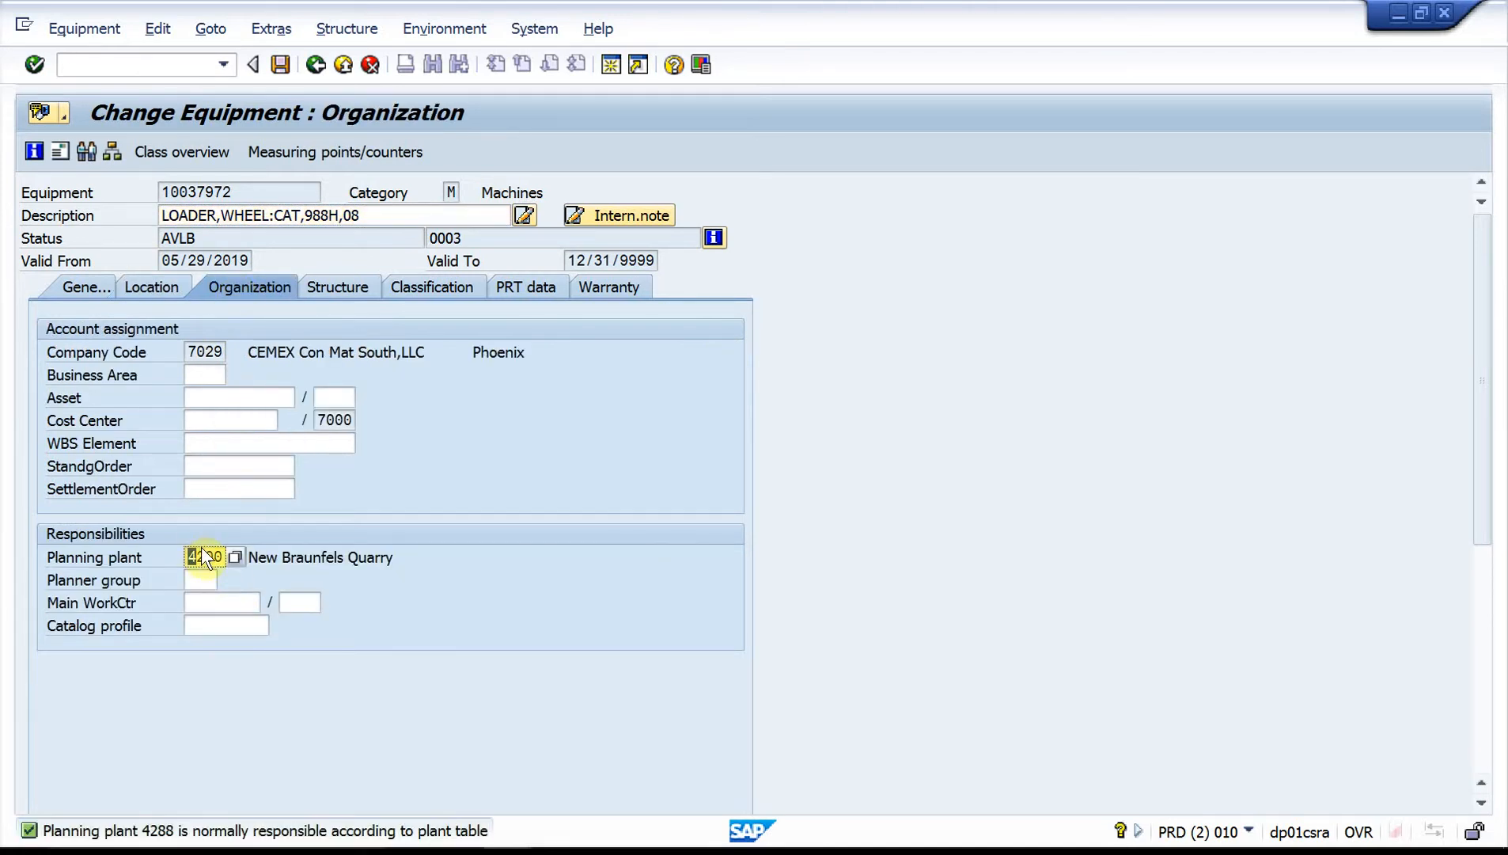
{"action": "key", "text": "Right"}
{"action": "type", "text": "800"}
{"action": "key", "text": "Left"}
{"action": "key", "text": "Left"}
{"action": "key", "text": "Left"}
{"action": "key", "text": "Left"}
{"action": "key", "text": "Right"}
{"action": "type", "text": "288"}
{"action": "key", "text": "Return"}
{"action": "key", "text": "Return"}
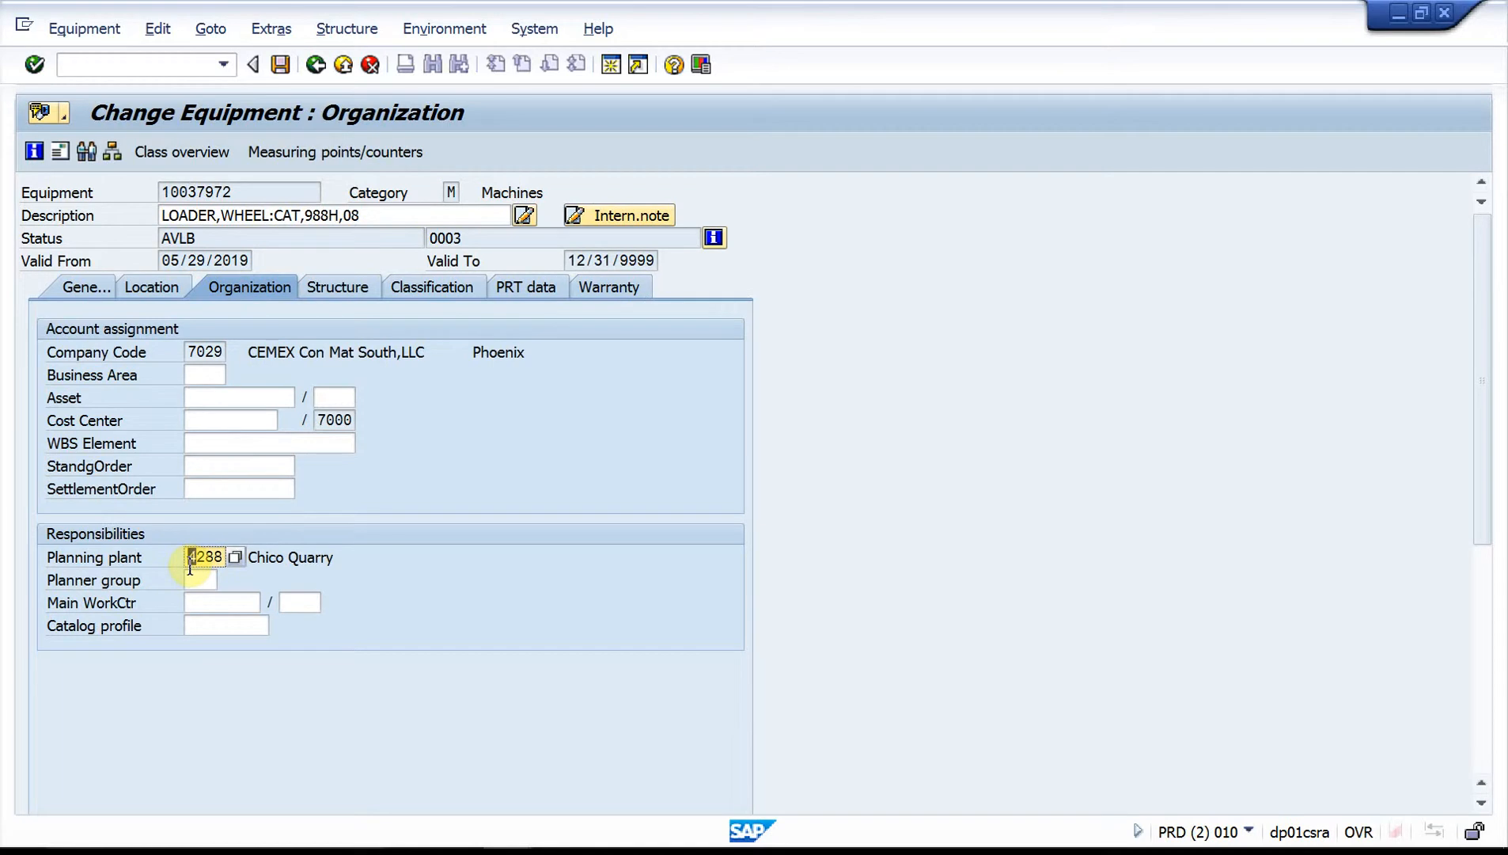
Start a functional location search for the loader's new installation location, replacing the planning plant filter values with 4288.
{"action": "left_click", "coordinate": [378, 31]}
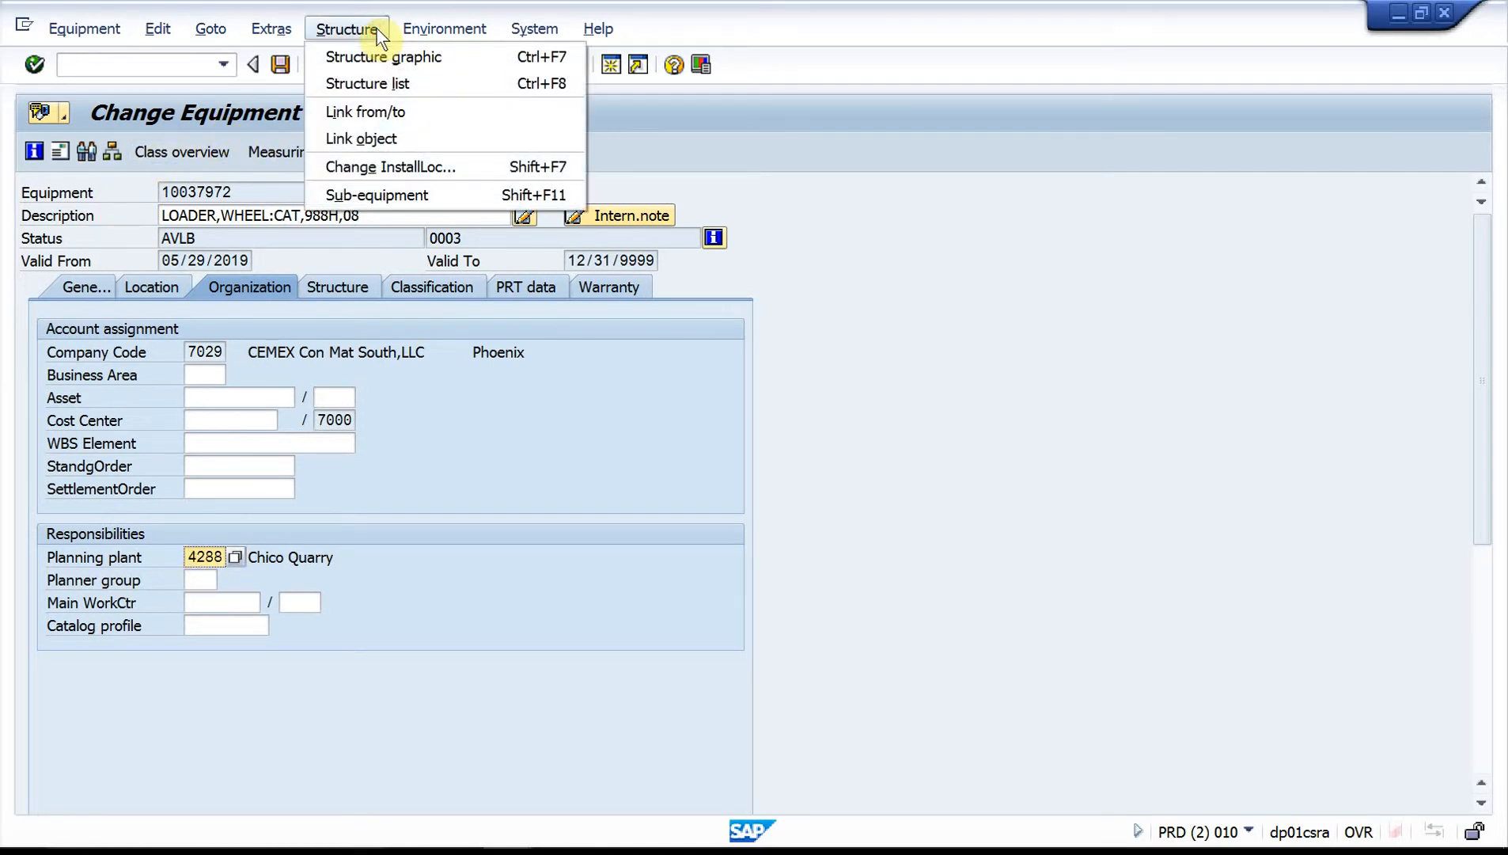
{"action": "left_click", "coordinate": [402, 164]}
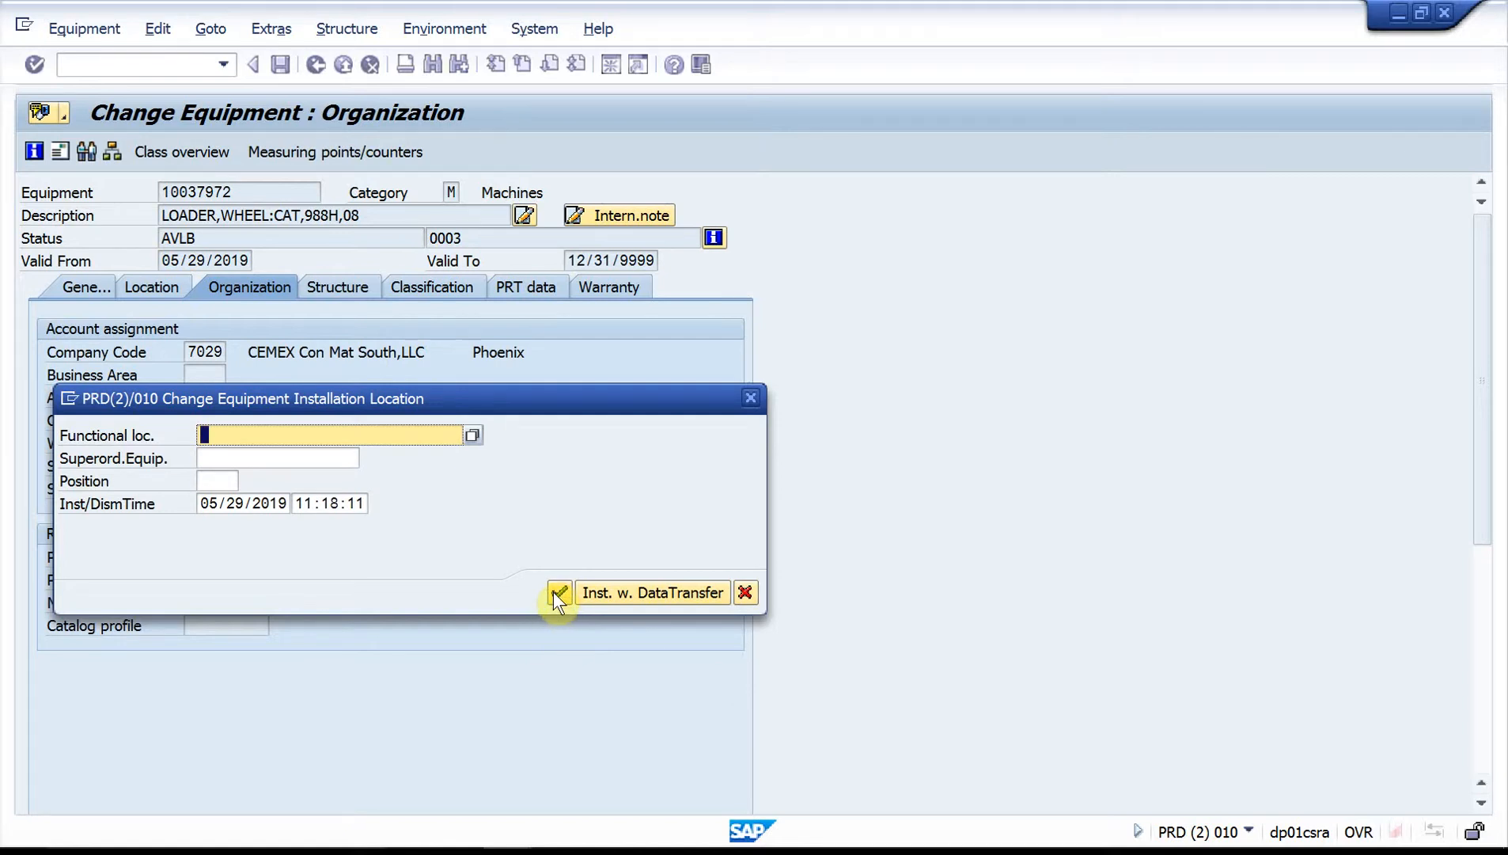
{"action": "left_click", "coordinate": [474, 435]}
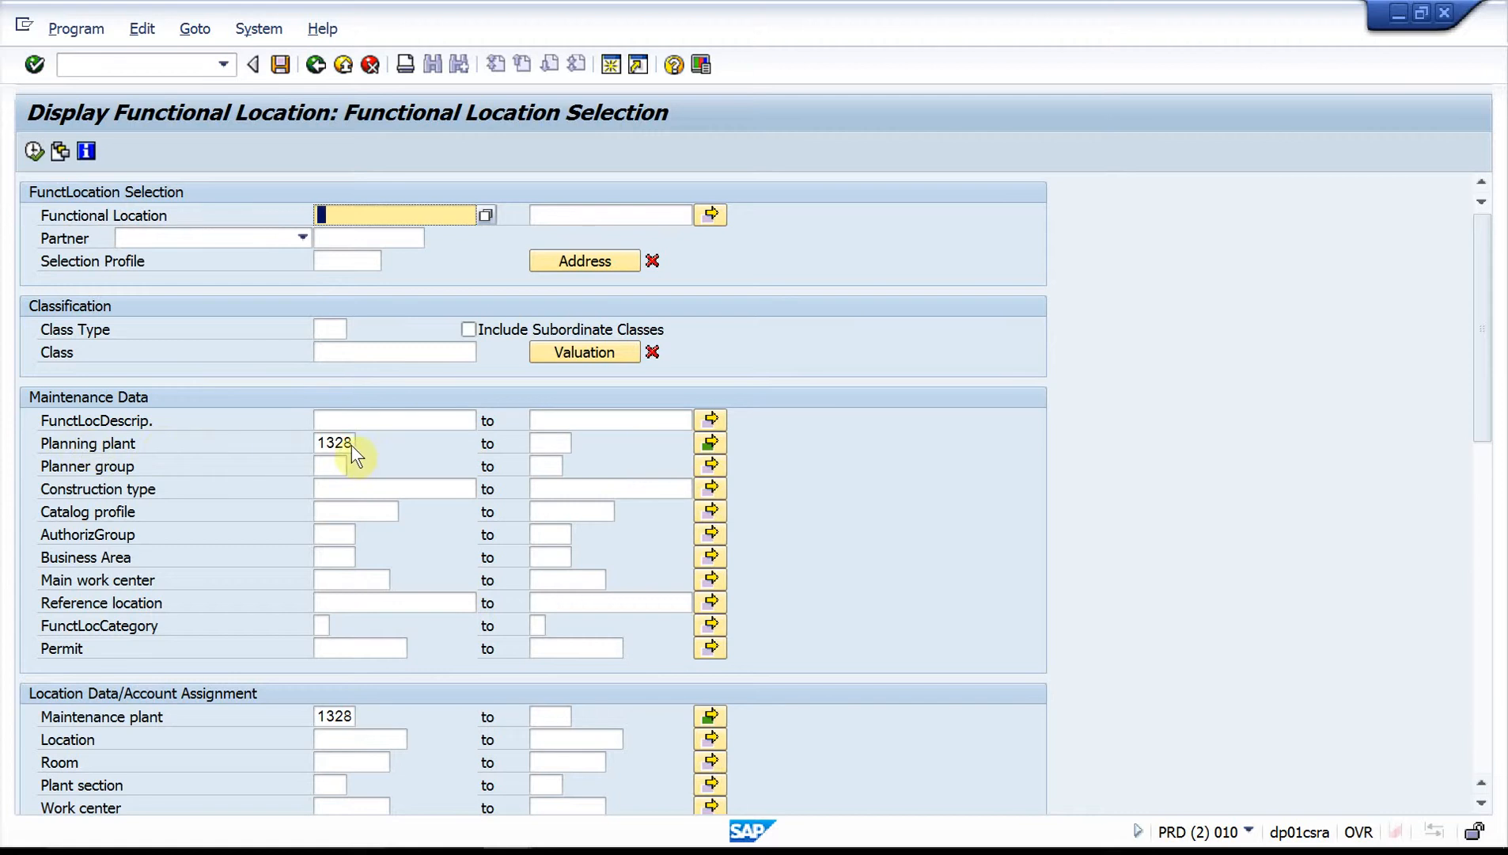
{"action": "left_click", "coordinate": [711, 442]}
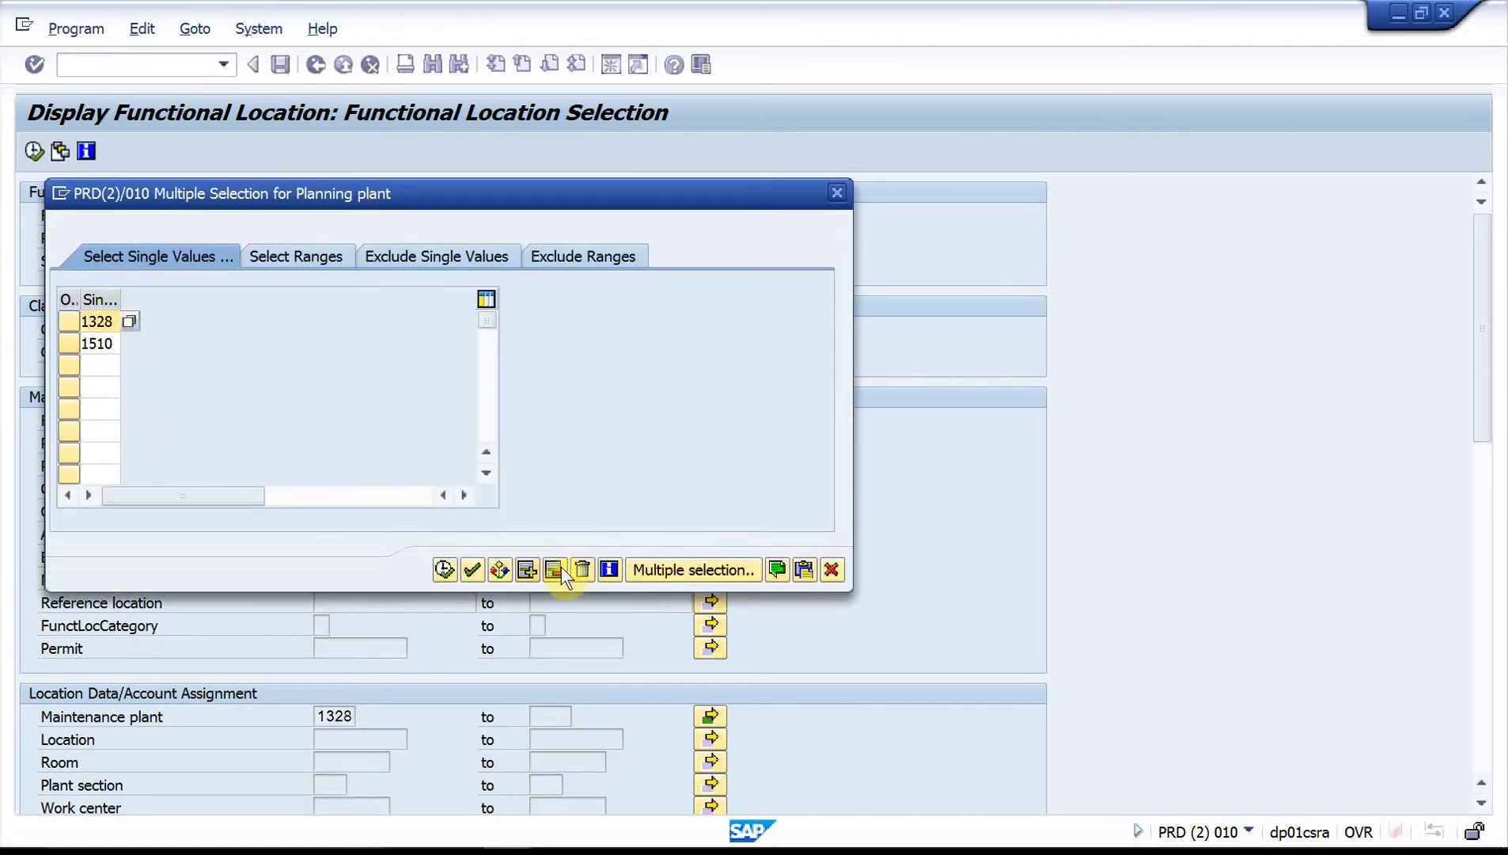
{"action": "left_click", "coordinate": [582, 568]}
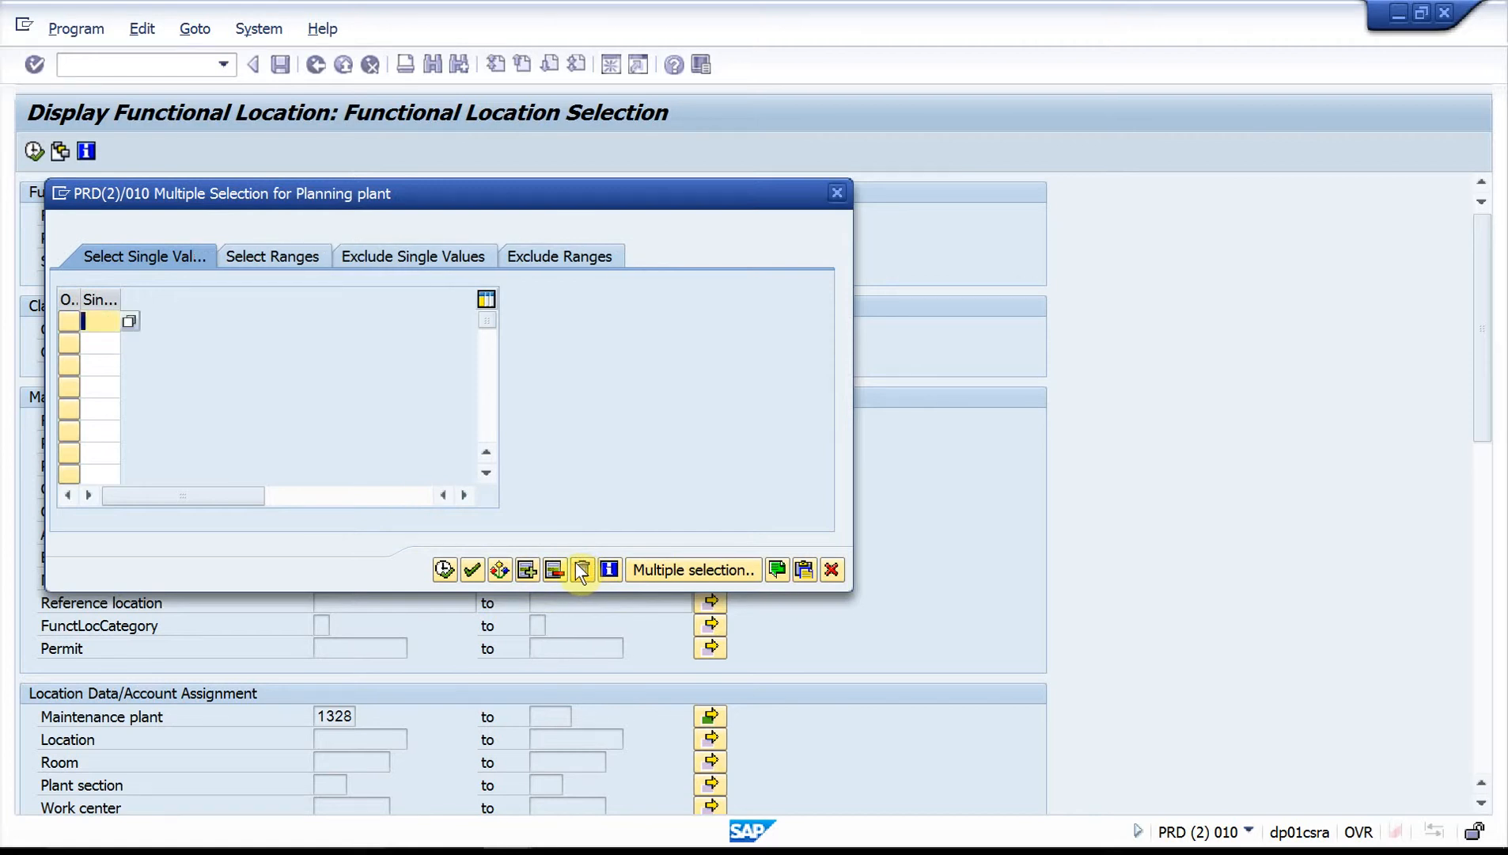
{"action": "type", "text": "4288"}
{"action": "left_click", "coordinate": [444, 569]}
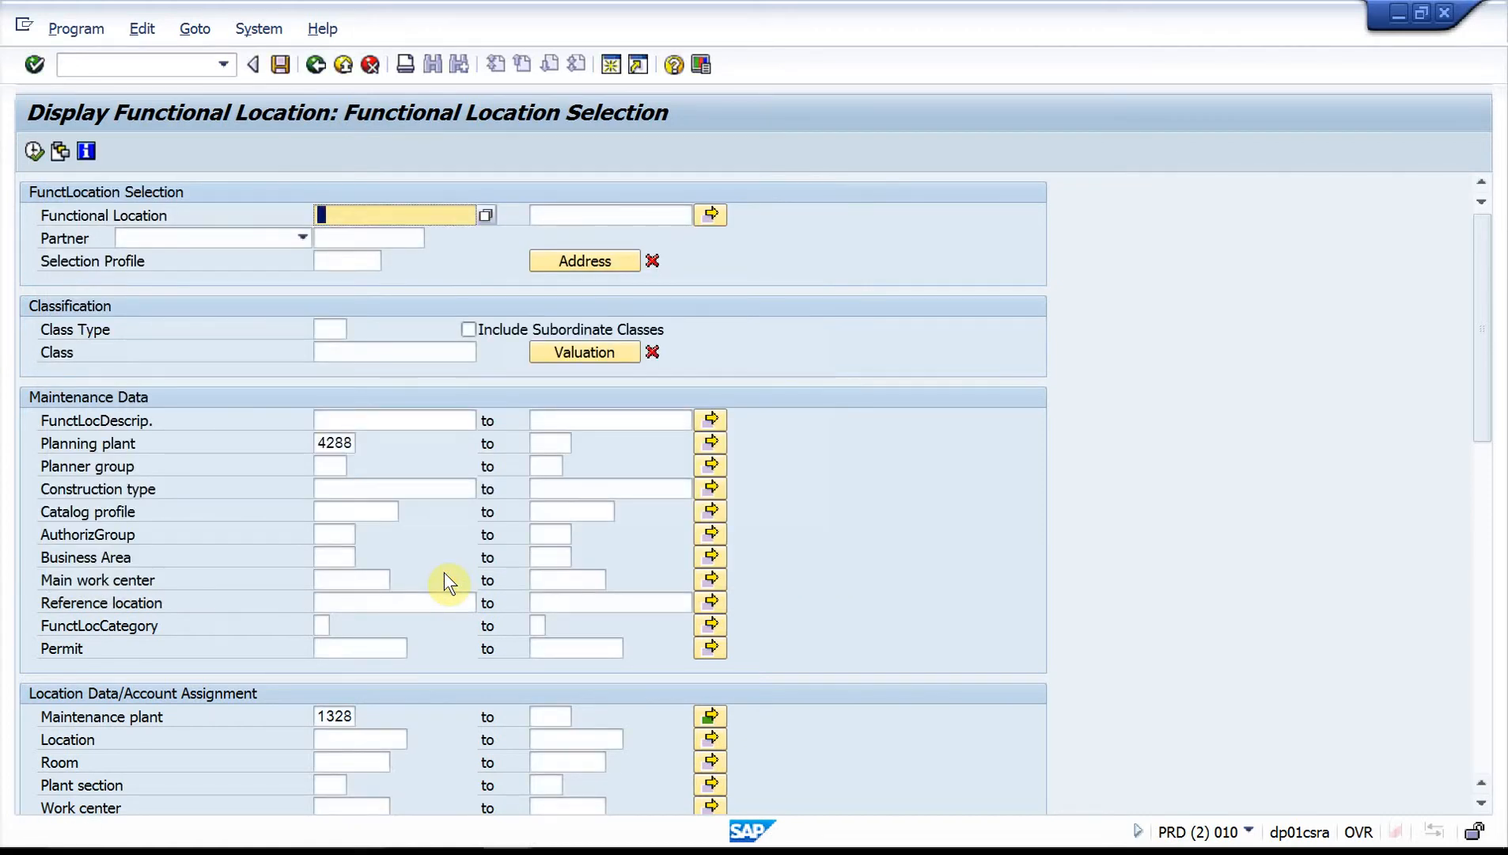
Replace the maintenance plant filter values of the functional location search with 4288.
{"action": "left_click", "coordinate": [716, 715]}
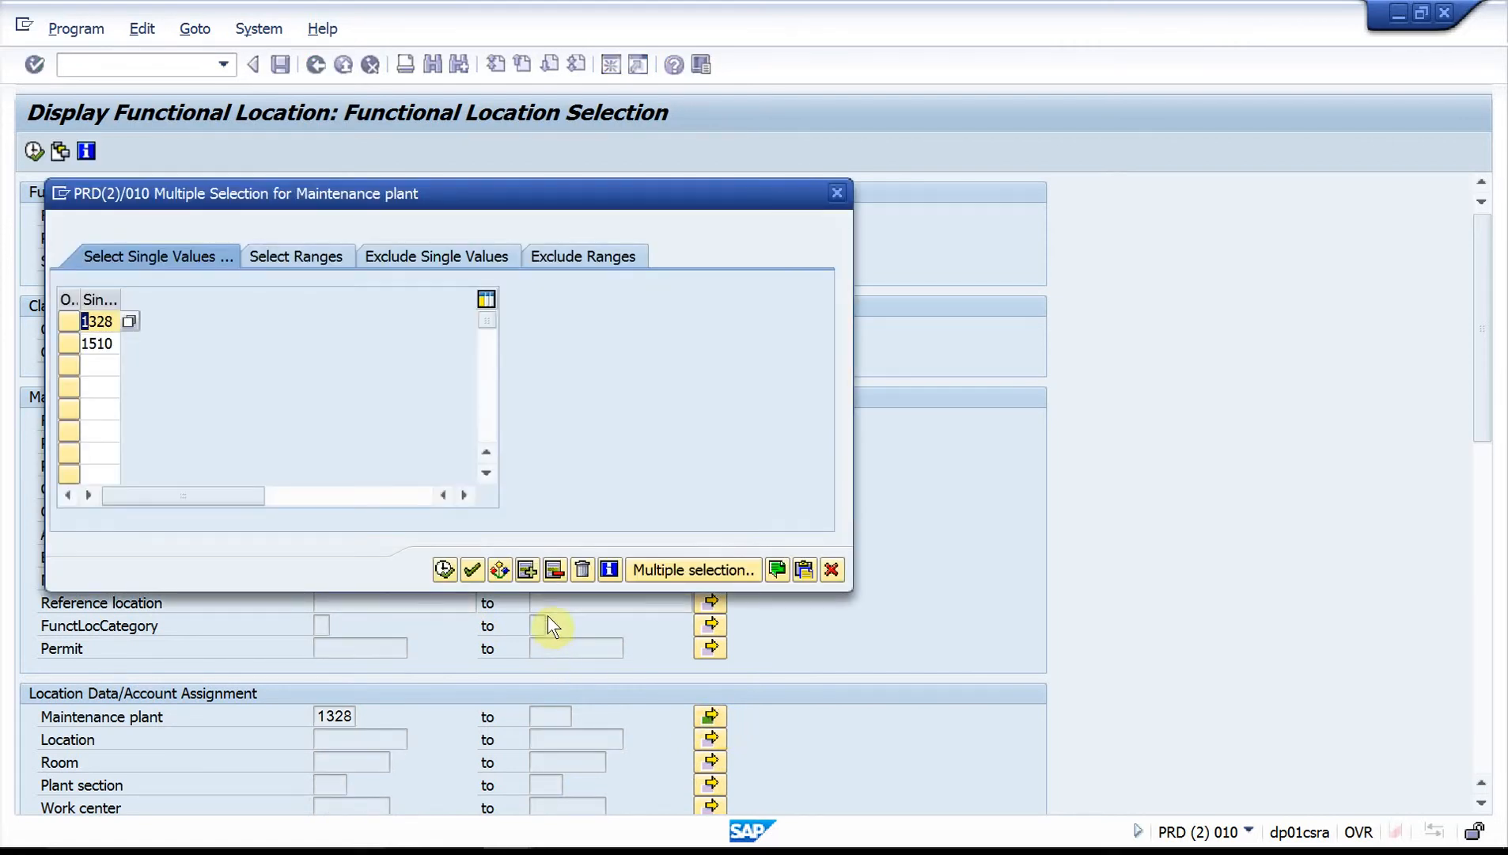
{"action": "left_click", "coordinate": [582, 569]}
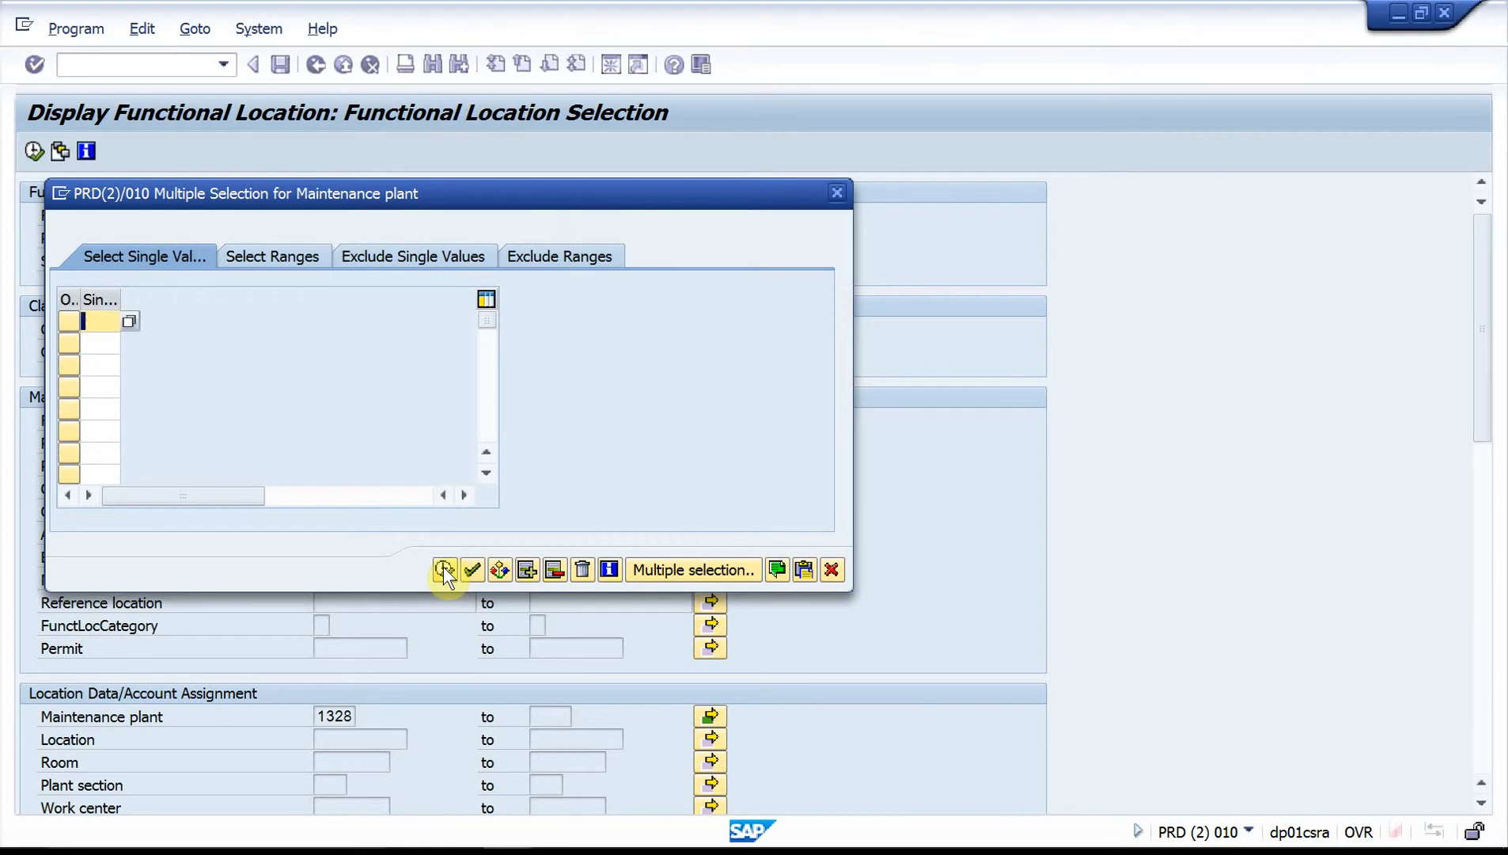
{"action": "type", "text": "4288"}
{"action": "left_click", "coordinate": [444, 567]}
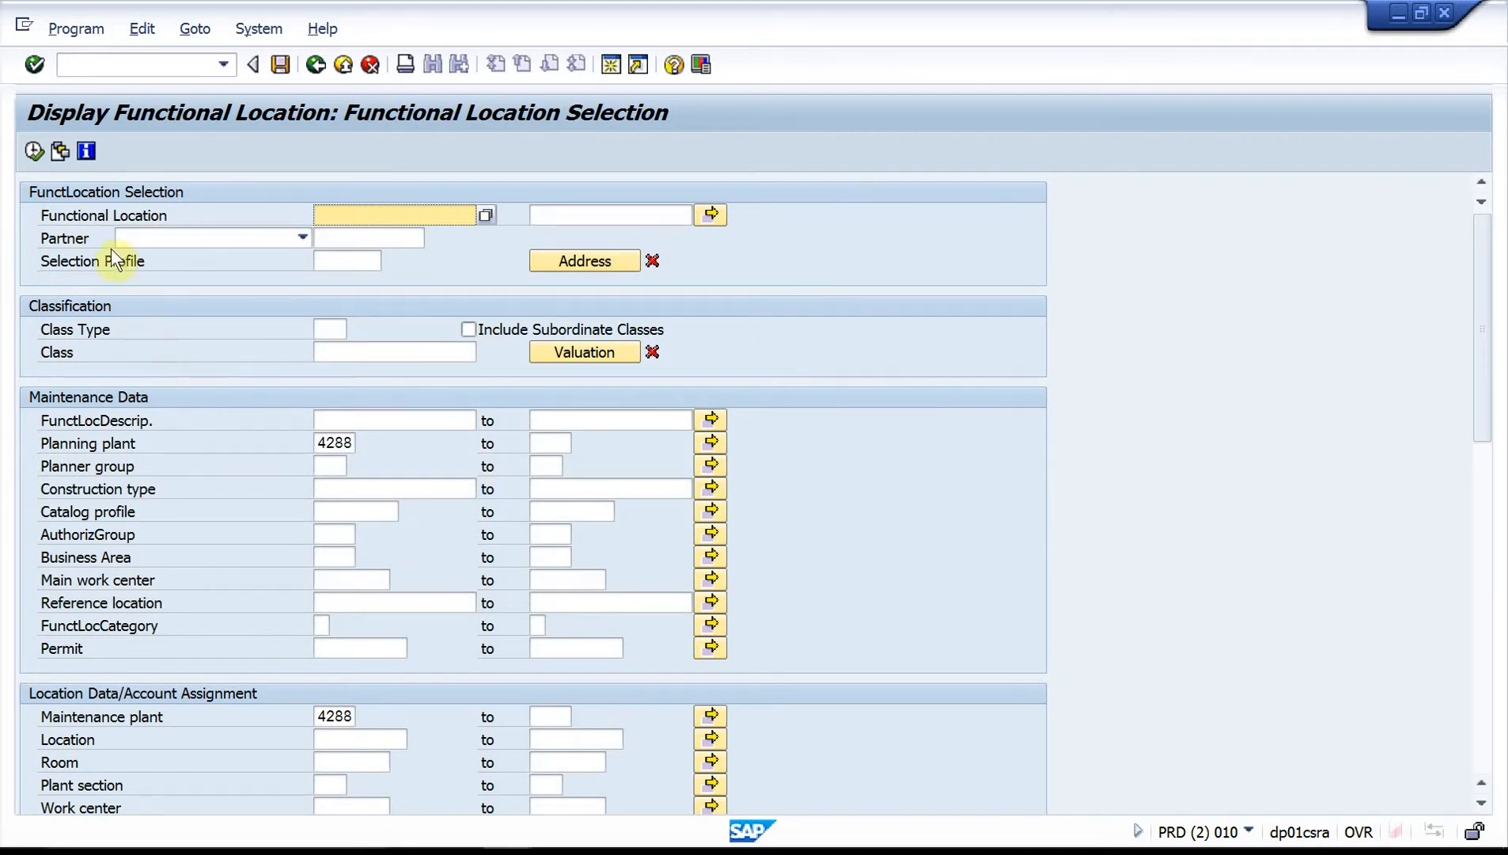
Run the functional location search and install the loader at 4288-PLNT1-STOC1.
{"action": "scroll", "coordinate": [287, 454], "scroll_direction": "down", "scroll_amount": 3}
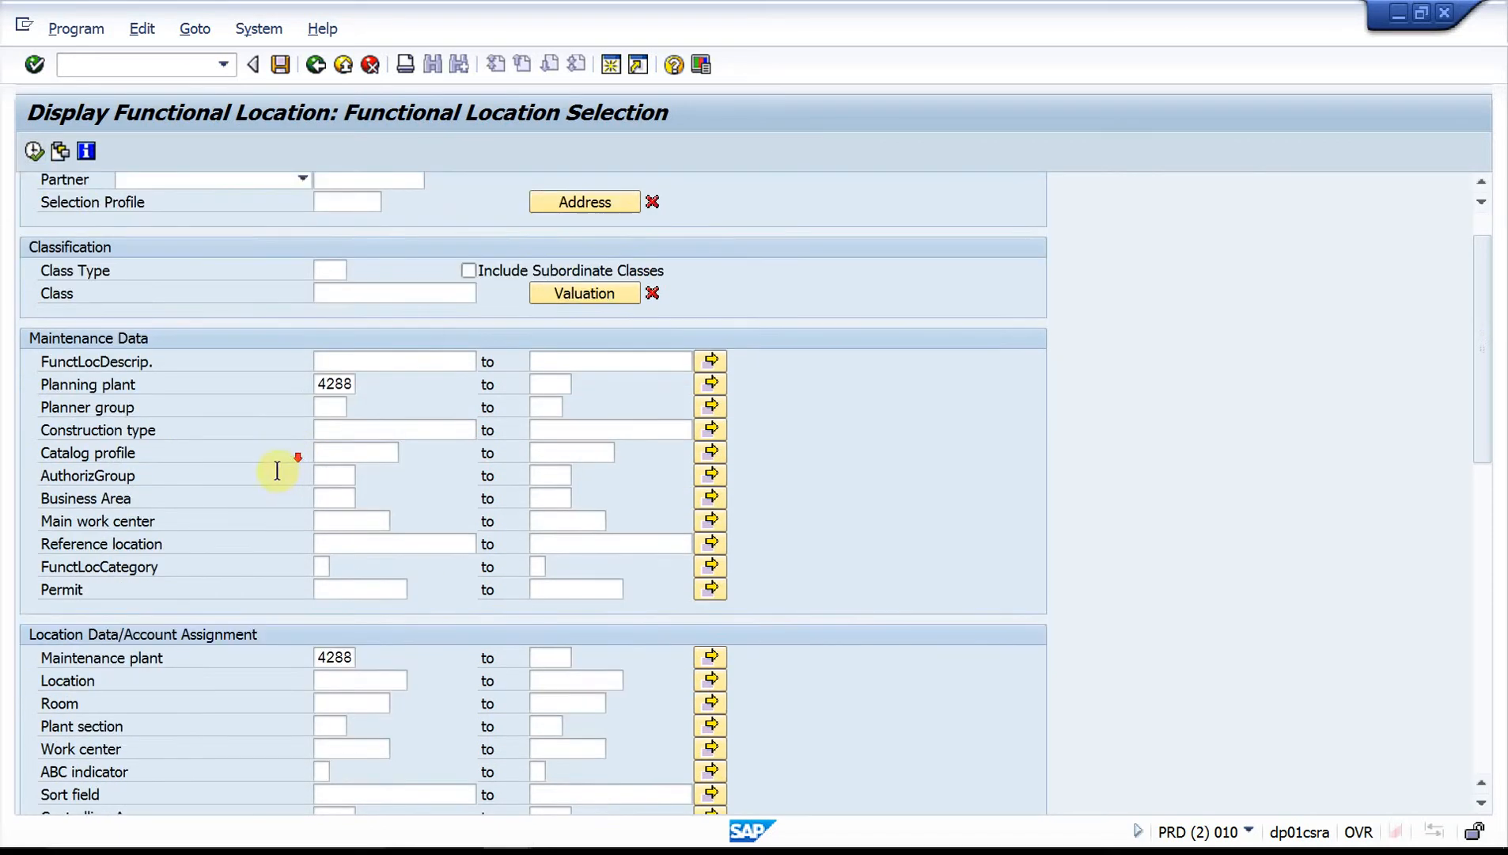
{"action": "left_click_drag", "start_coordinate": [1471, 547], "coordinate": [1465, 754]}
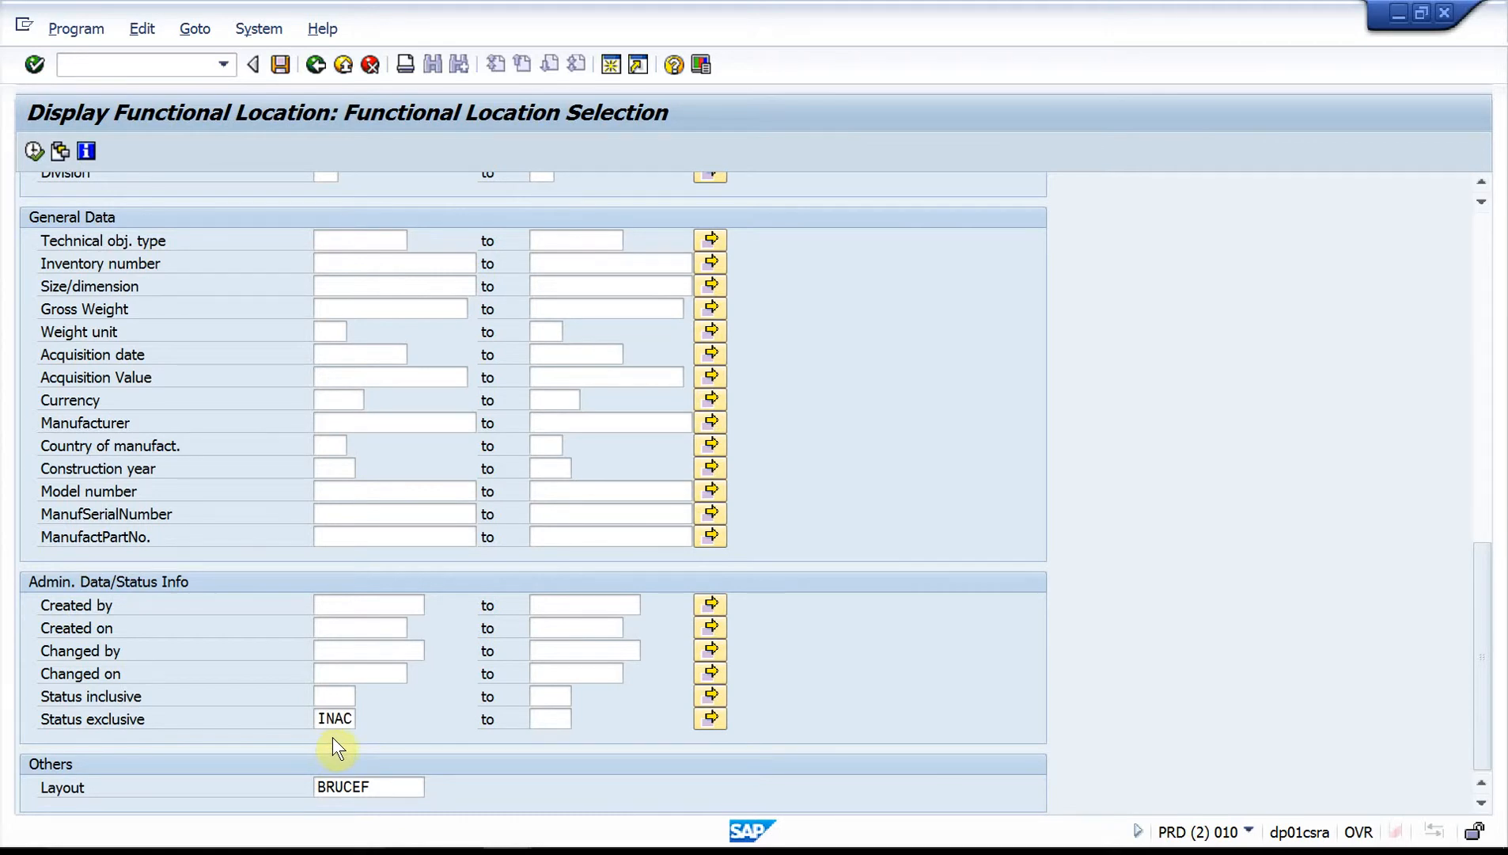
{"action": "left_click", "coordinate": [35, 152]}
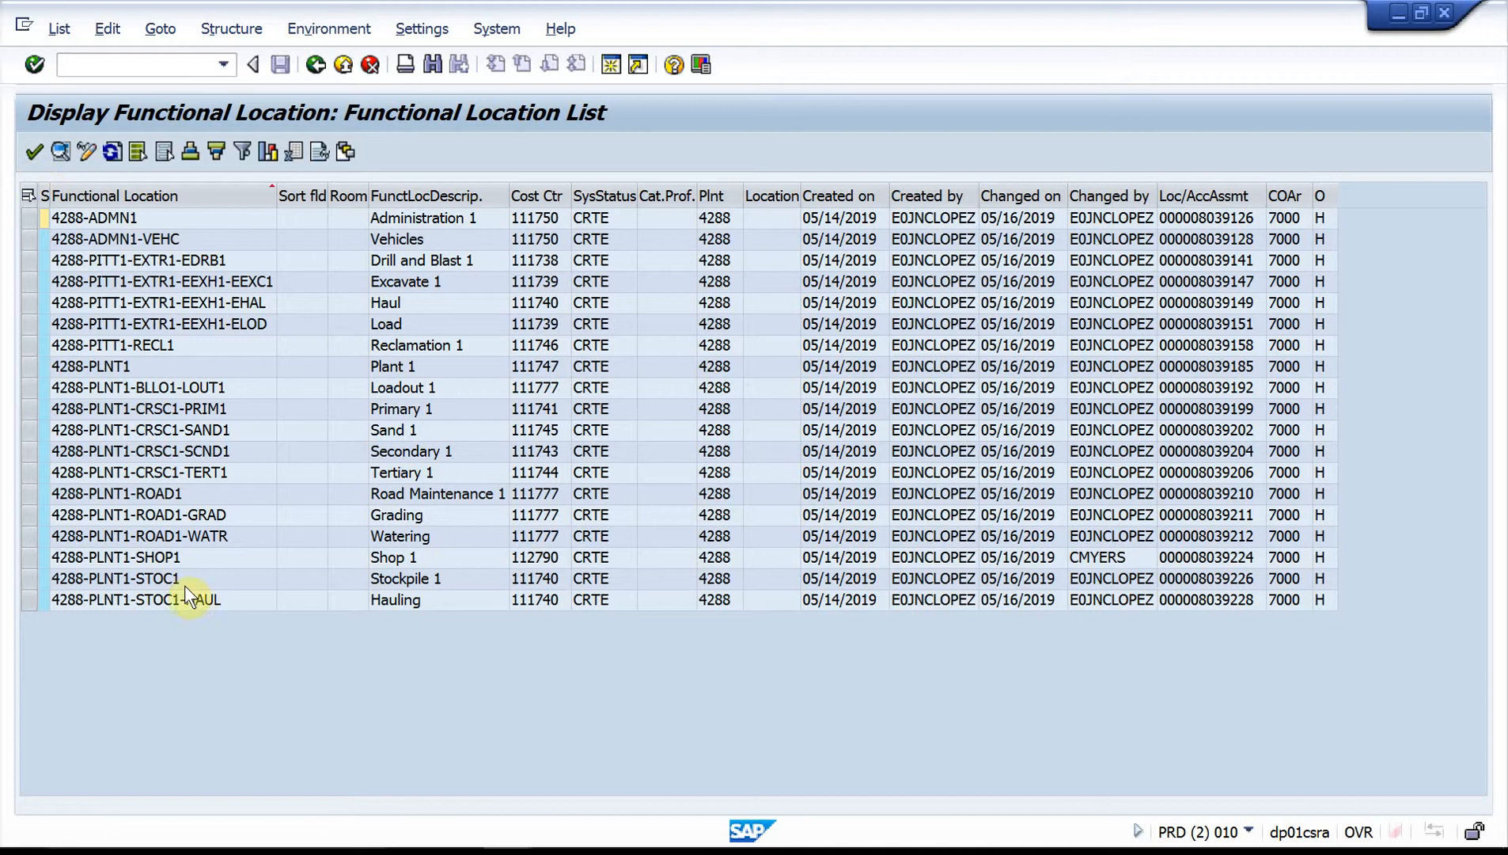
{"action": "double_click", "coordinate": [408, 578]}
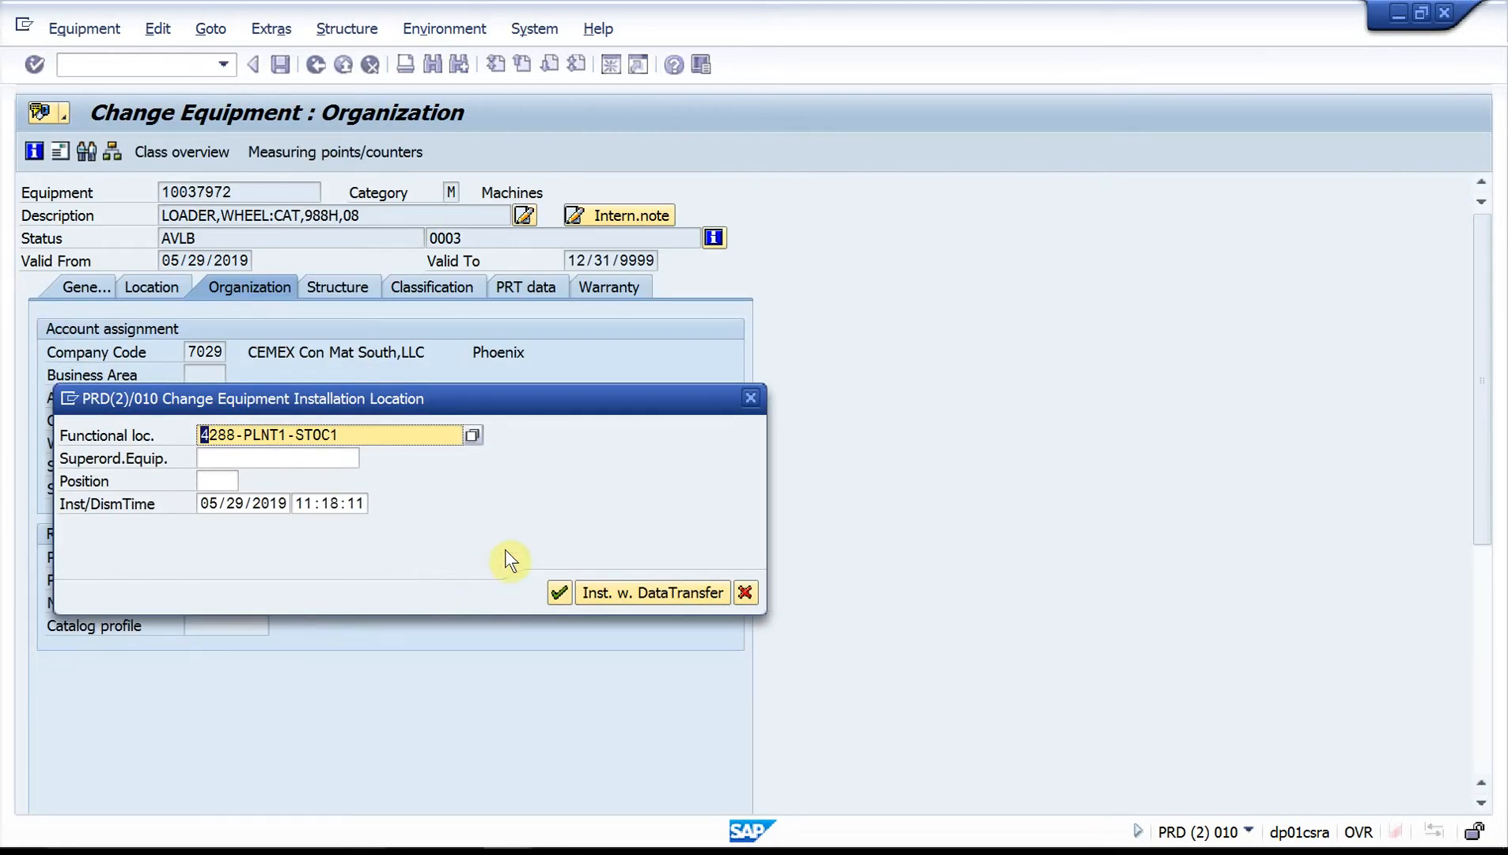
{"action": "left_click", "coordinate": [558, 593]}
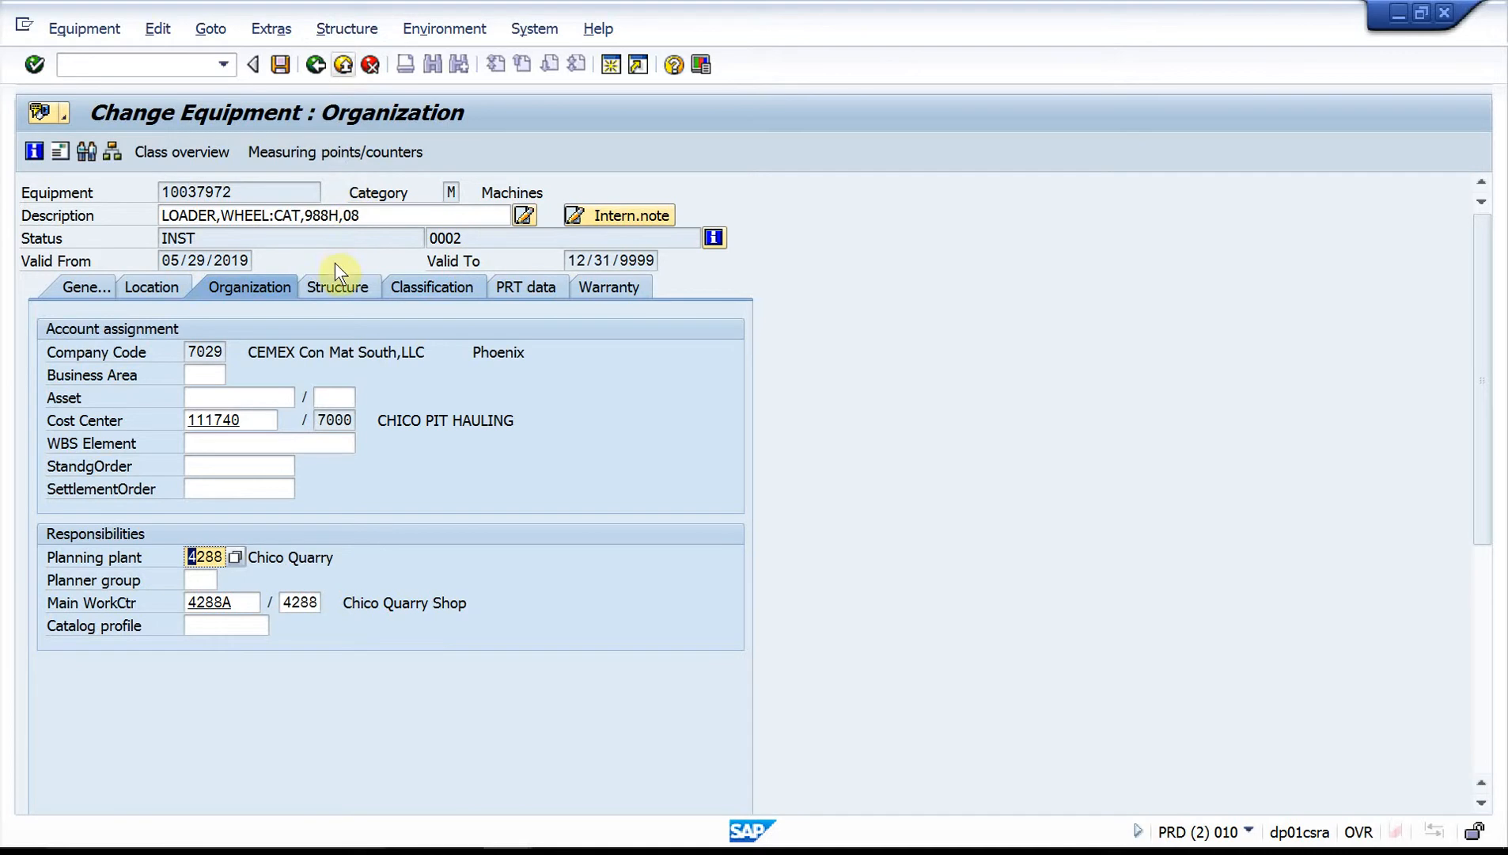
Review the loader's general, location, organization and structure data for the new plant assignment and installation location.
{"action": "left_click", "coordinate": [82, 283]}
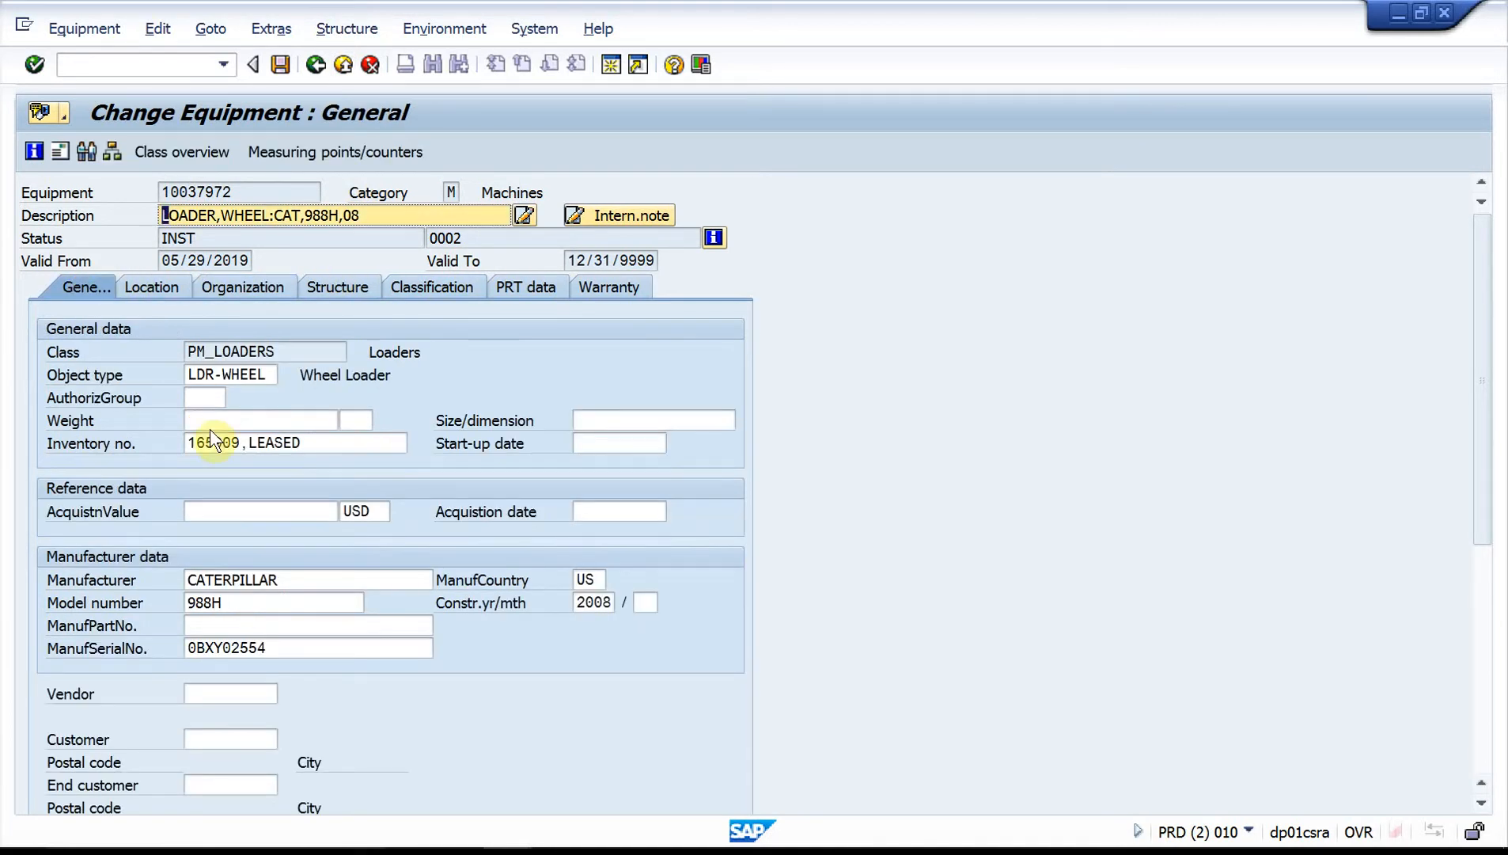
{"action": "left_click", "coordinate": [159, 287]}
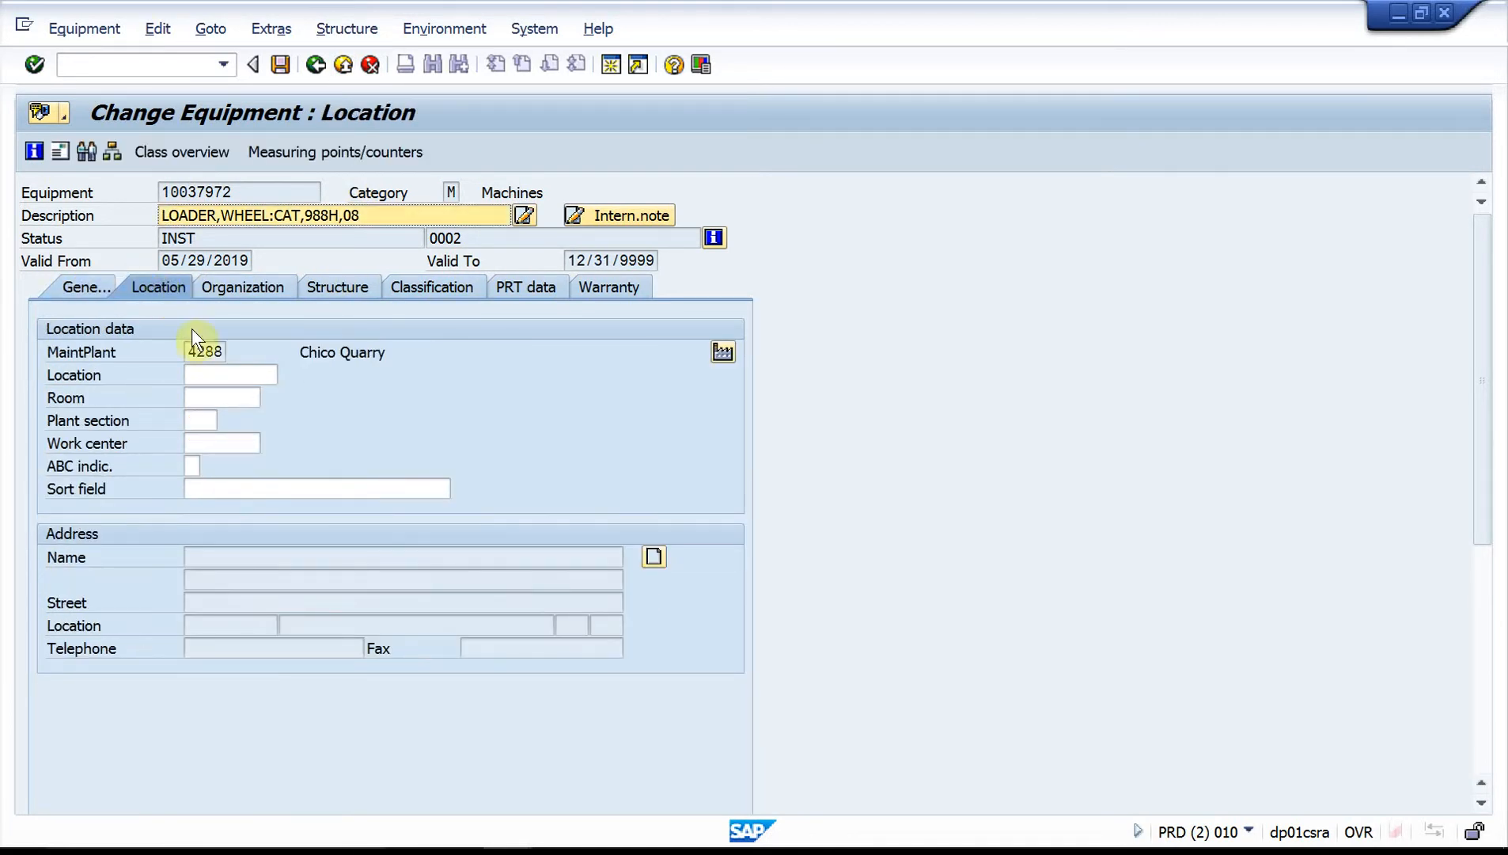
{"action": "left_click", "coordinate": [246, 285]}
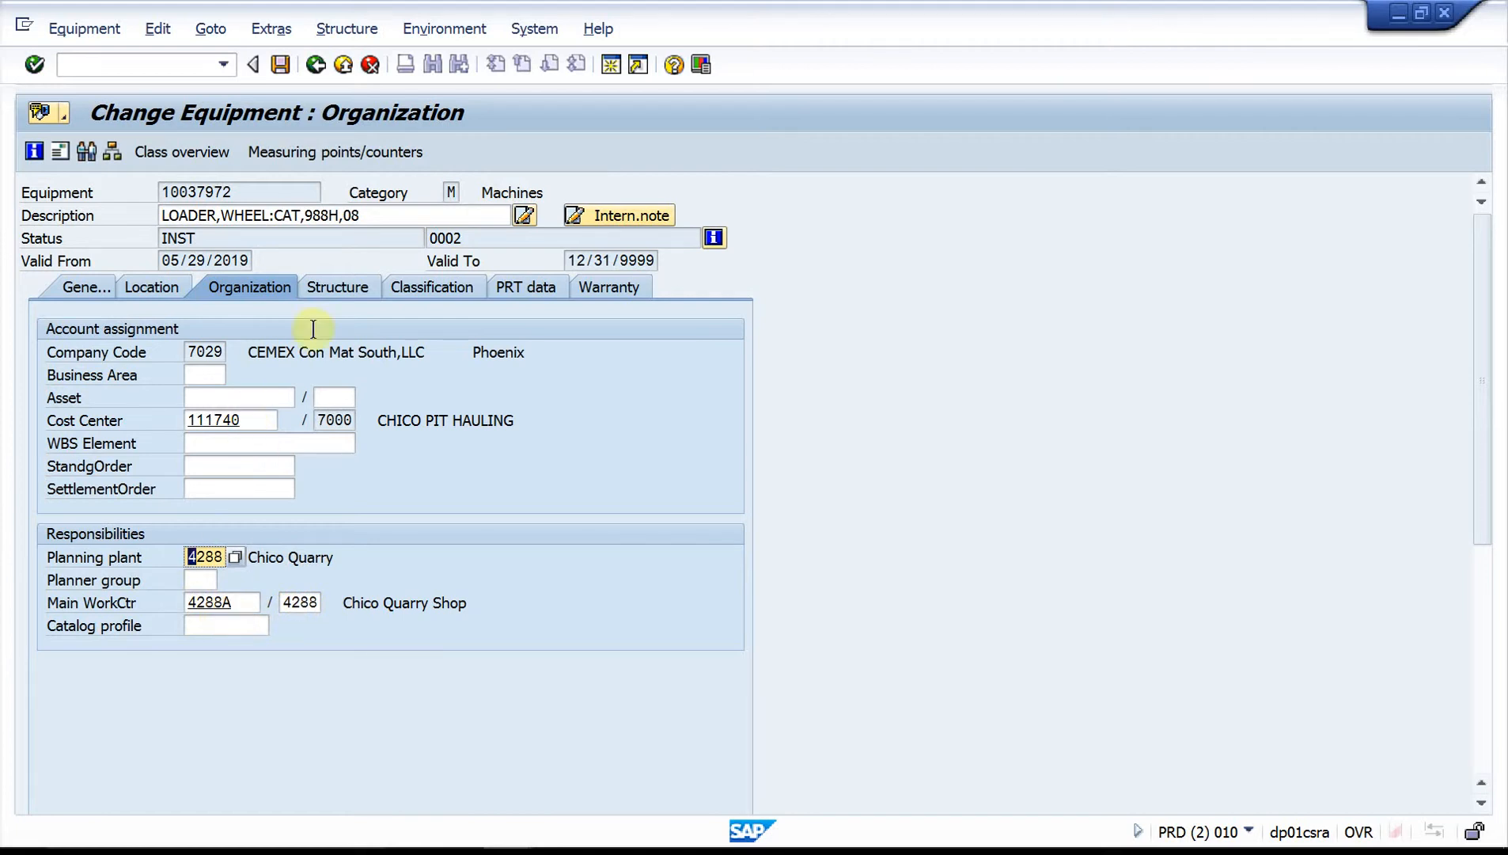
{"action": "left_click", "coordinate": [360, 280]}
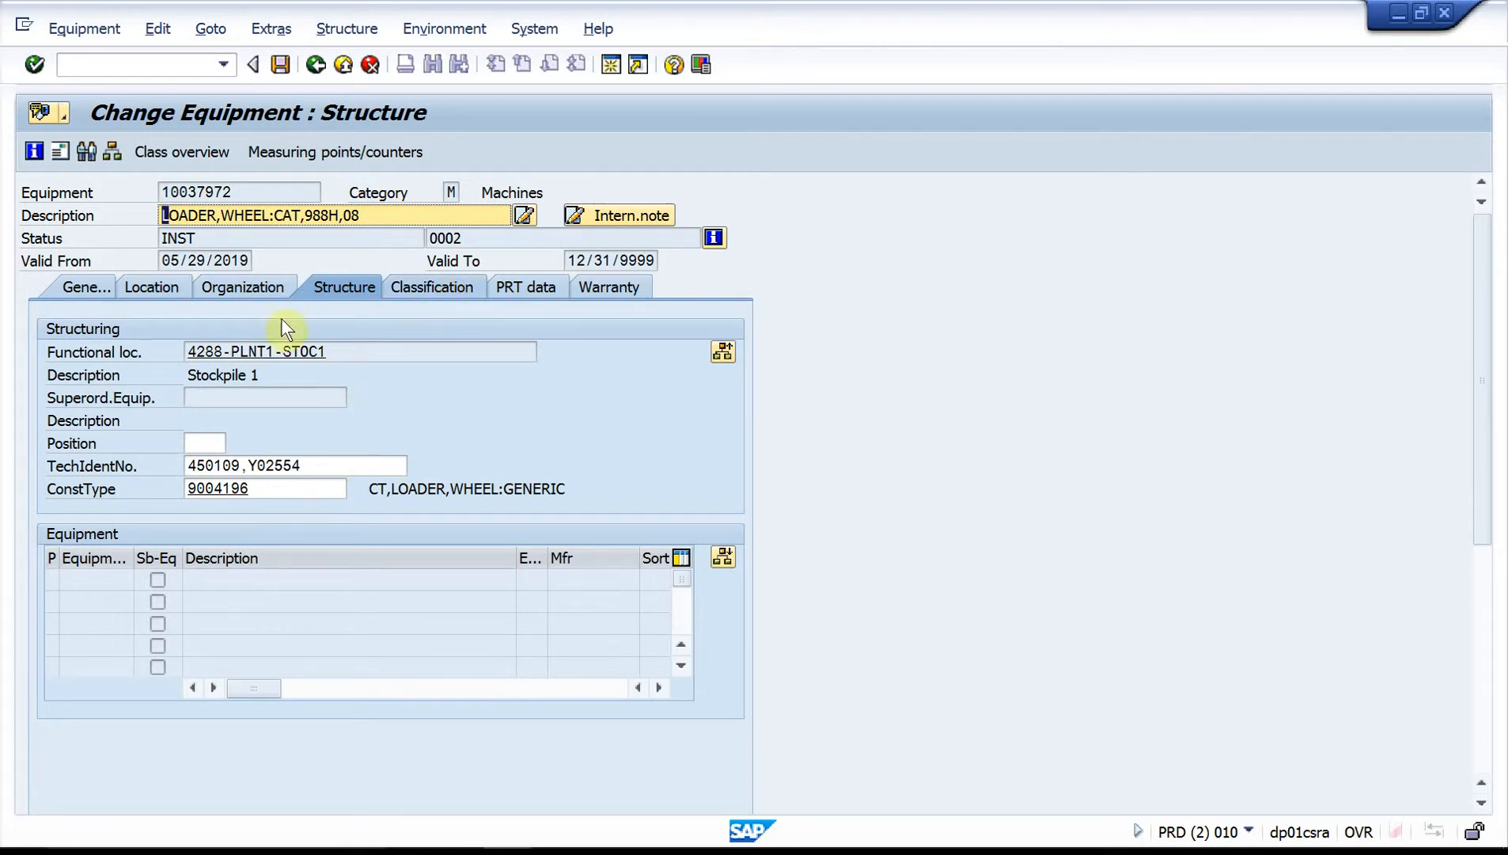
{"action": "left_click", "coordinate": [159, 287]}
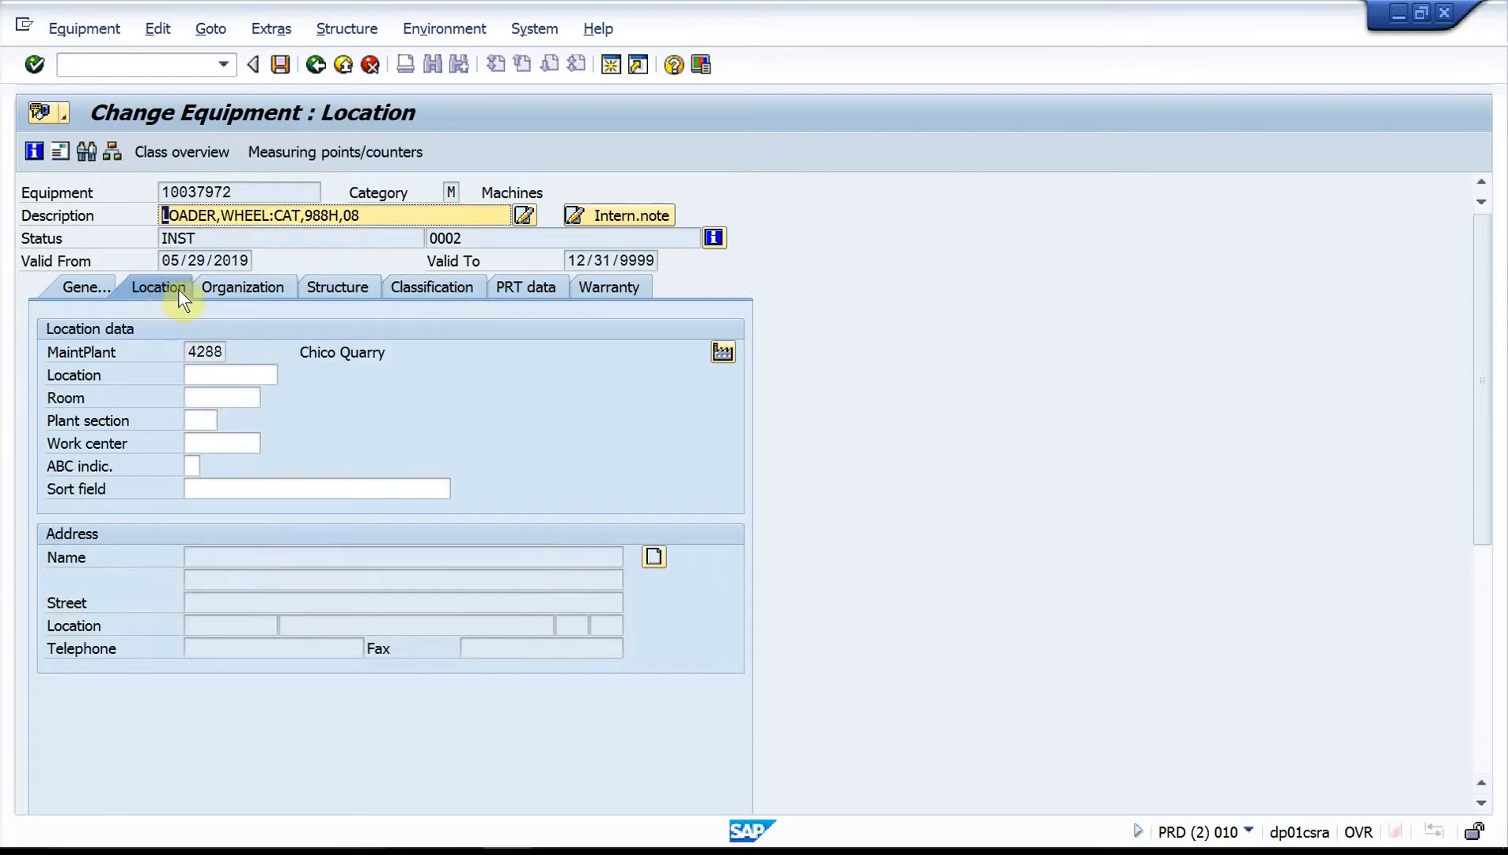
{"action": "left_click", "coordinate": [221, 286]}
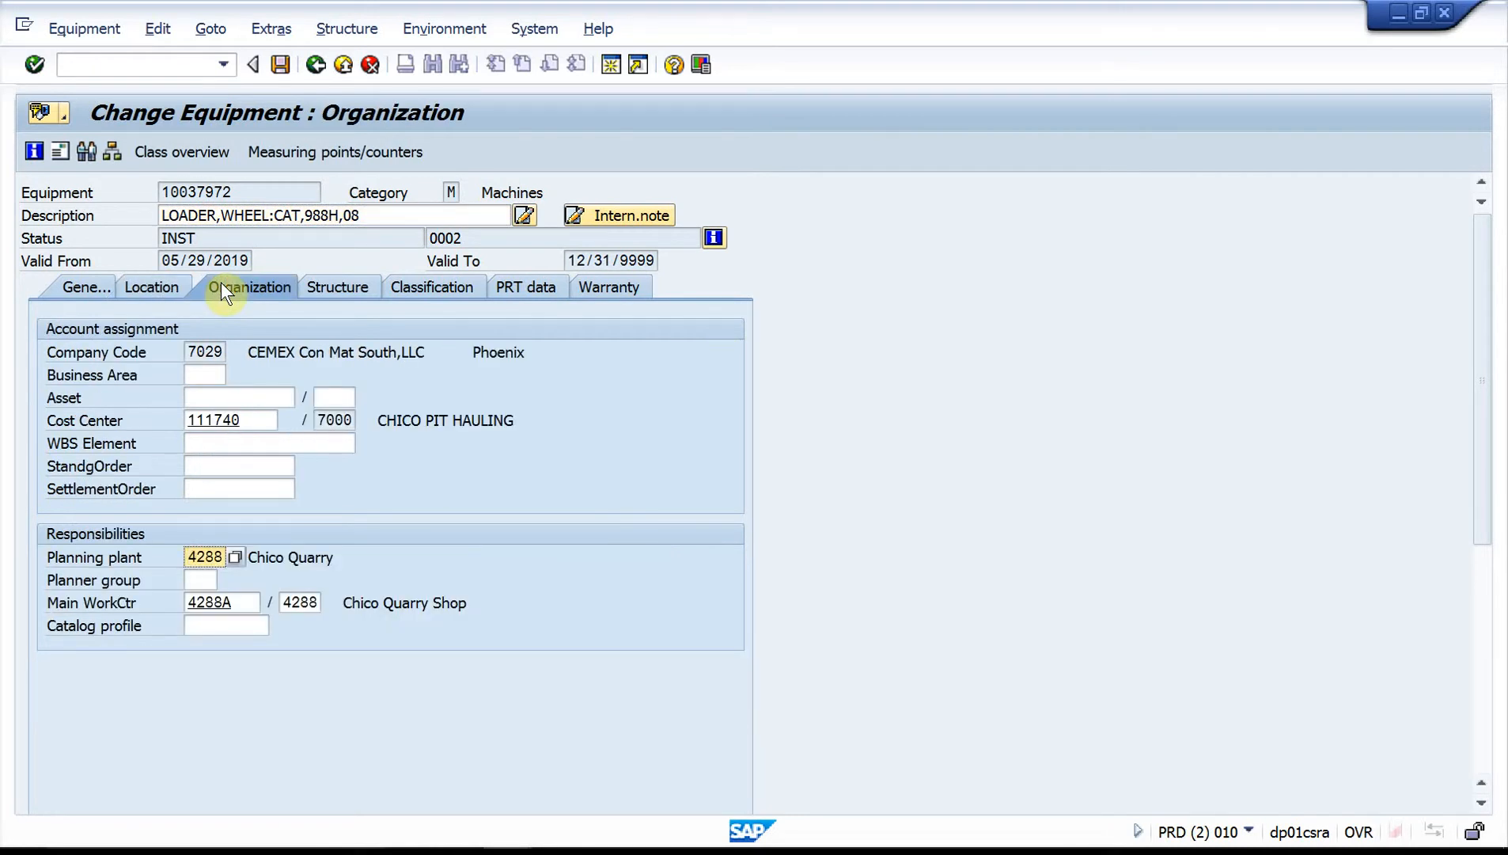
{"action": "left_click", "coordinate": [94, 286]}
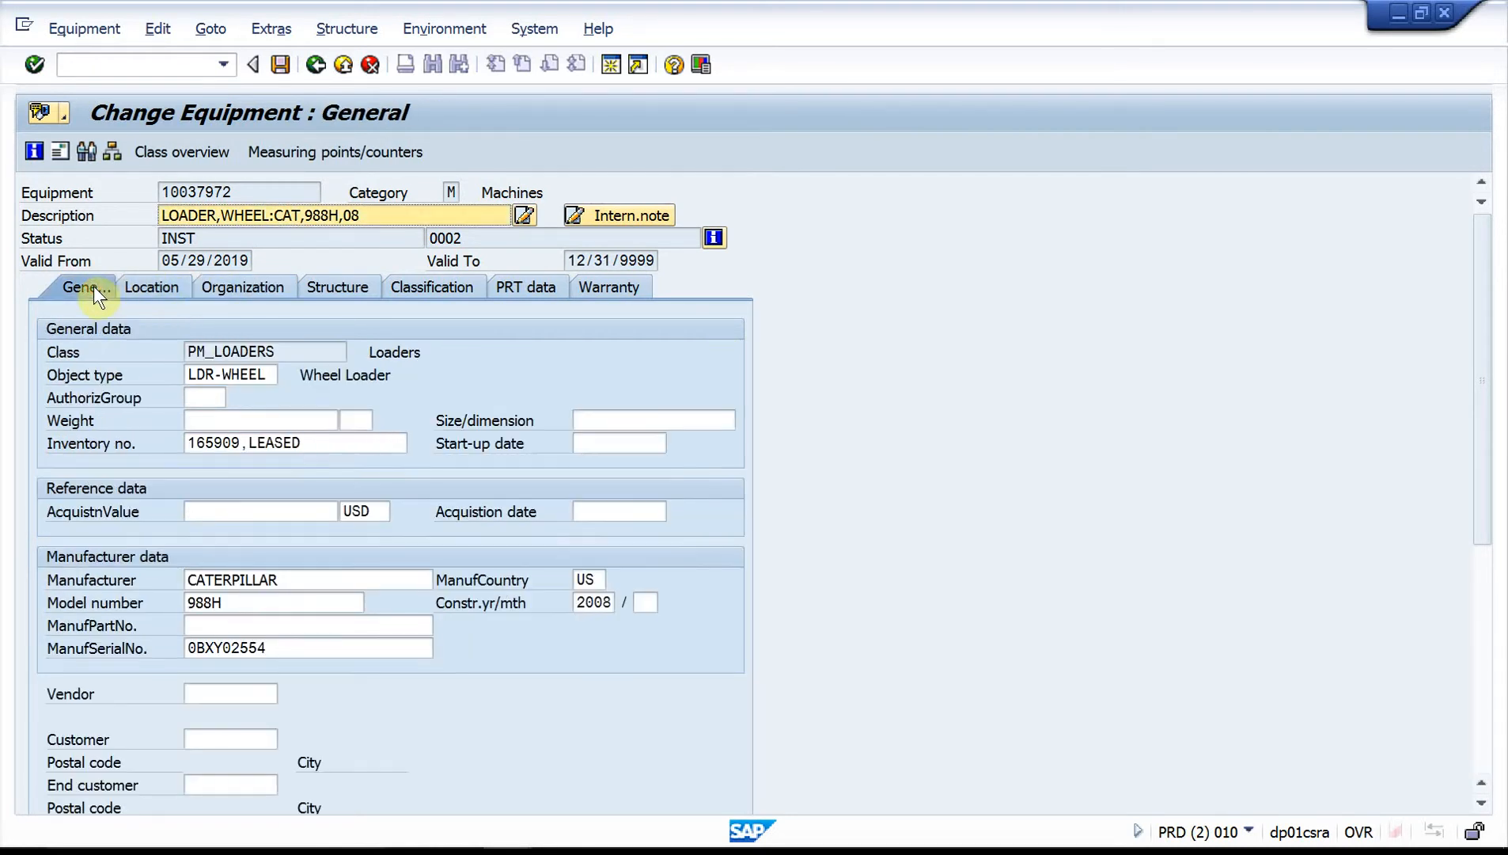
{"action": "left_click", "coordinate": [153, 289]}
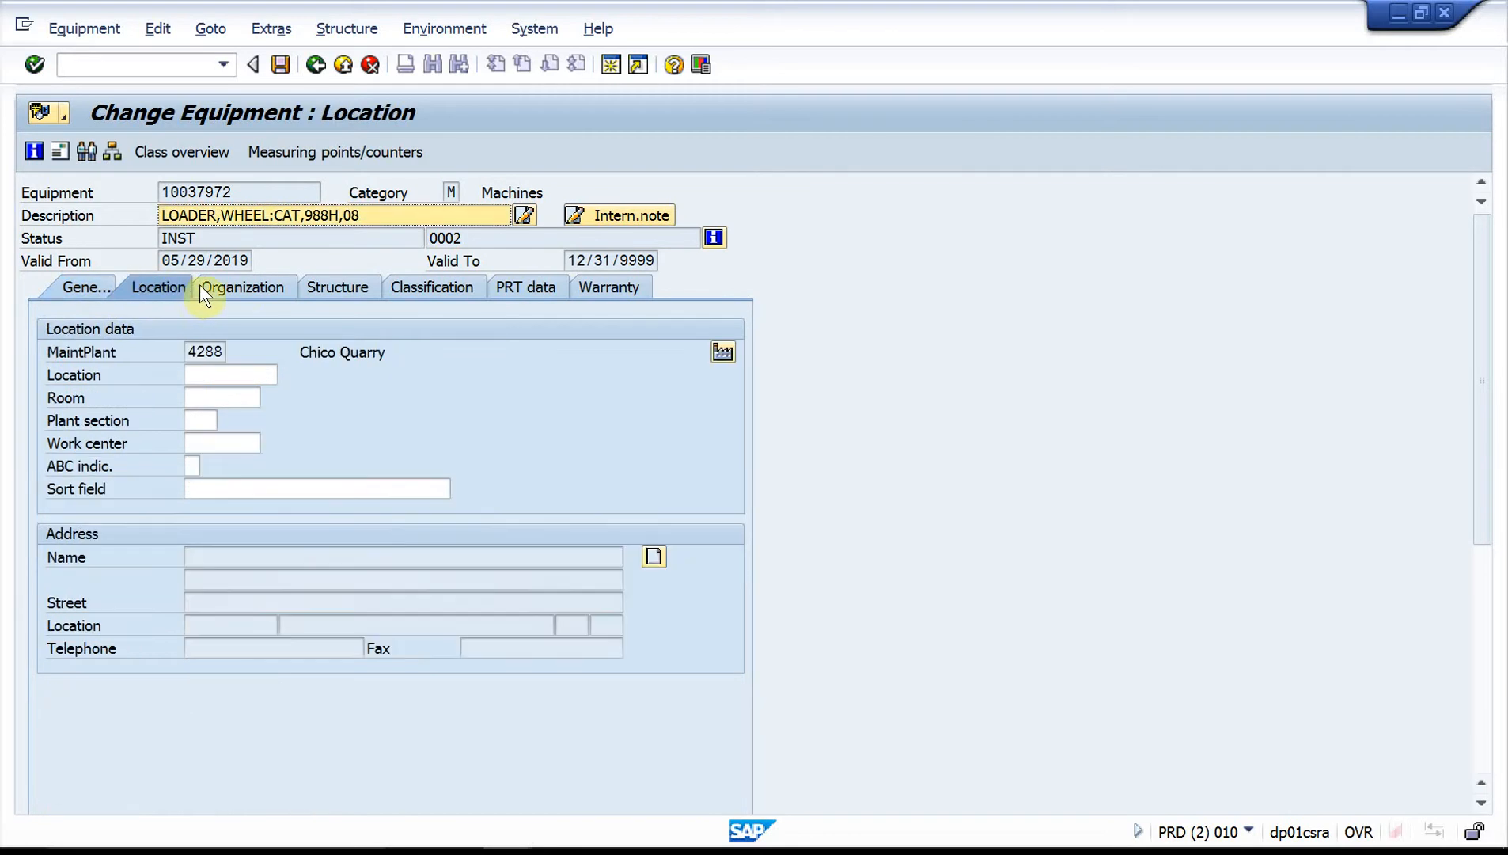
{"action": "left_click", "coordinate": [244, 285]}
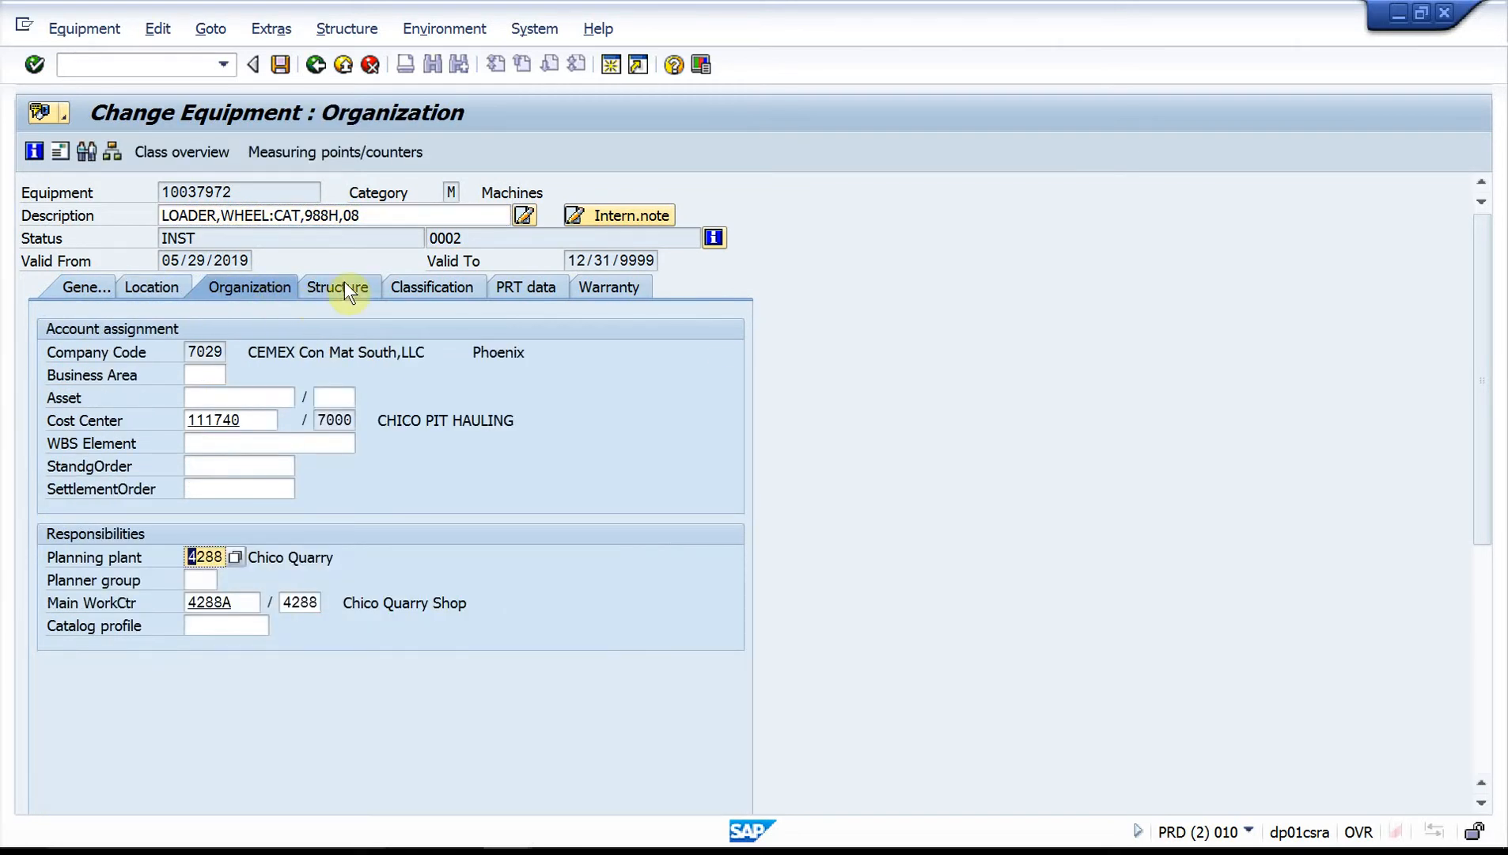
{"action": "left_click", "coordinate": [344, 282]}
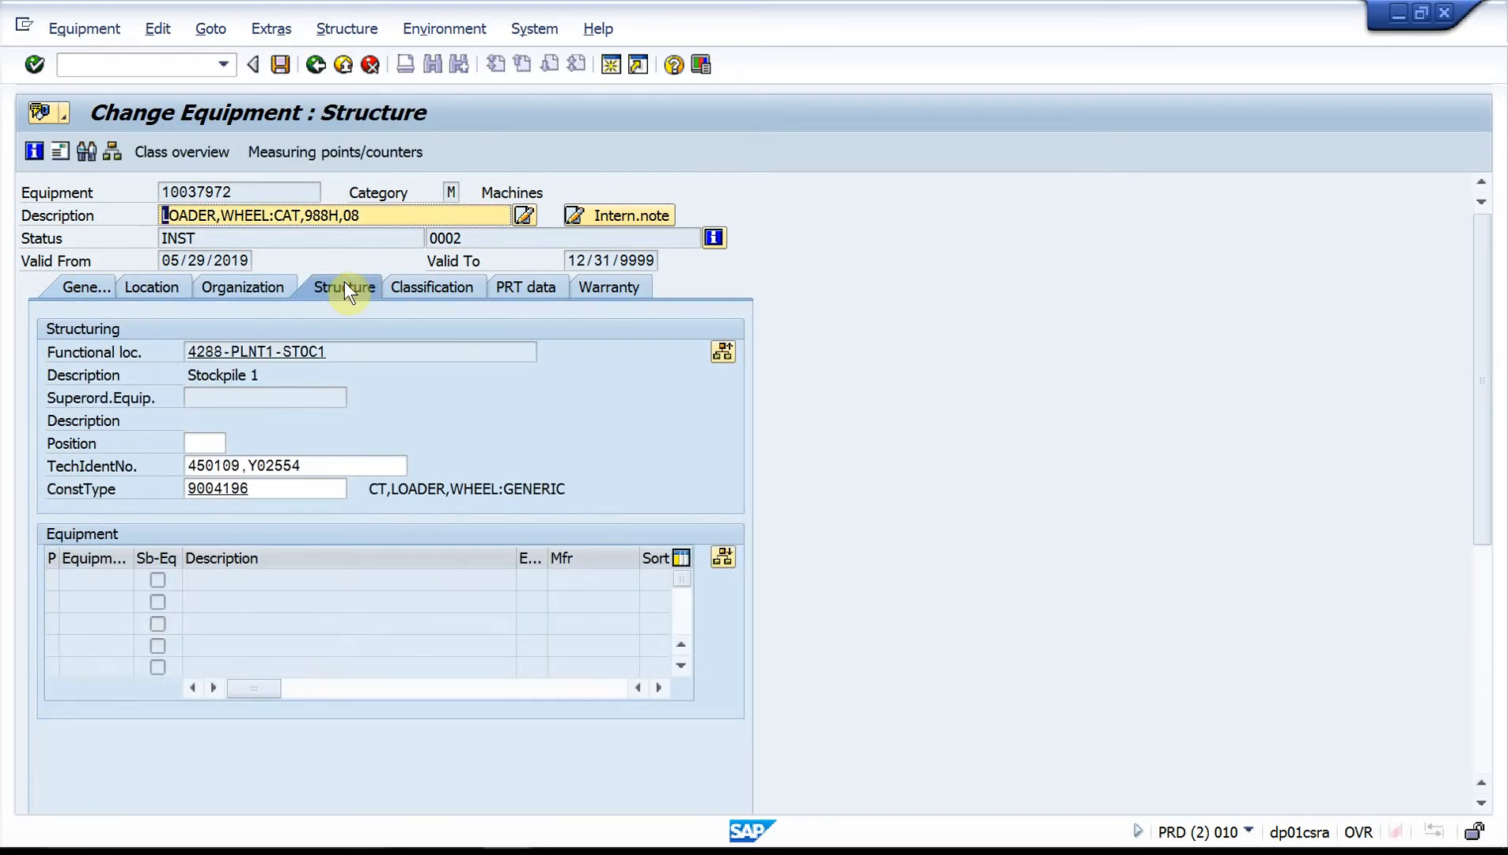
{"action": "left_click", "coordinate": [93, 288]}
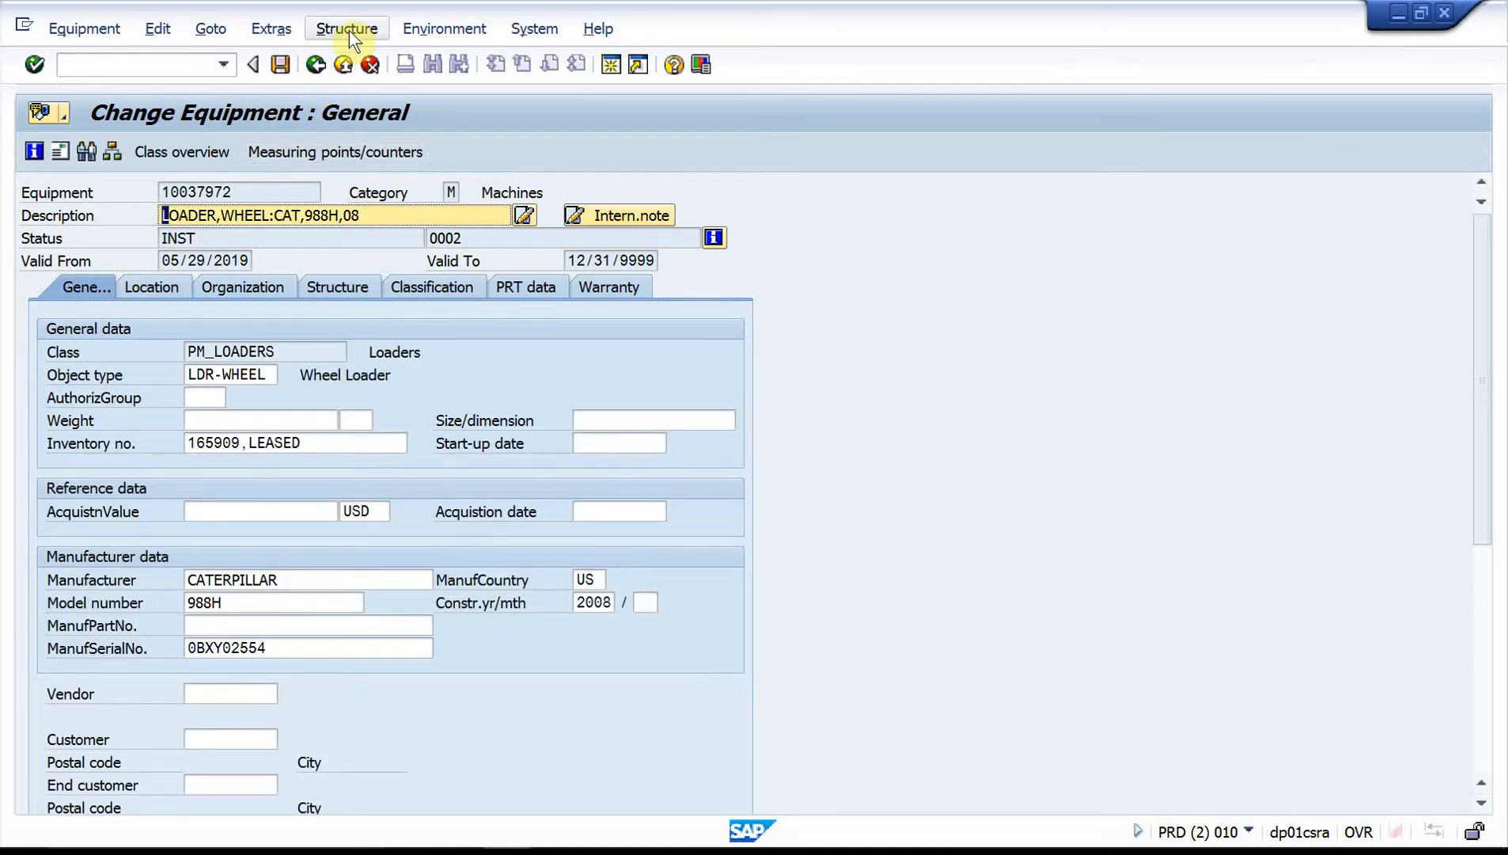
List the maintenance items assigned to the wheel loader, keeping the default selection criteria.
{"action": "left_click", "coordinate": [443, 28]}
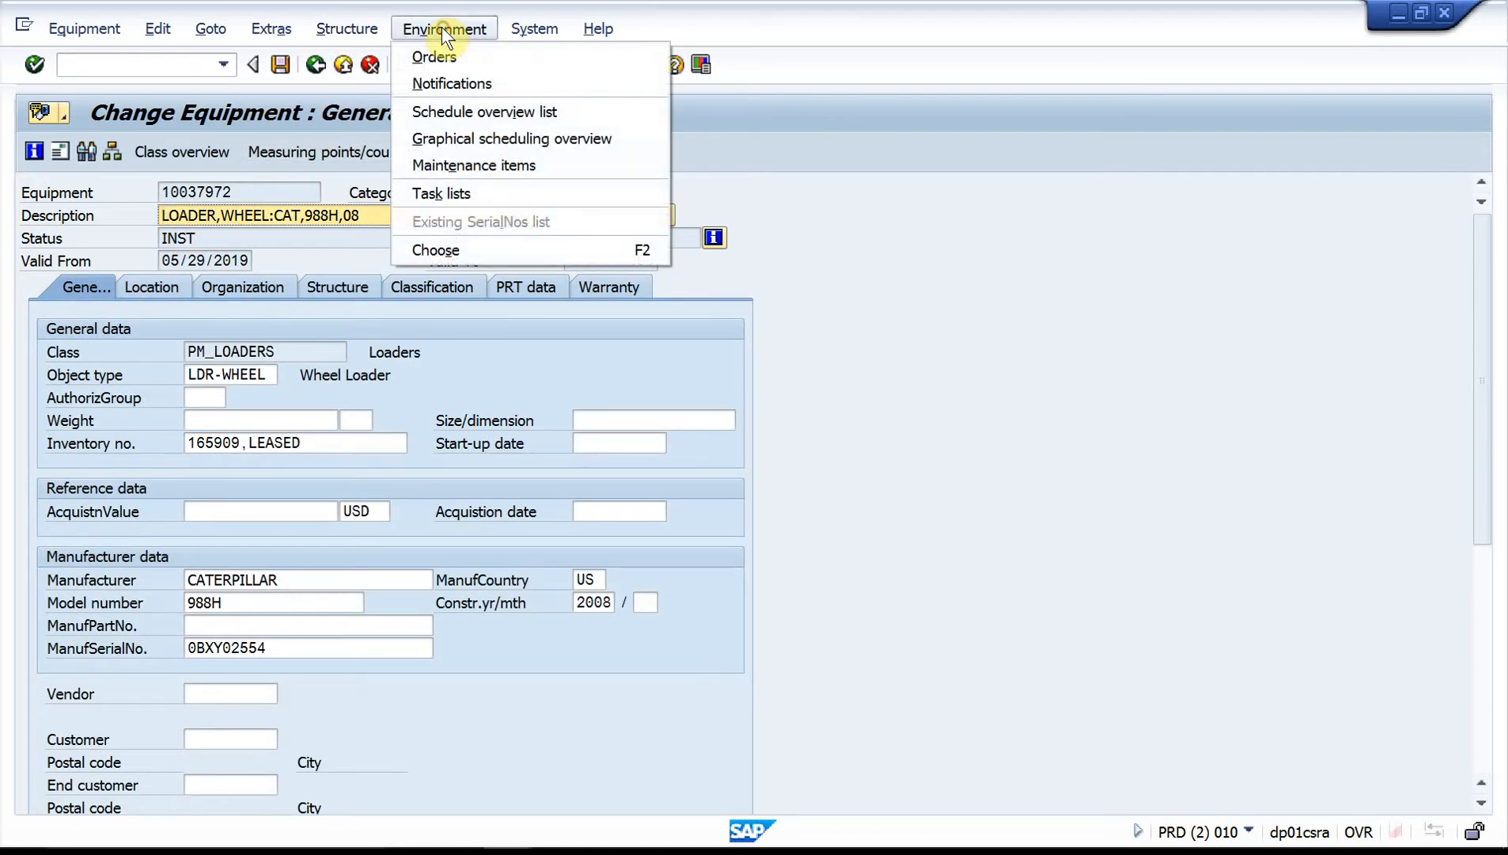
{"action": "left_click", "coordinate": [434, 164]}
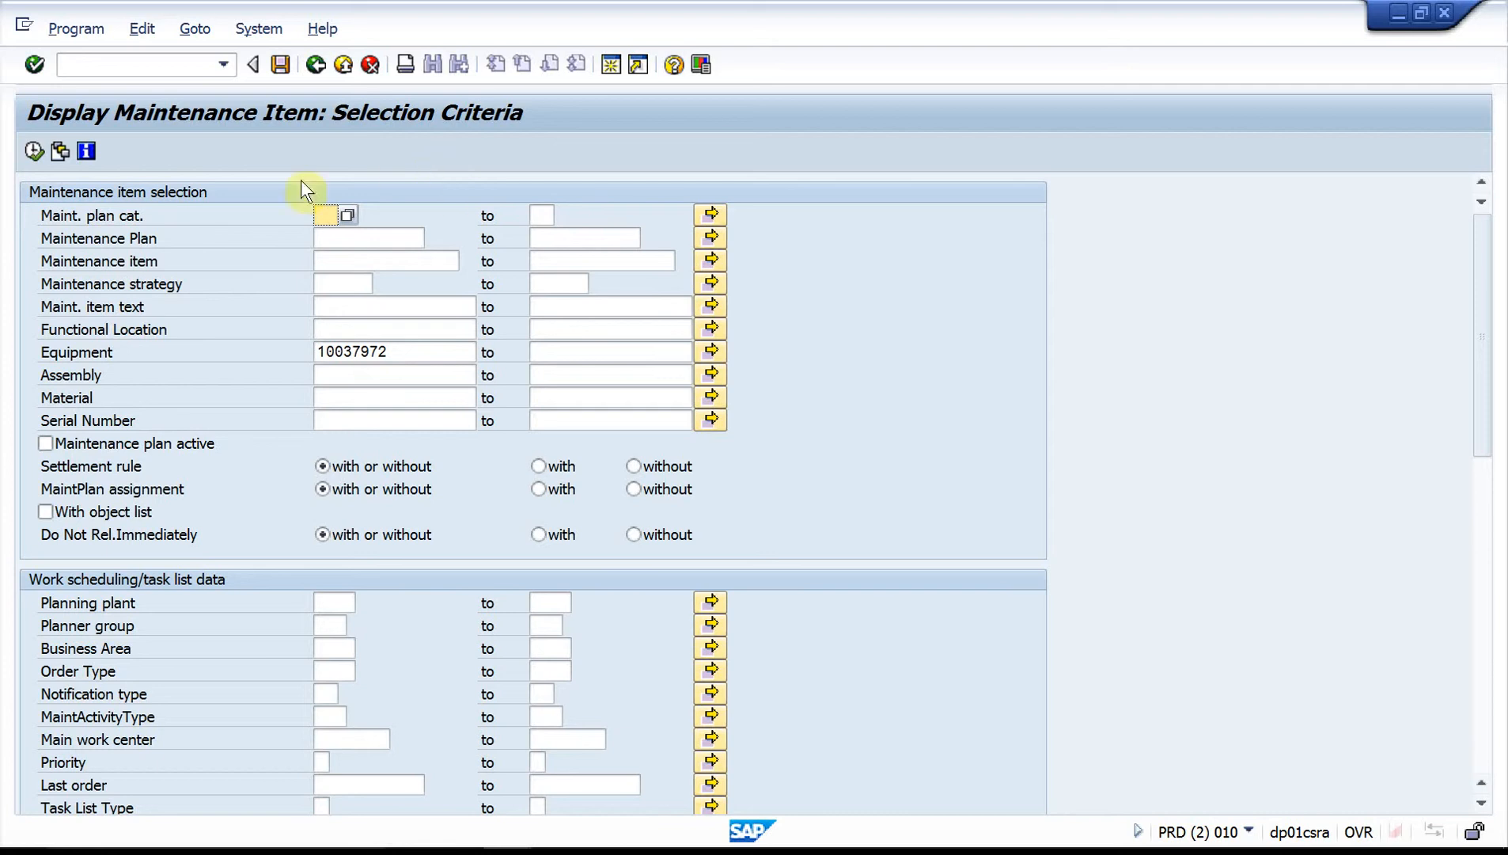
{"action": "left_click", "coordinate": [36, 148]}
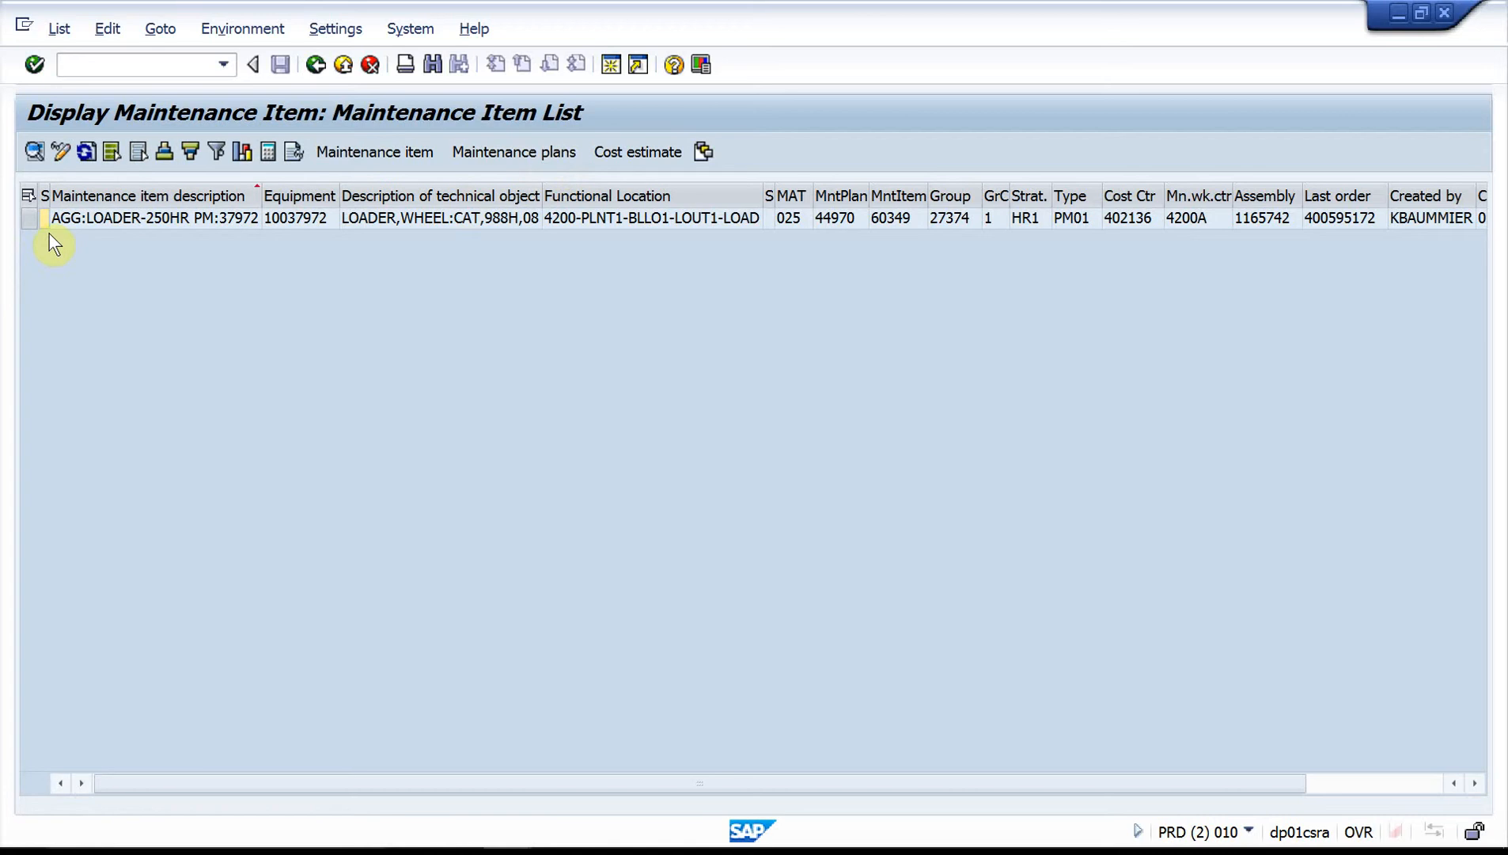
Open the maintenance plan belonging to the AGG:LOADER-250HR PM:37972 item in change mode.
{"action": "left_click", "coordinate": [28, 220]}
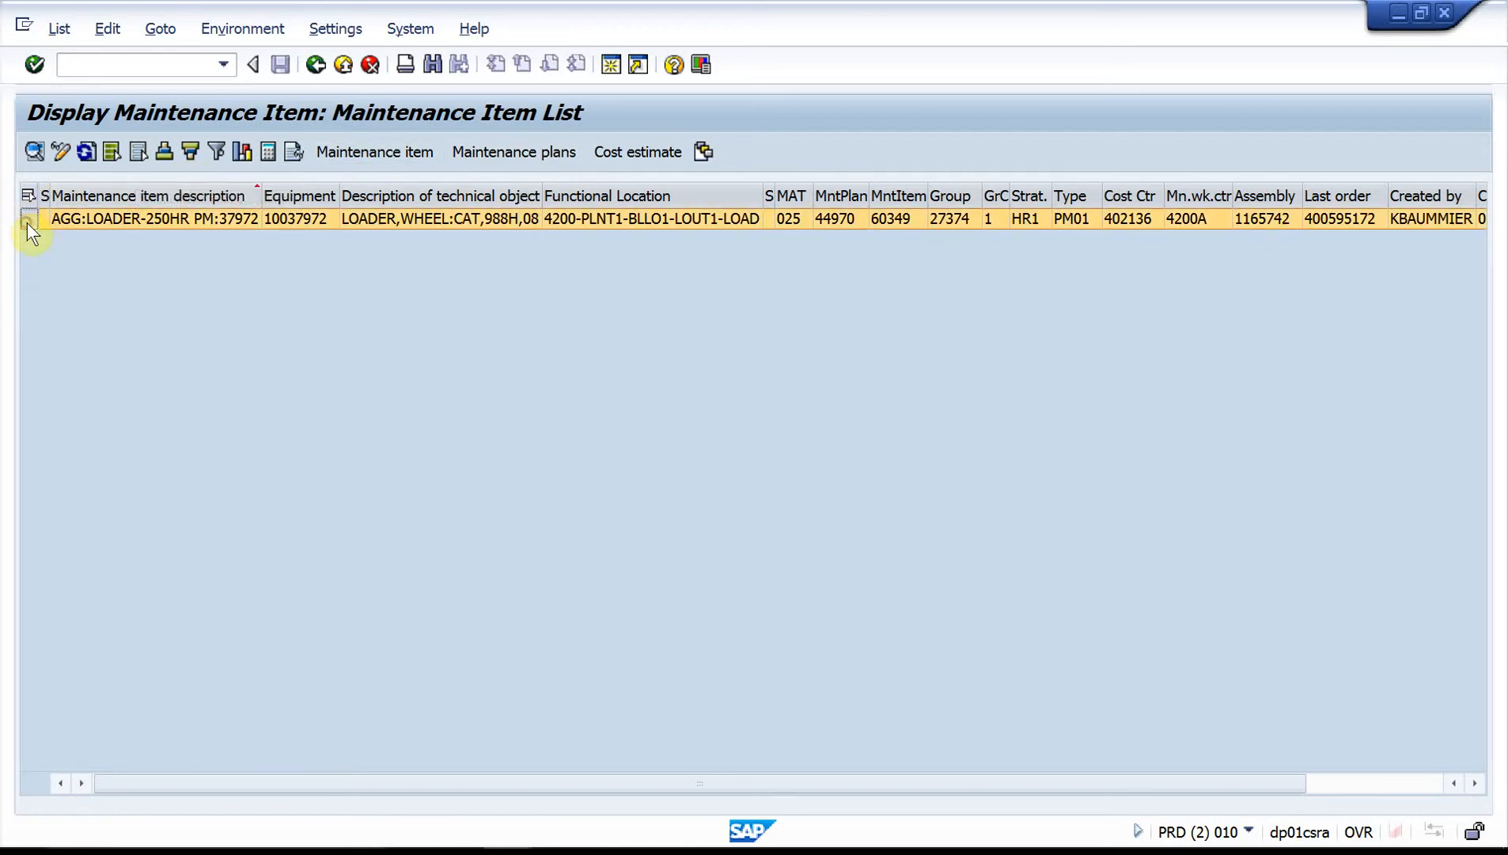
{"action": "left_click", "coordinate": [495, 152]}
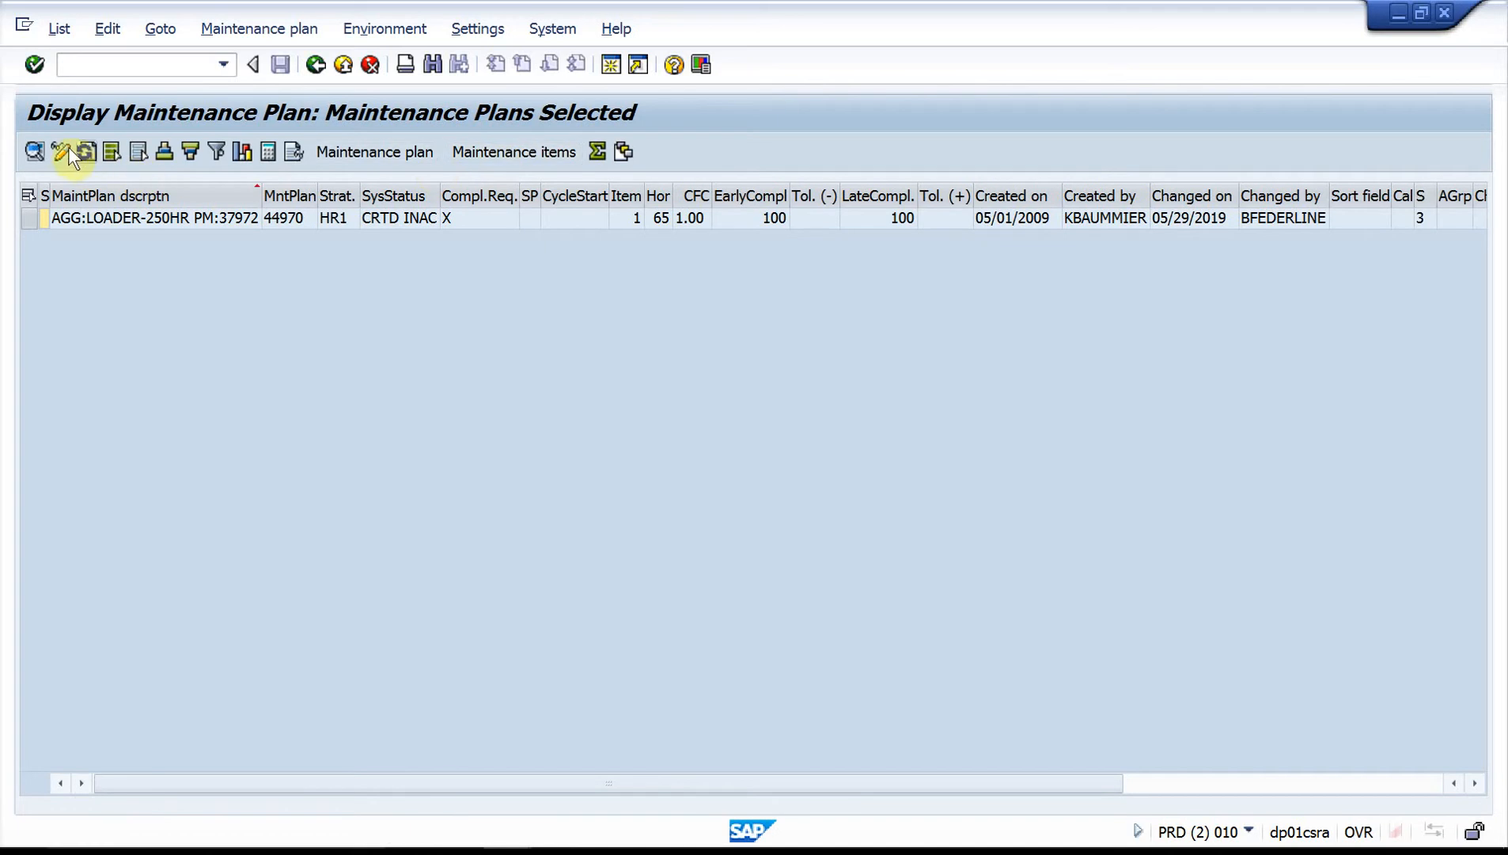
{"action": "left_click", "coordinate": [59, 147]}
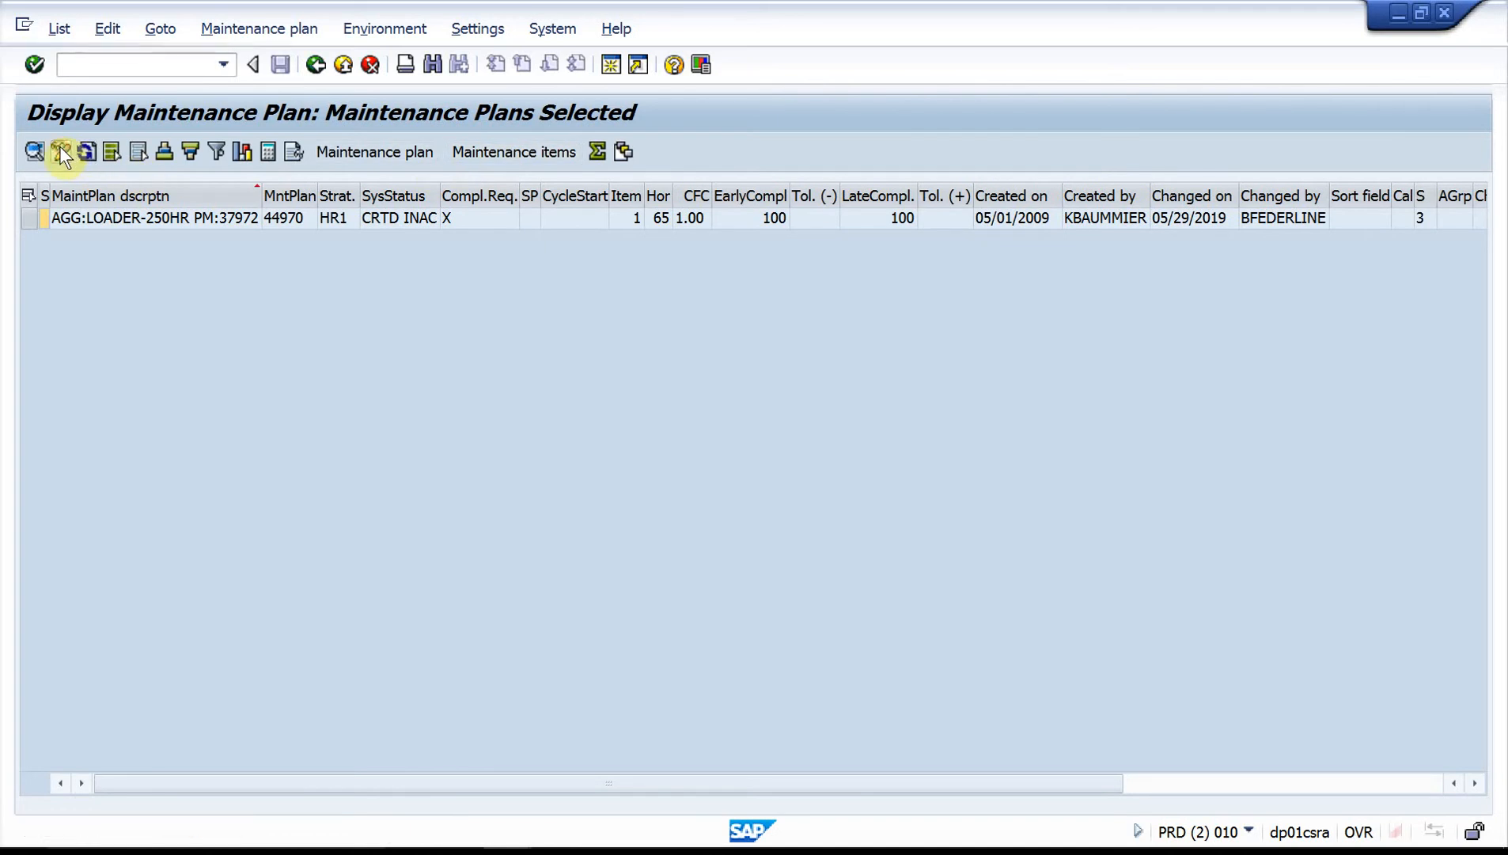
{"action": "left_click", "coordinate": [28, 219]}
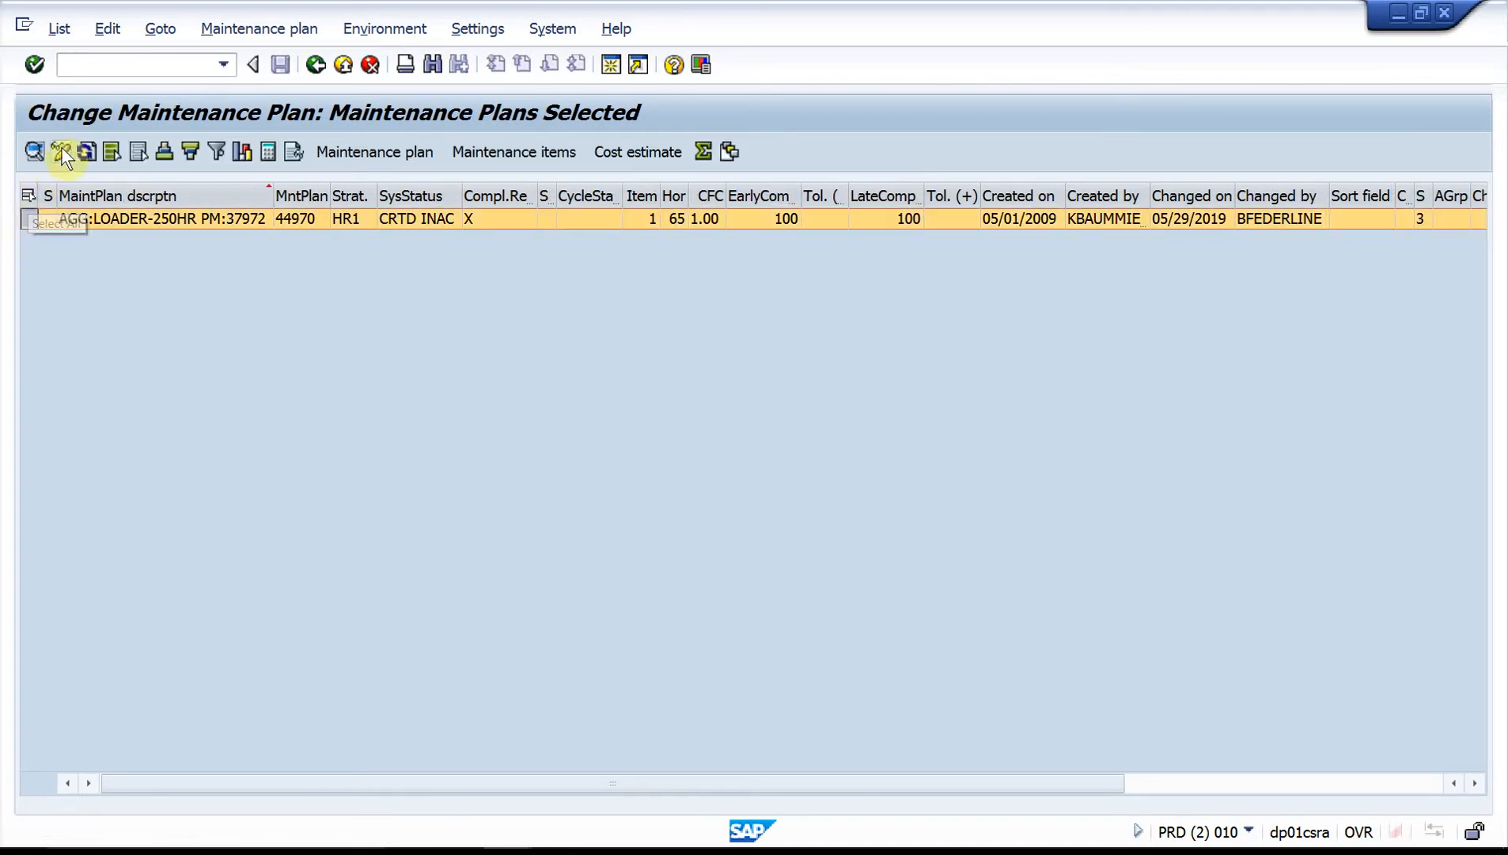
{"action": "left_click", "coordinate": [363, 152]}
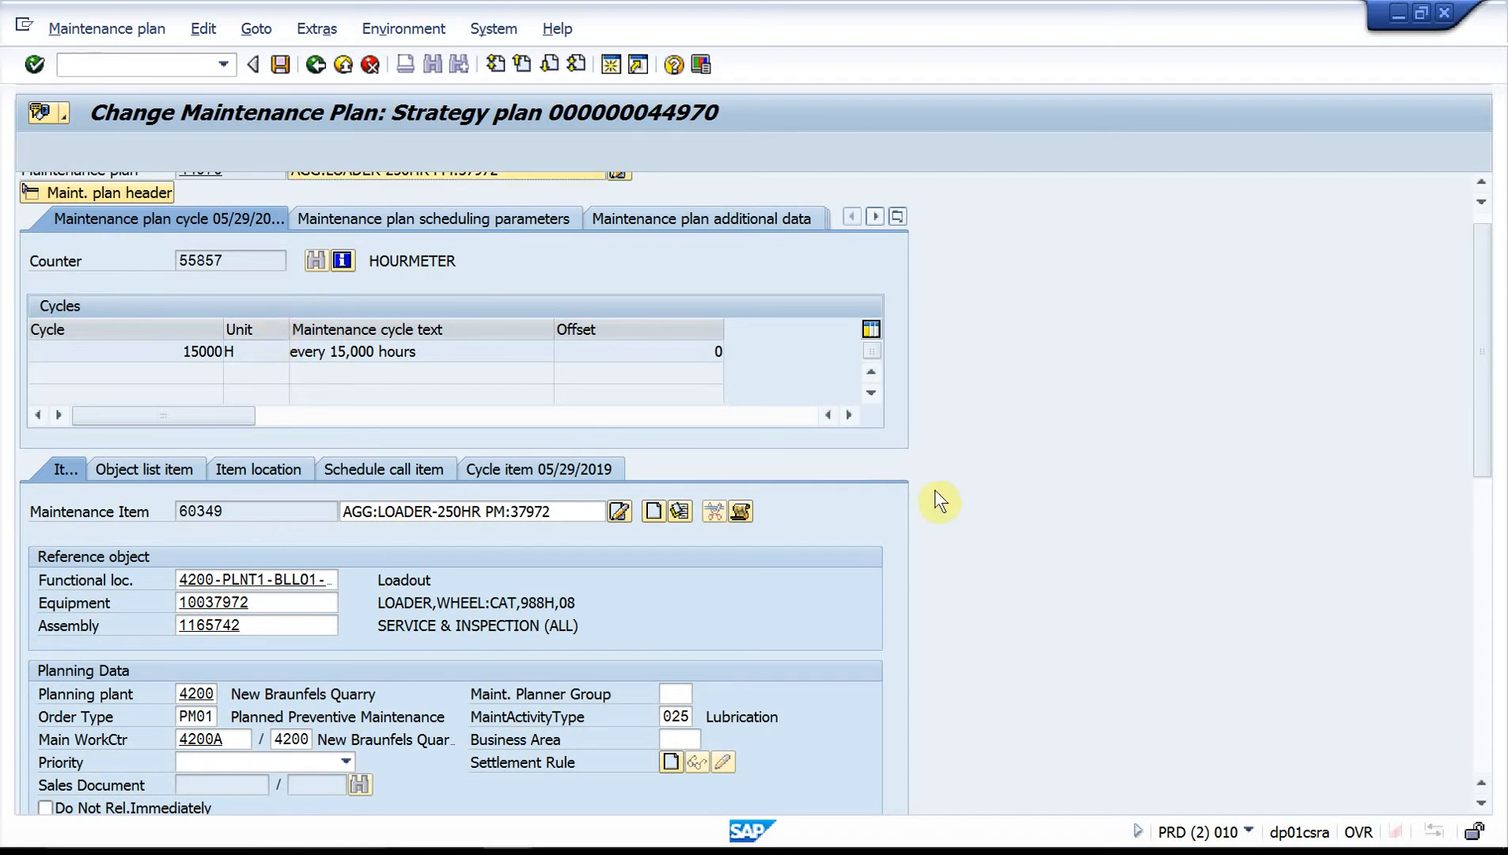
Try changing the plant prefix of the maintenance item's functional location to 4288, and restore it to 4200.
{"action": "scroll", "coordinate": [935, 495], "scroll_direction": "down", "scroll_amount": 1}
{"action": "scroll", "coordinate": [932, 497], "scroll_direction": "down", "scroll_amount": 1}
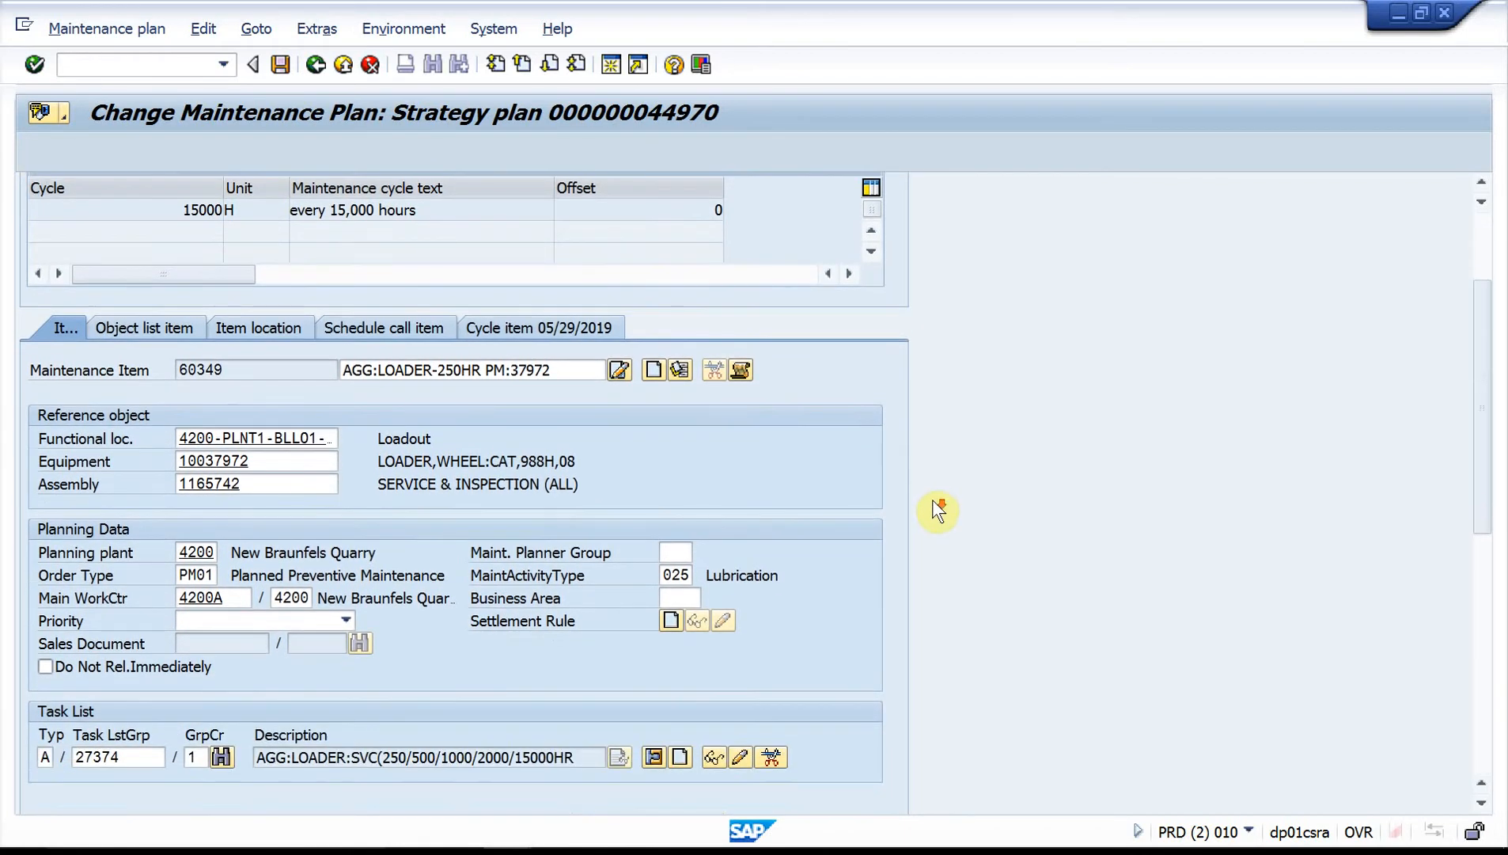
{"action": "scroll", "coordinate": [933, 499], "scroll_direction": "down", "scroll_amount": 1}
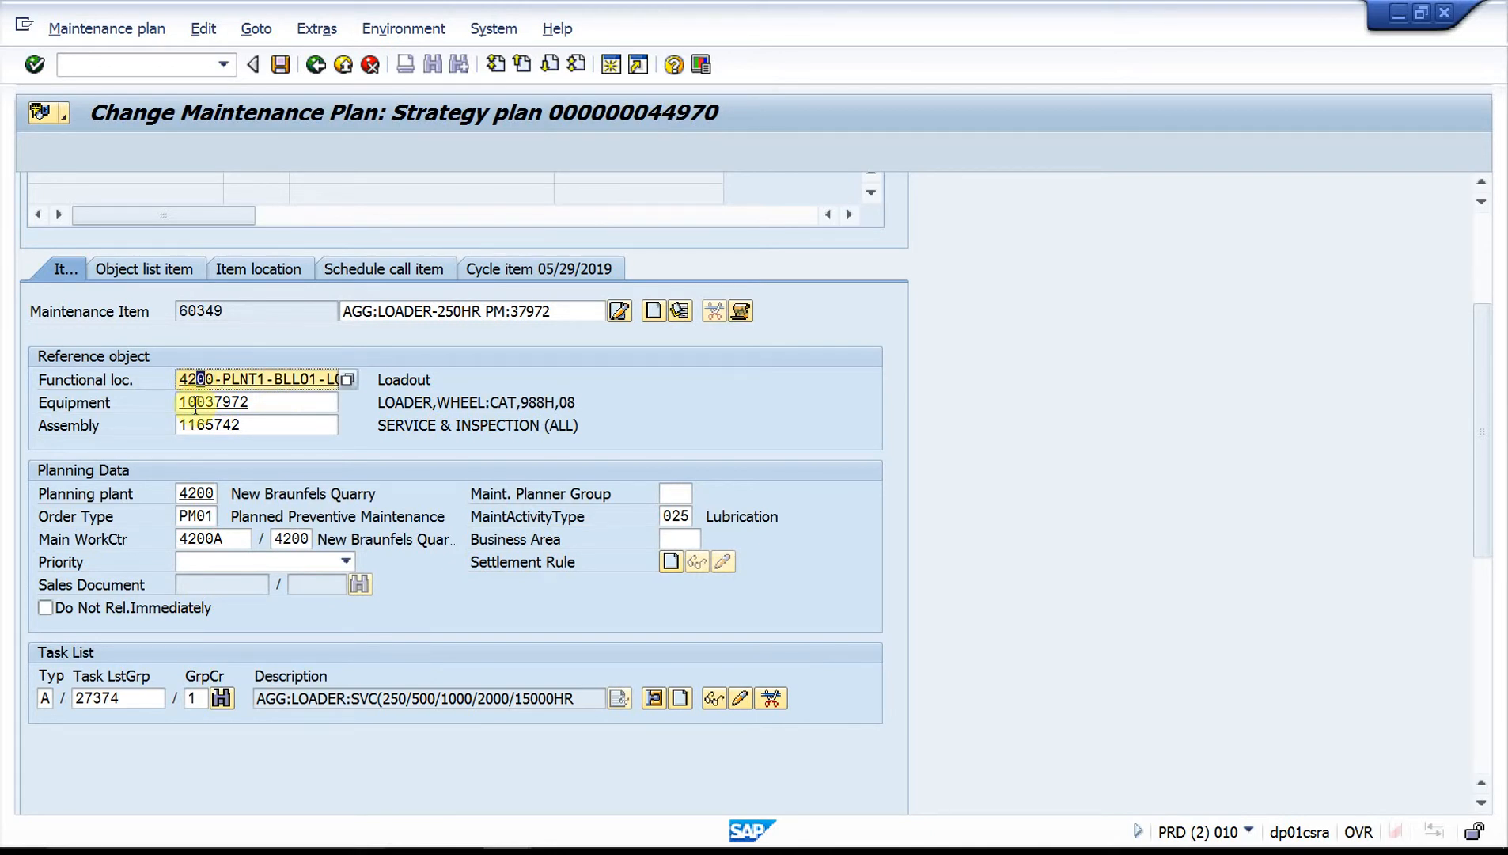
{"action": "type", "text": "88"}
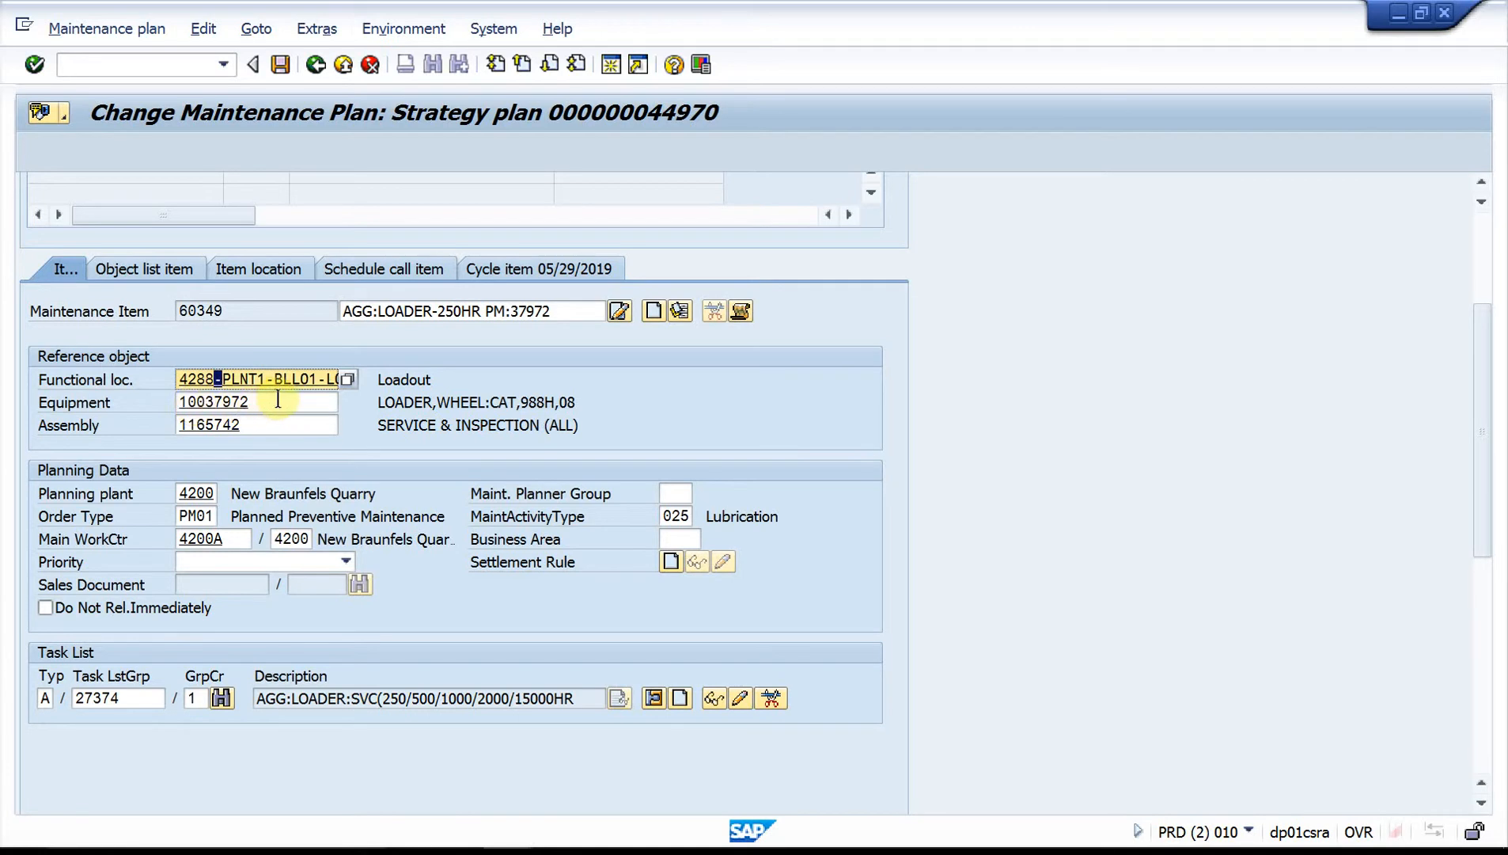
{"action": "left_click_drag", "start_coordinate": [283, 377], "coordinate": [477, 358]}
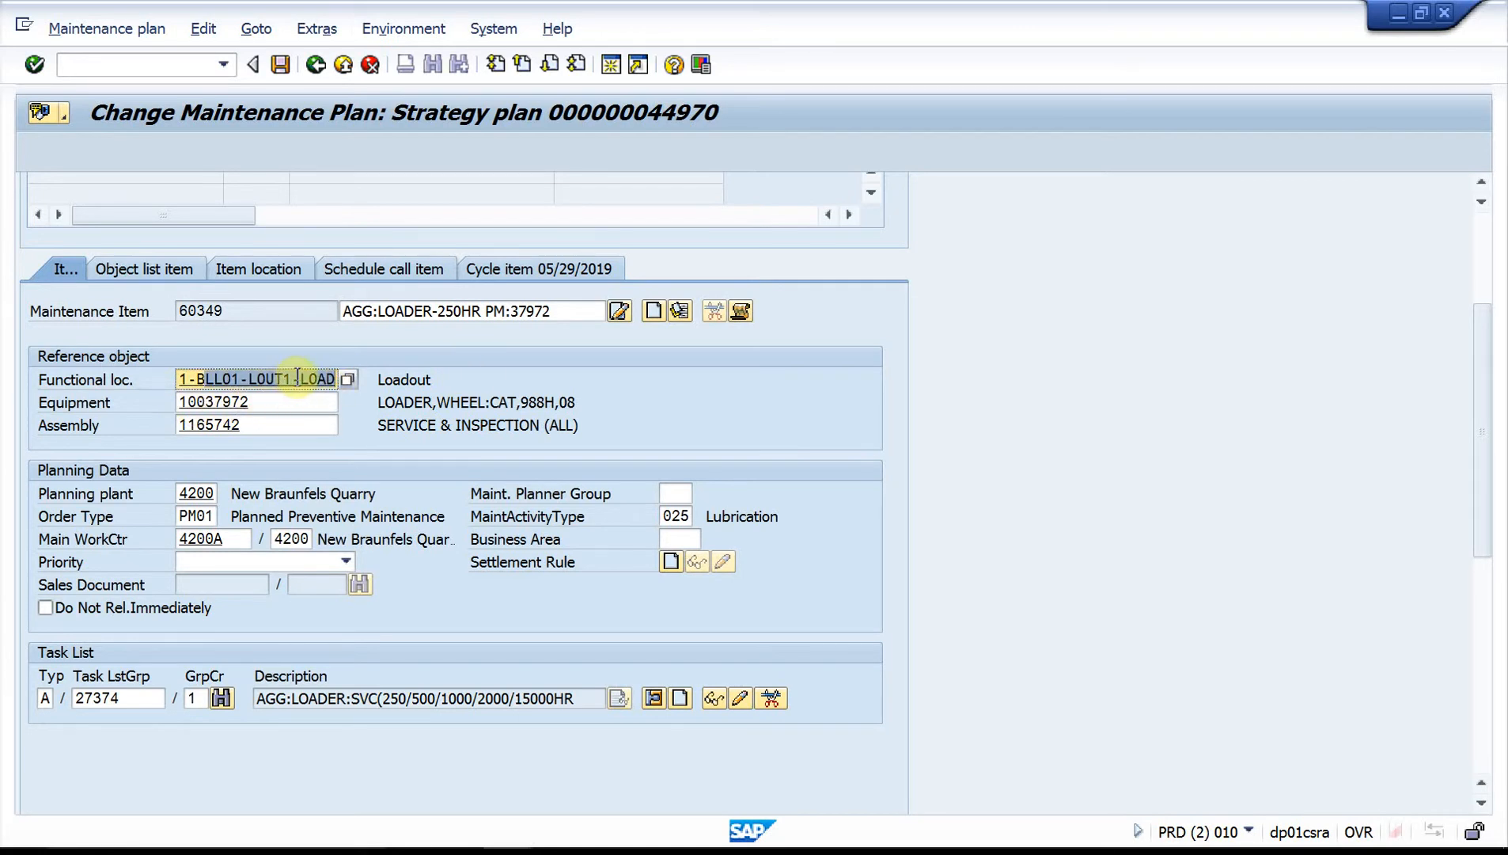
{"action": "left_click", "coordinate": [184, 379]}
{"action": "key", "text": "Left"}
{"action": "key", "text": "Left"}
{"action": "key", "text": "Left"}
{"action": "key", "text": "Left"}
{"action": "key", "text": "Left"}
{"action": "key", "text": "Left"}
{"action": "key", "text": "Left"}
{"action": "key", "text": "Left"}
{"action": "key", "text": "Left"}
{"action": "key", "text": "Left"}
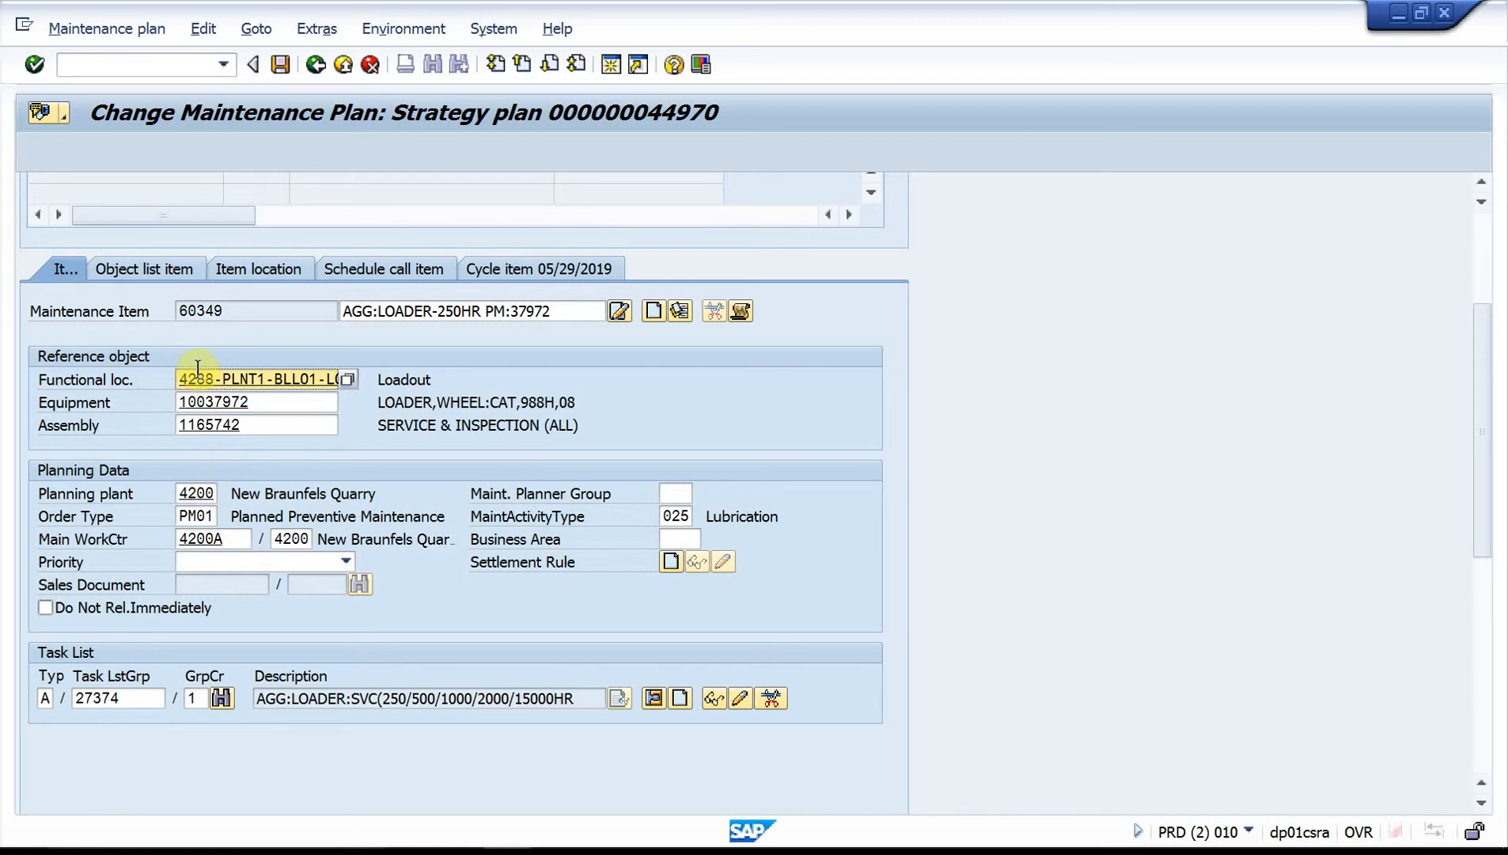
{"action": "type", "text": "00"}
Set the maintenance item's planning plant to 4288 and its main work center to 4288A in plant 4288.
{"action": "left_click", "coordinate": [193, 494]}
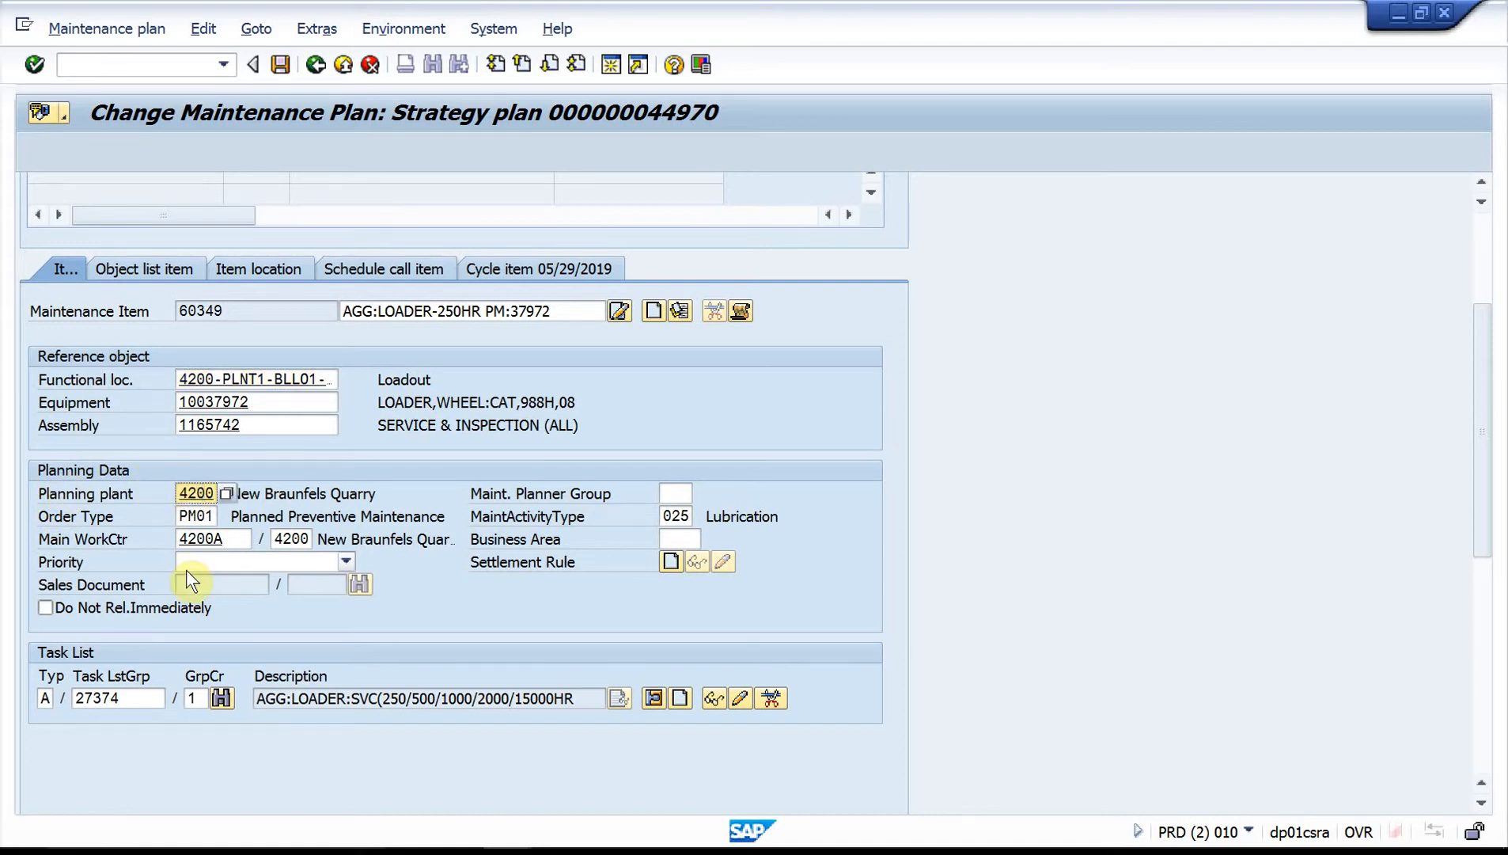
{"action": "left_click", "coordinate": [196, 539]}
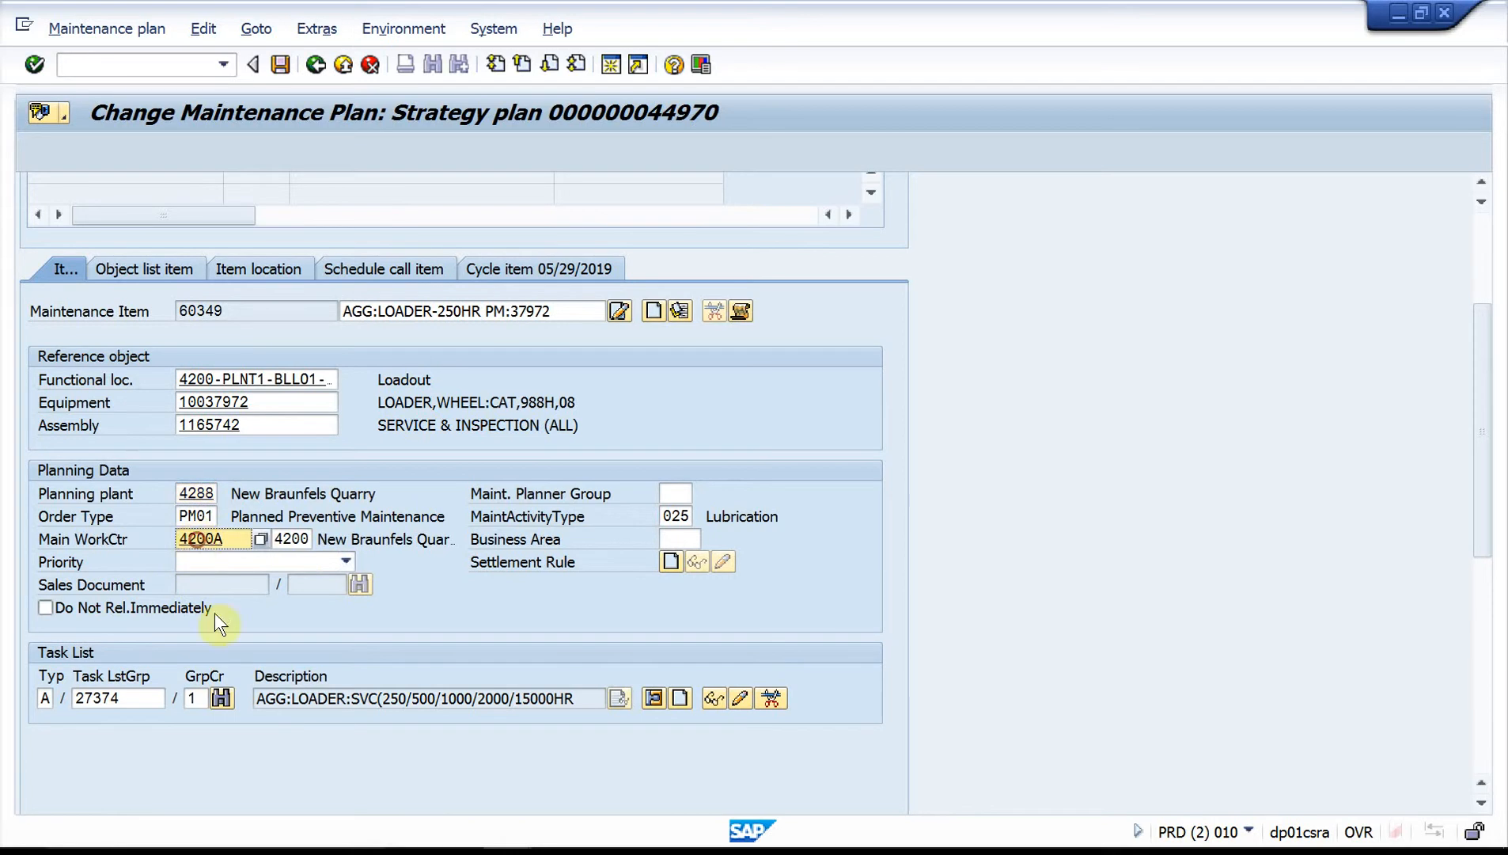
{"action": "type", "text": "88"}
{"action": "key", "text": "Tab"}
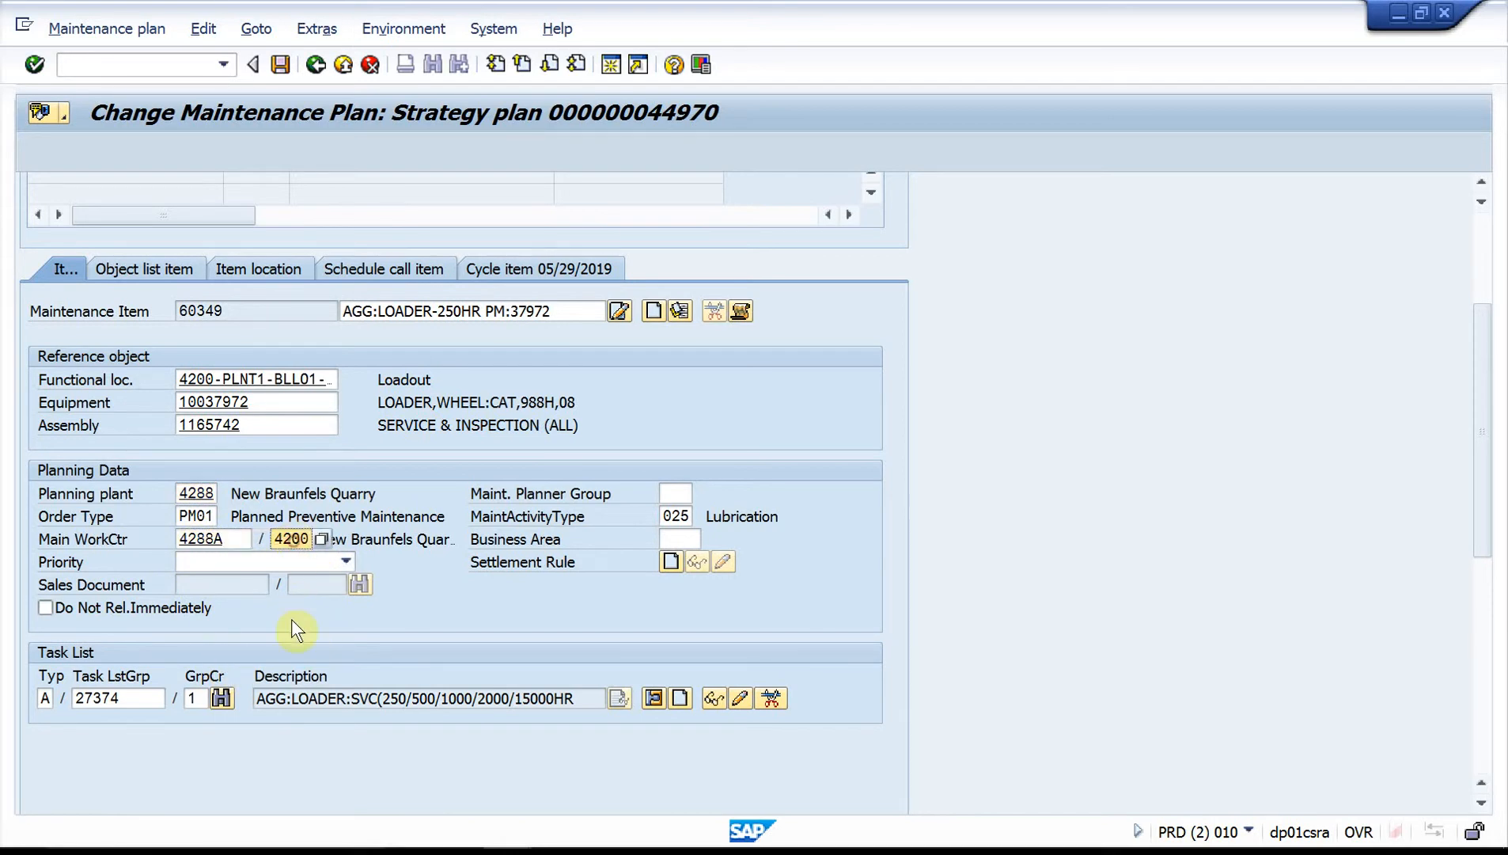
{"action": "type", "text": "88"}
{"action": "key", "text": "Return"}
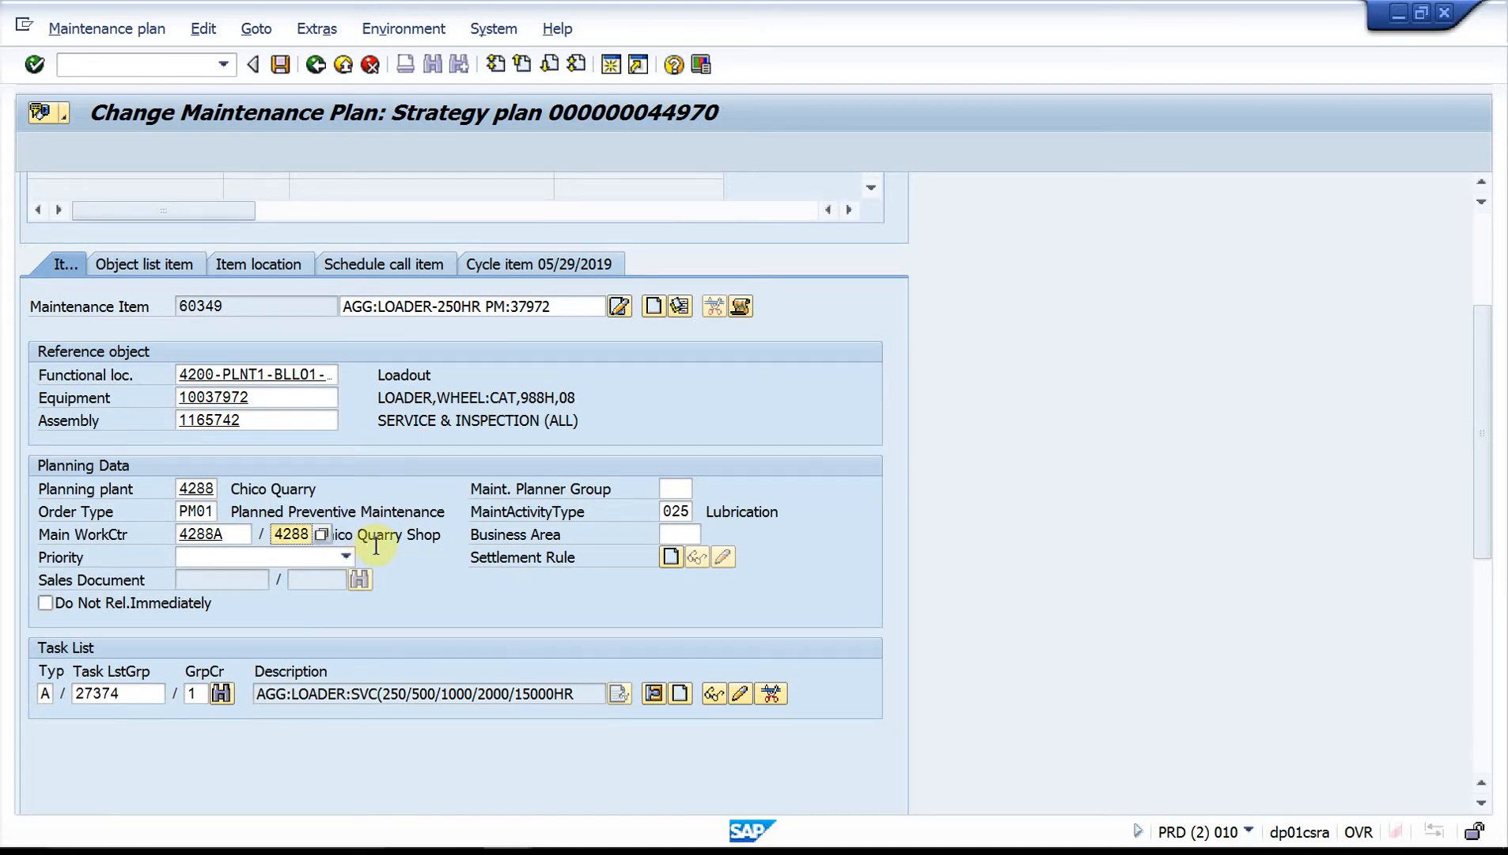
Leave the maintenance plan without saving the planning data changes.
{"action": "left_click", "coordinate": [529, 529]}
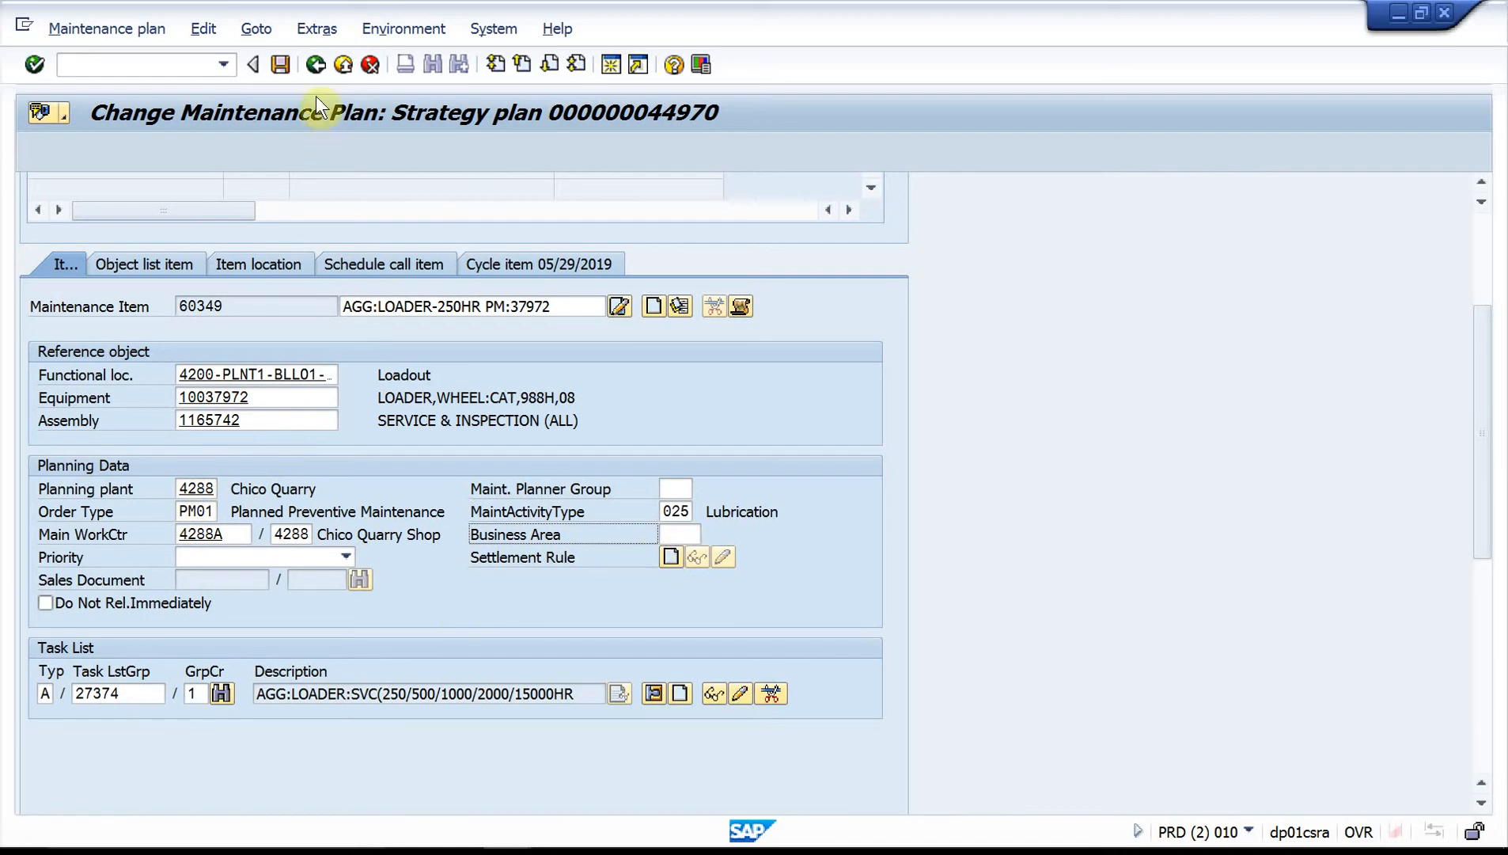
{"action": "left_click", "coordinate": [315, 64]}
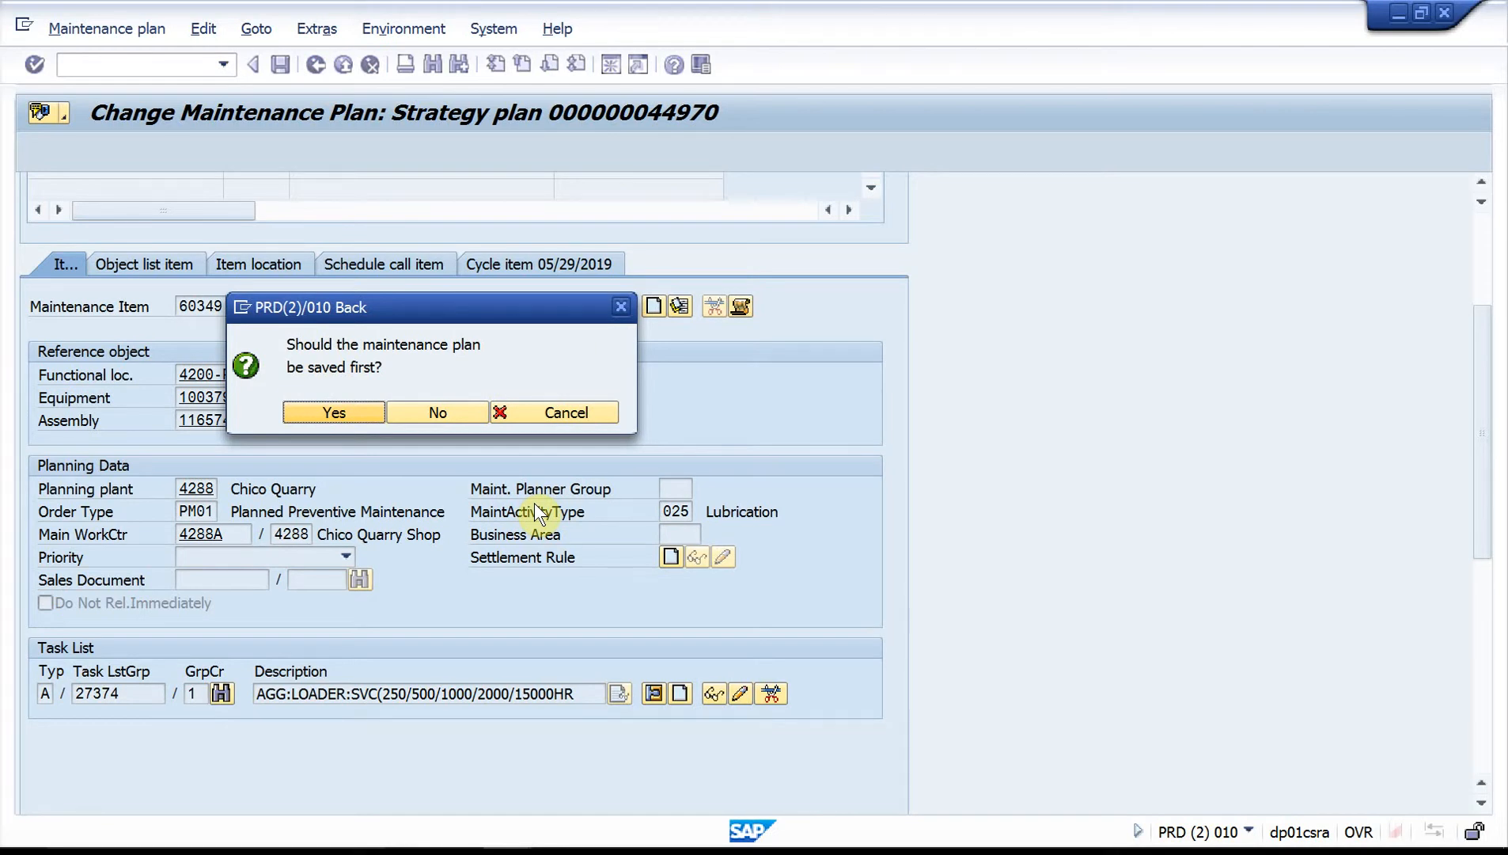
{"action": "left_click", "coordinate": [442, 410]}
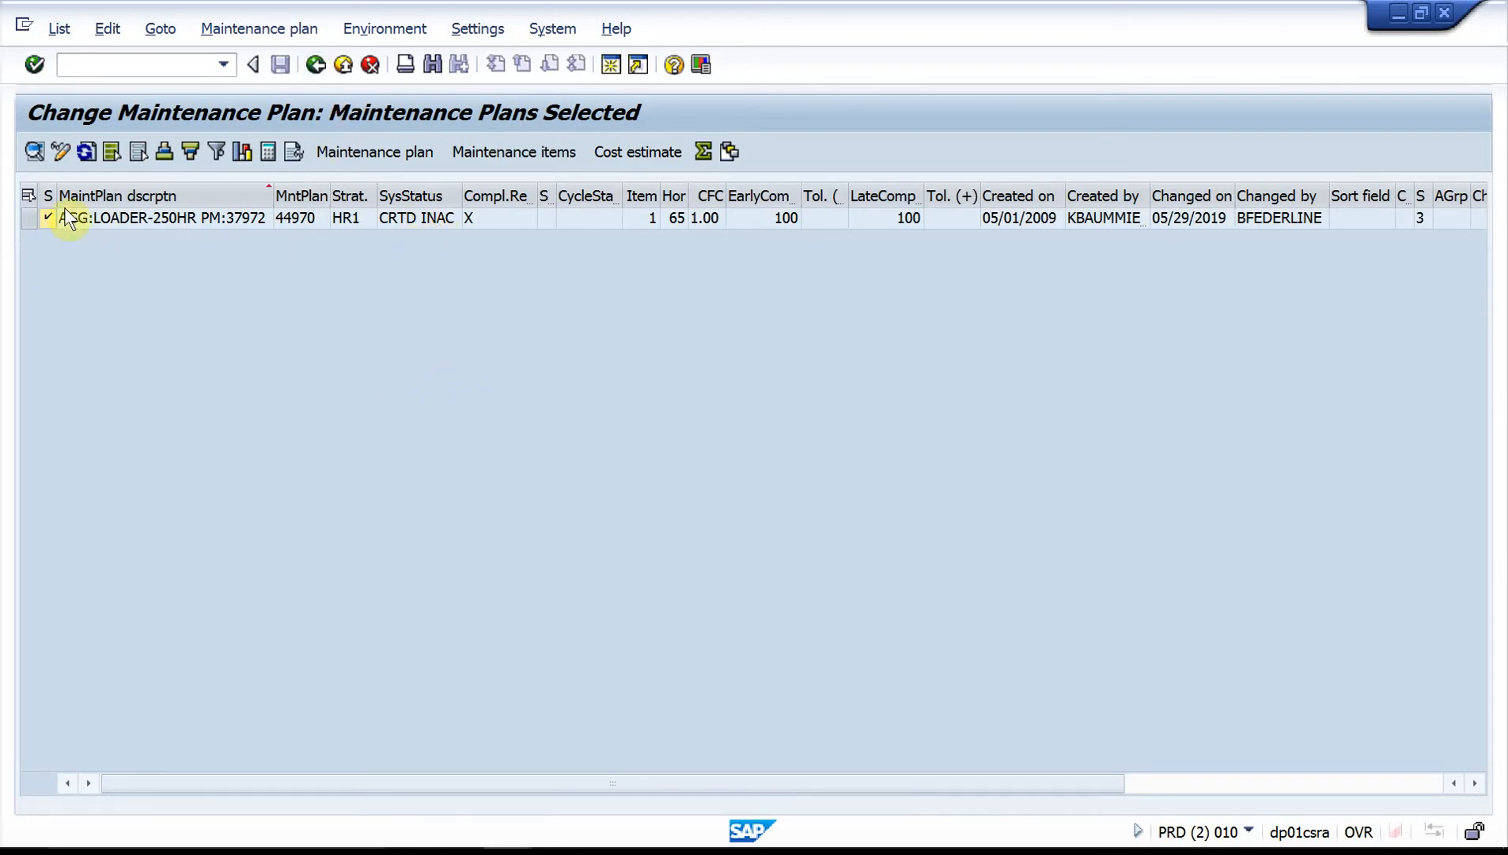
Open the AGG:LOADER-250HR PM:37972 maintenance plan and look up the function that activates it.
{"action": "left_click", "coordinate": [29, 217]}
{"action": "left_click", "coordinate": [335, 151]}
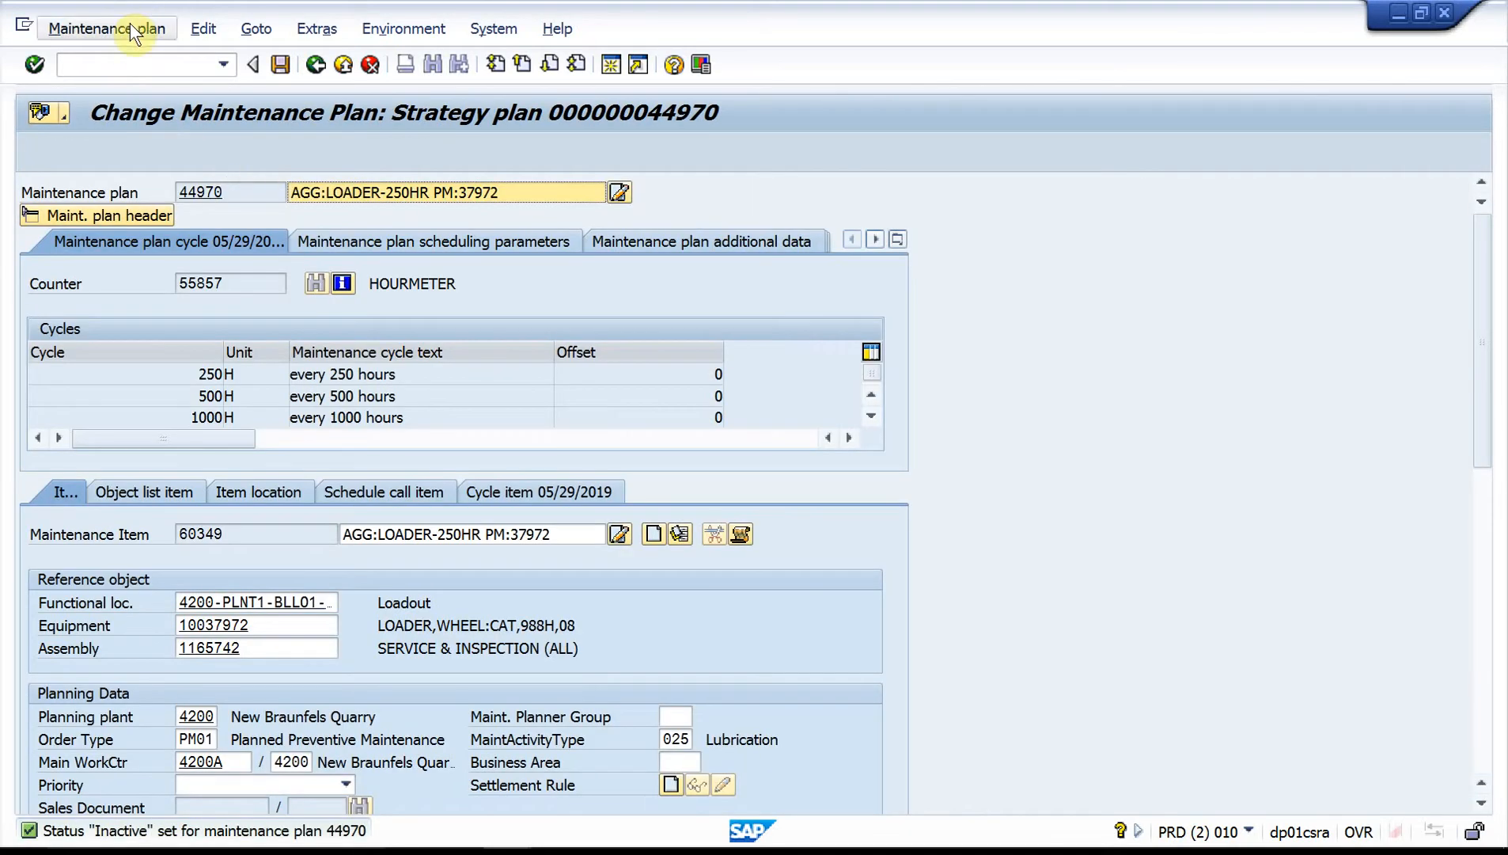
{"action": "left_click", "coordinate": [131, 23]}
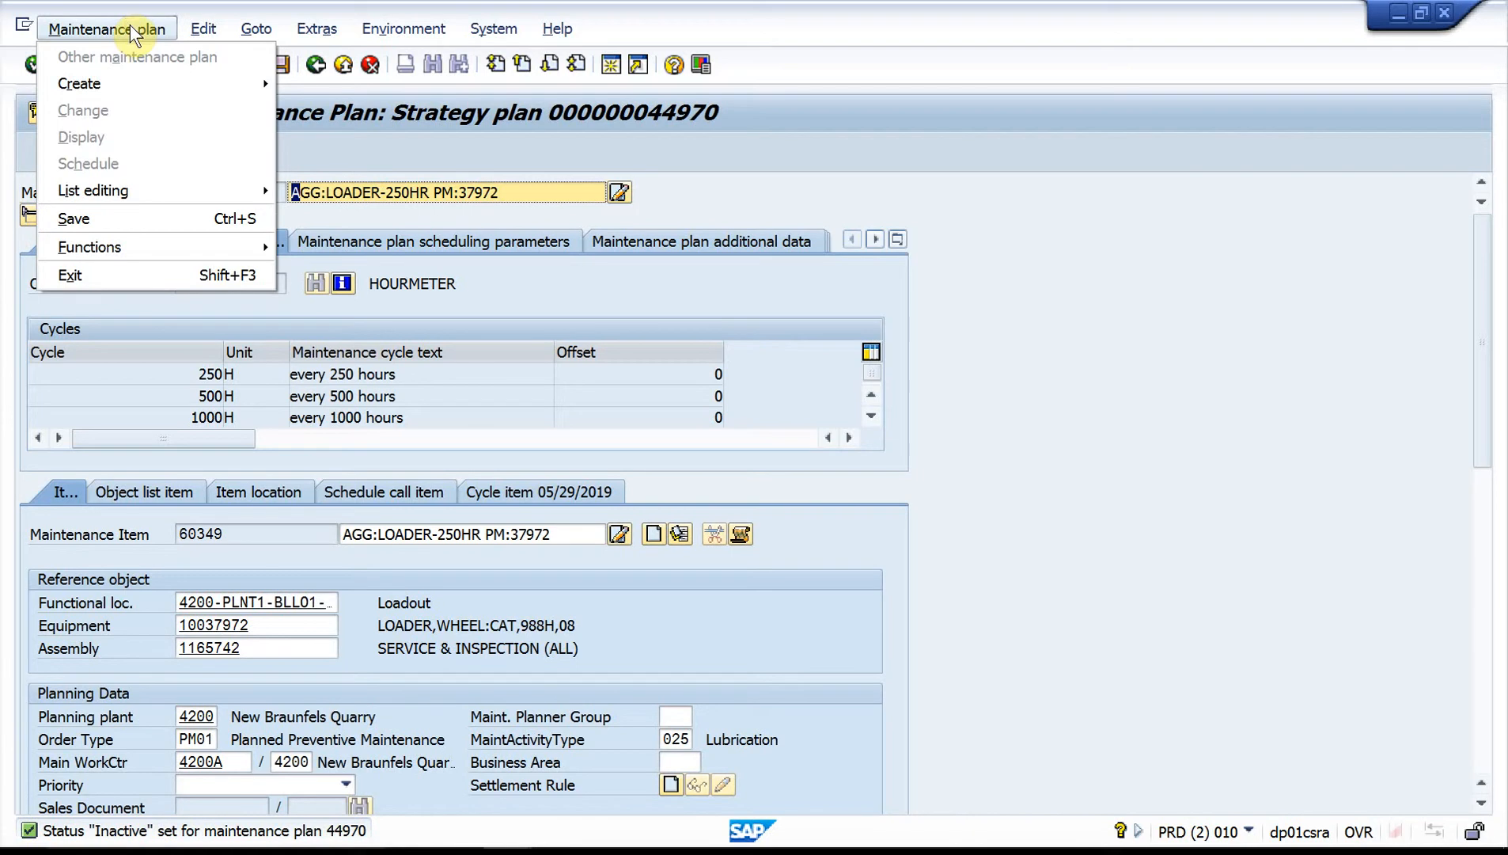
{"action": "mouse_move", "coordinate": [131, 250]}
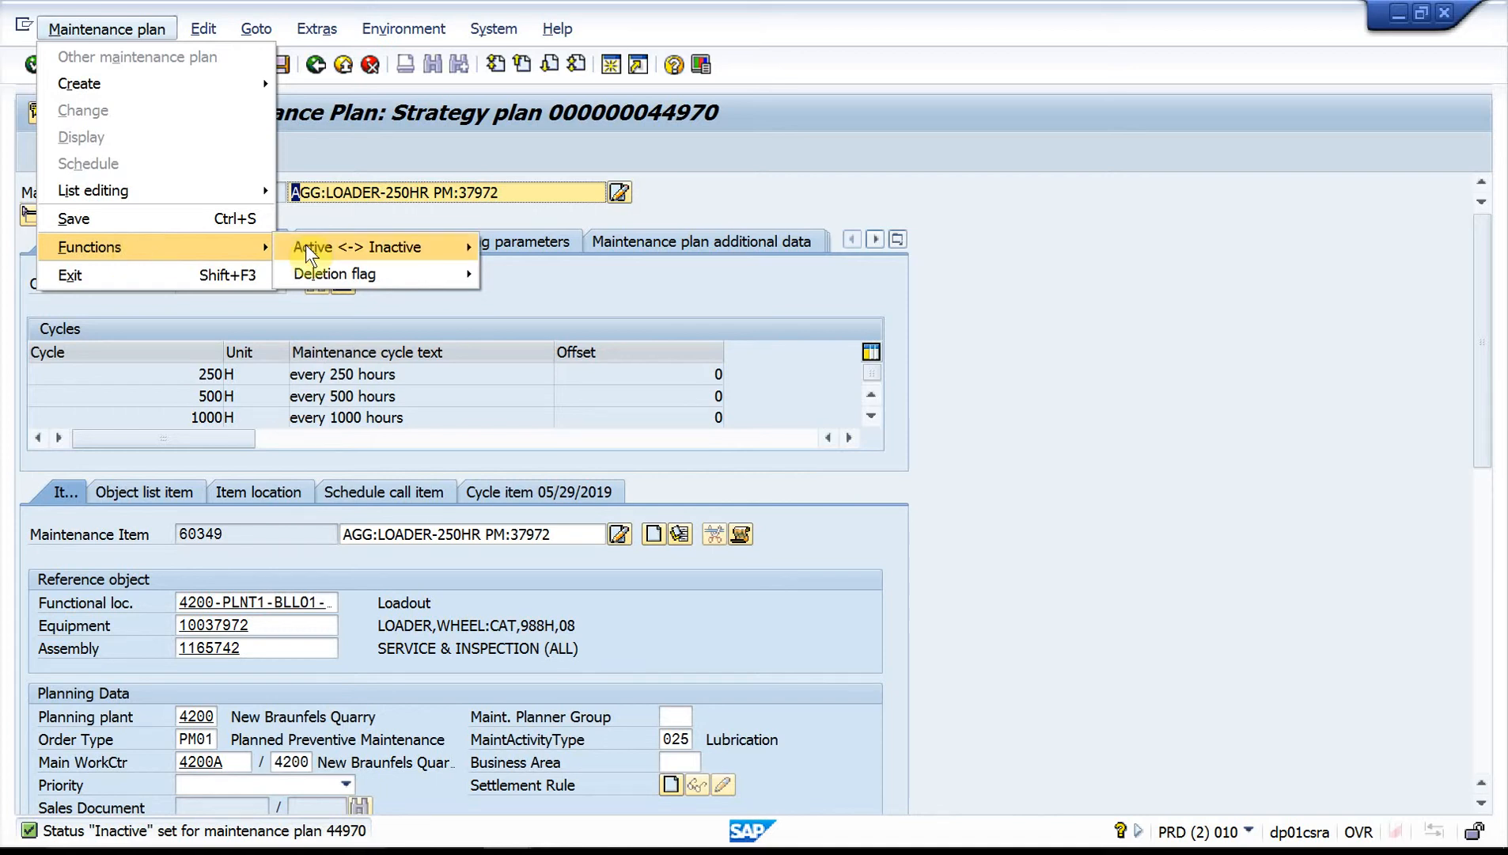
{"action": "mouse_move", "coordinate": [305, 245]}
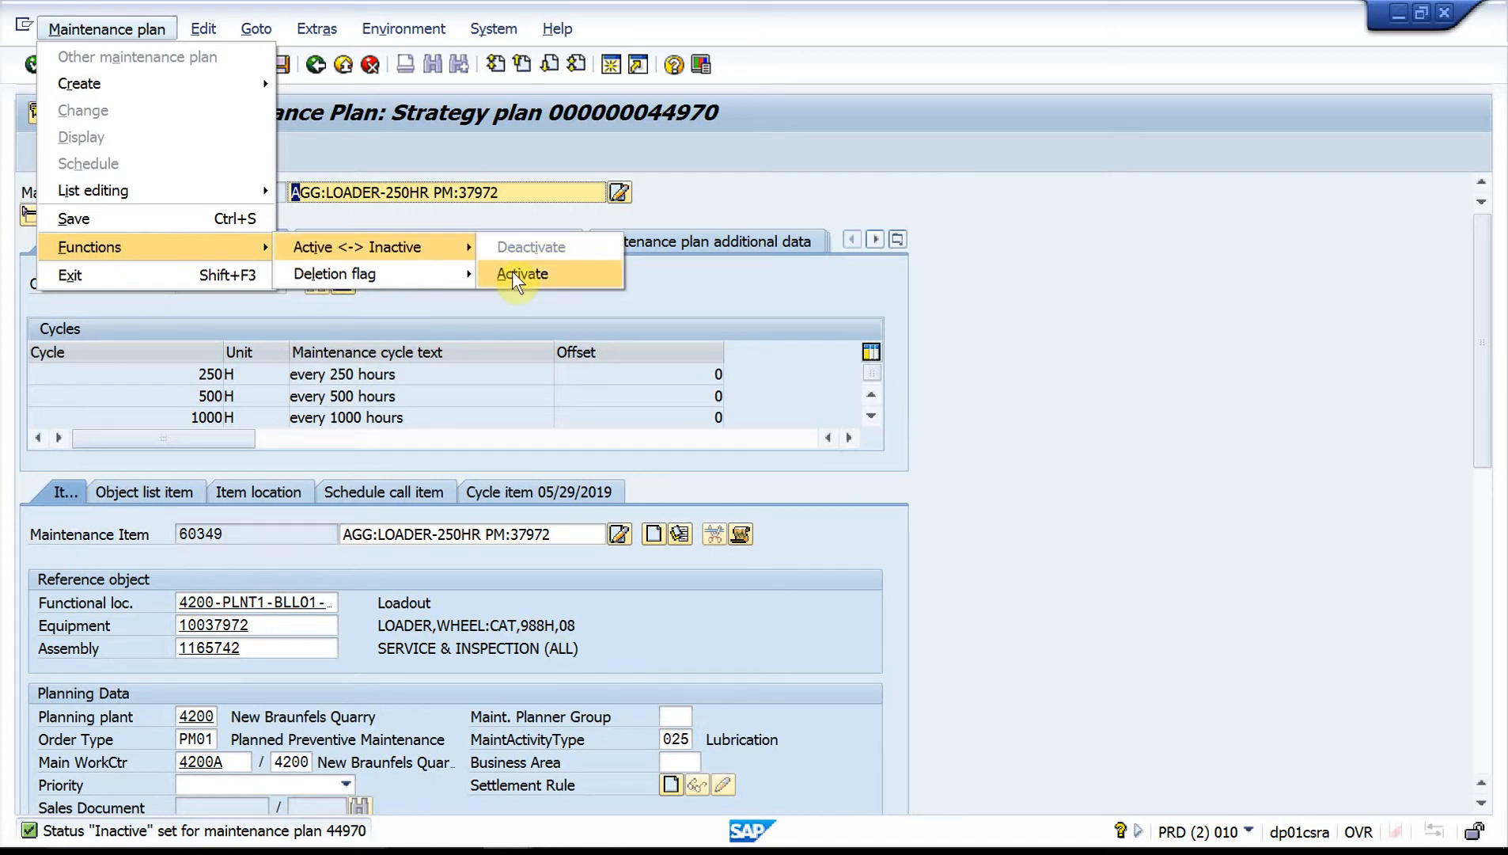
{"action": "mouse_move", "coordinate": [82, 248]}
{"action": "left_click", "coordinate": [1026, 303]}
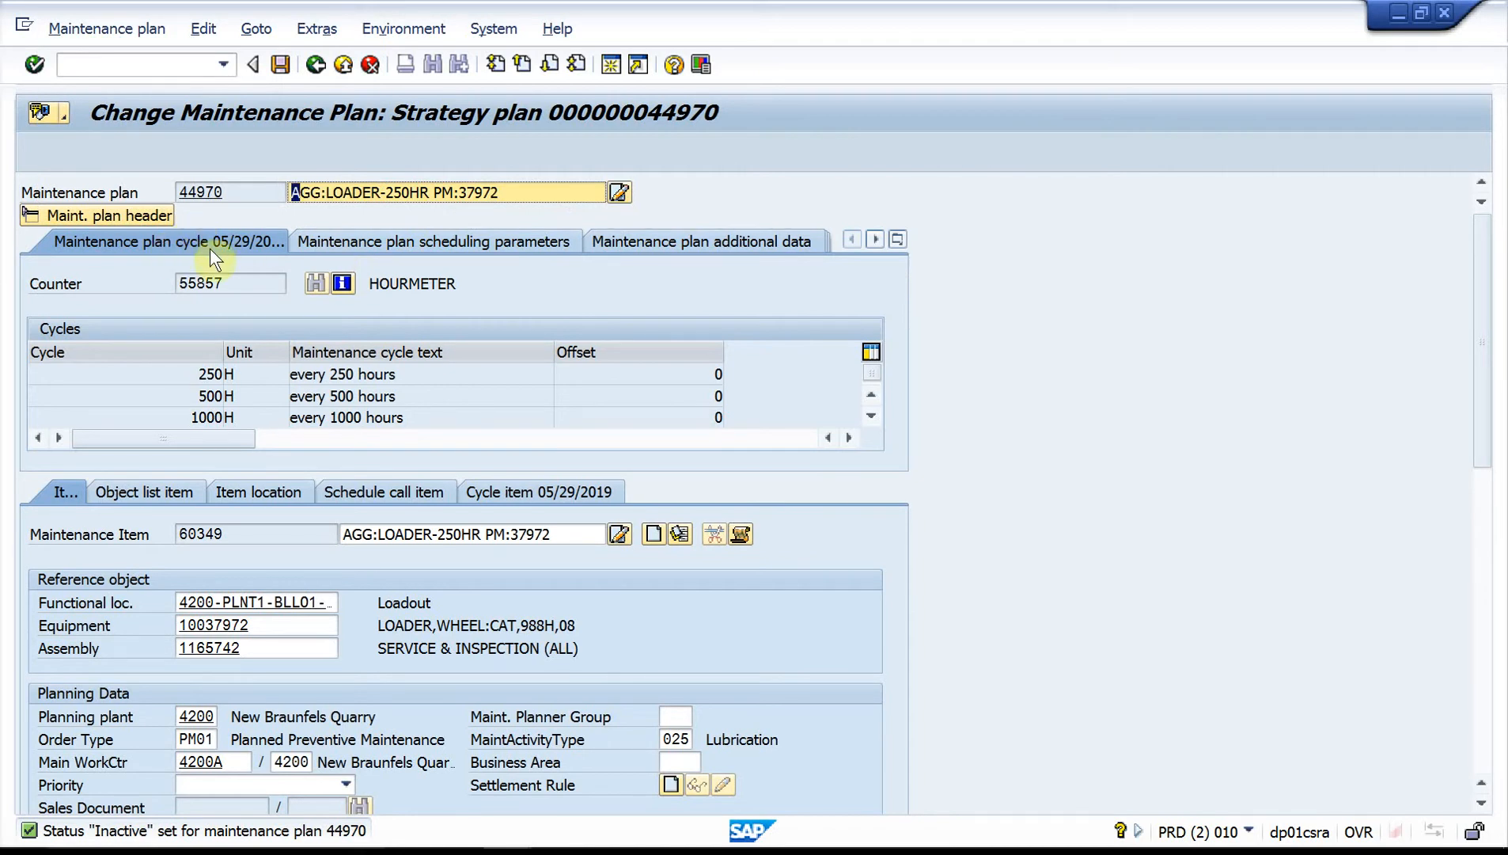
Leave the maintenance plan without saving and return to the wheel loader's equipment record.
{"action": "left_click", "coordinate": [315, 63]}
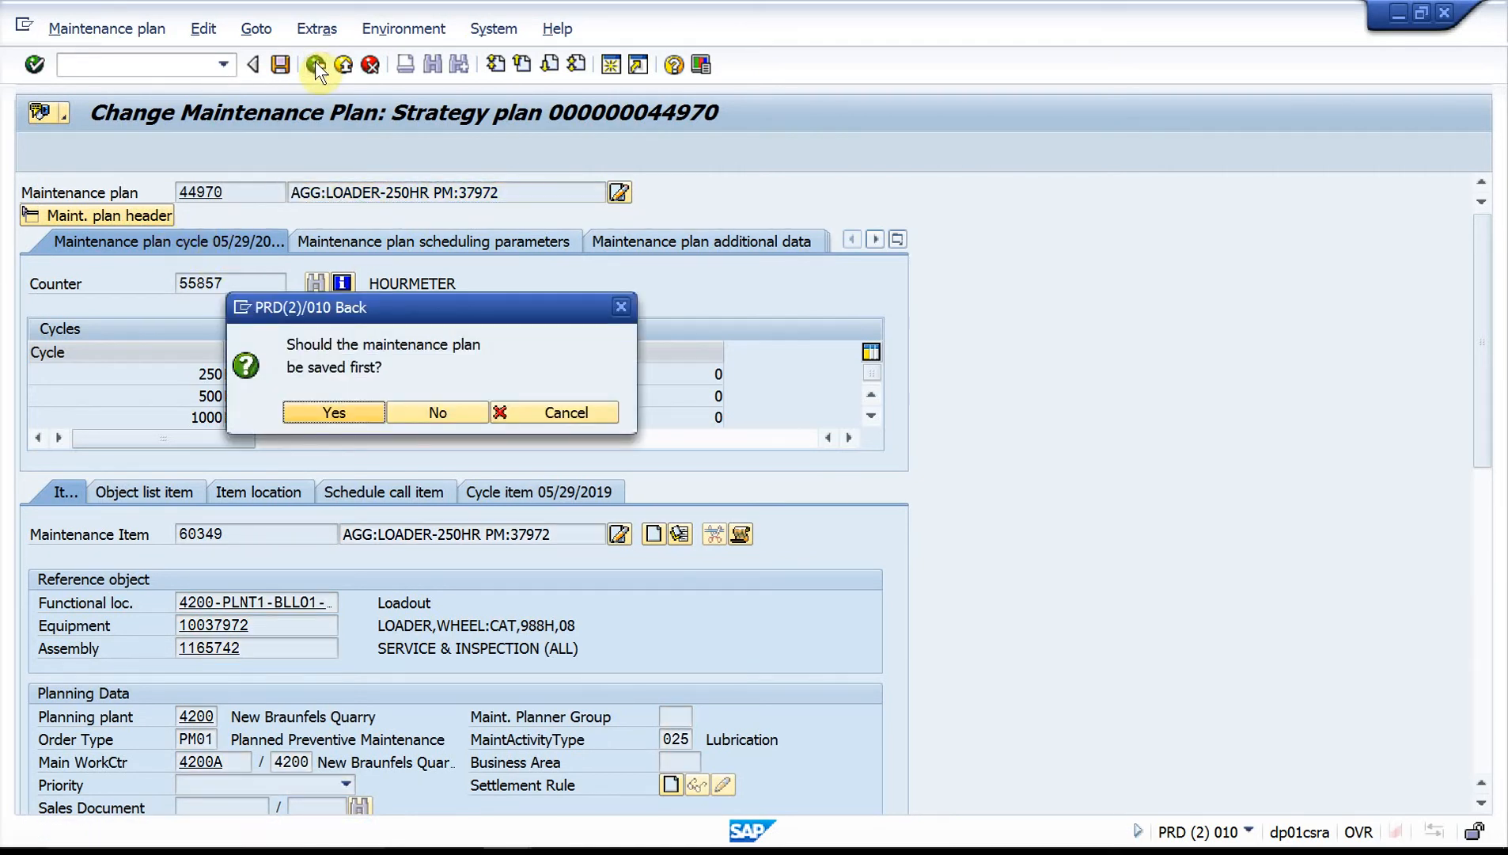
{"action": "left_click", "coordinate": [456, 402]}
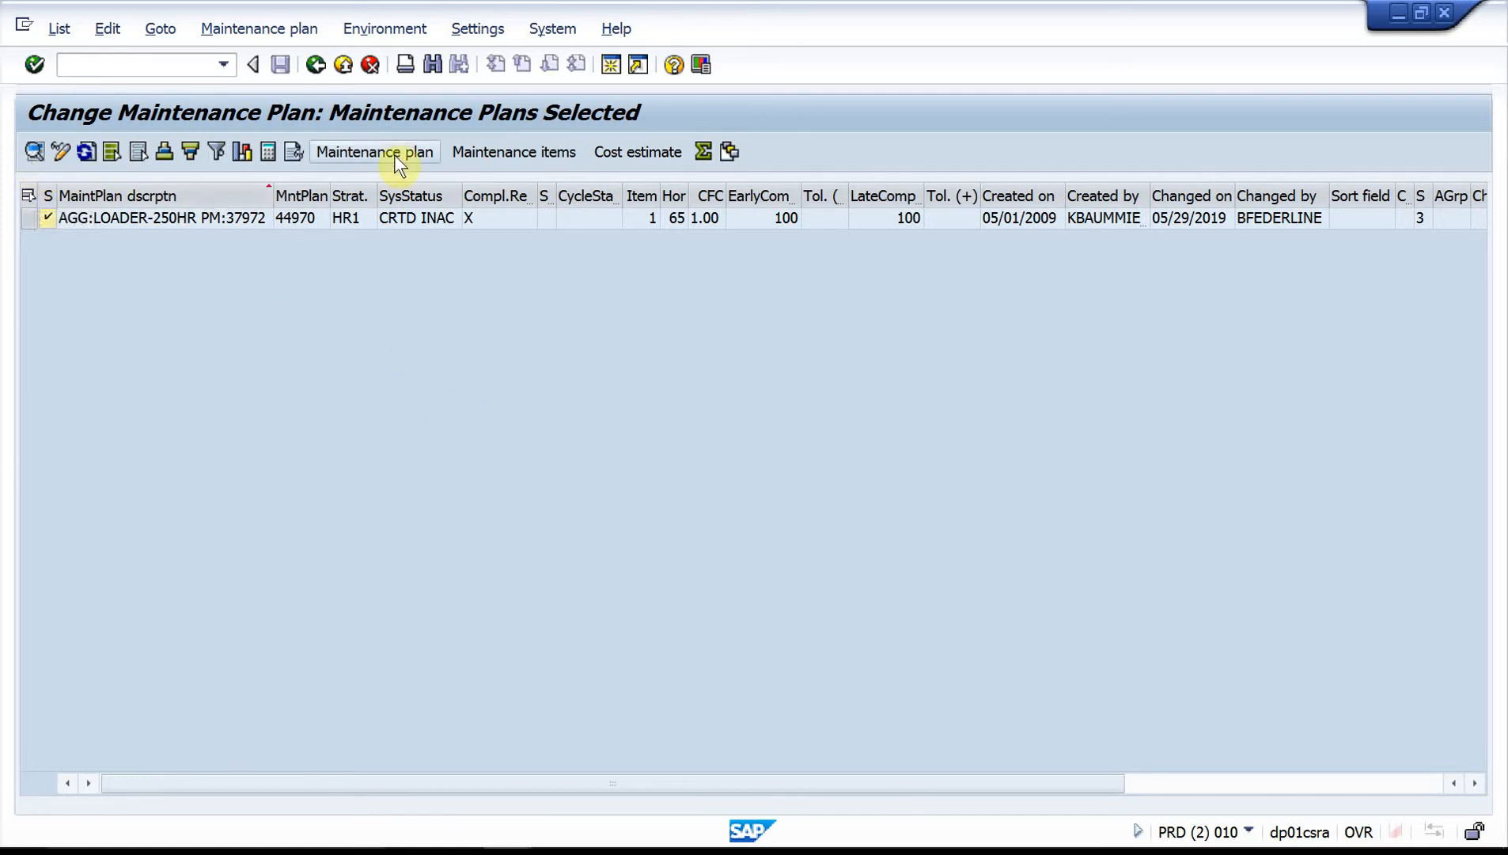
{"action": "left_click", "coordinate": [315, 63]}
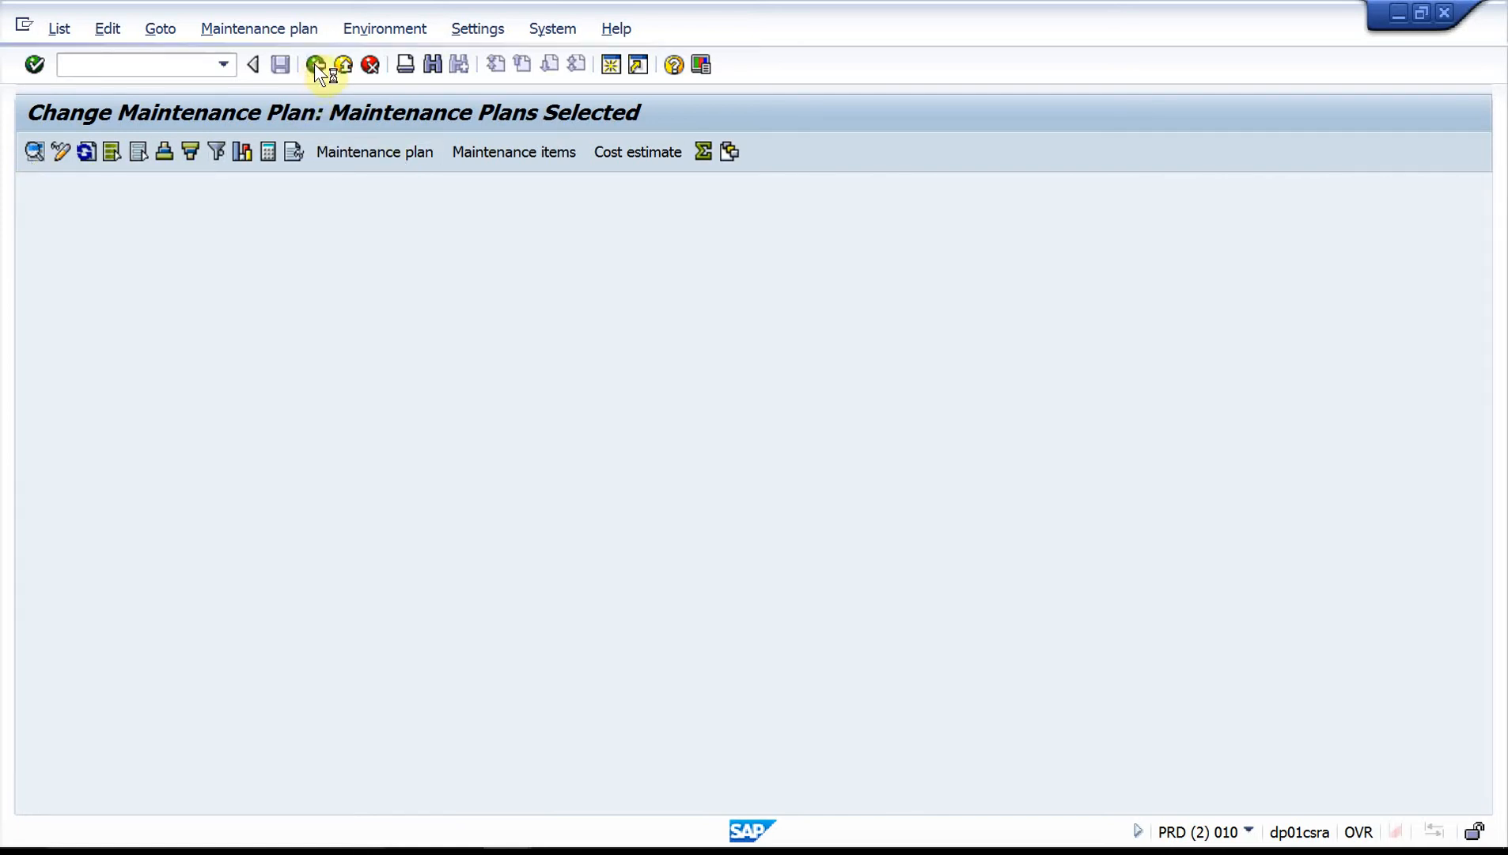
{"action": "left_click", "coordinate": [315, 63]}
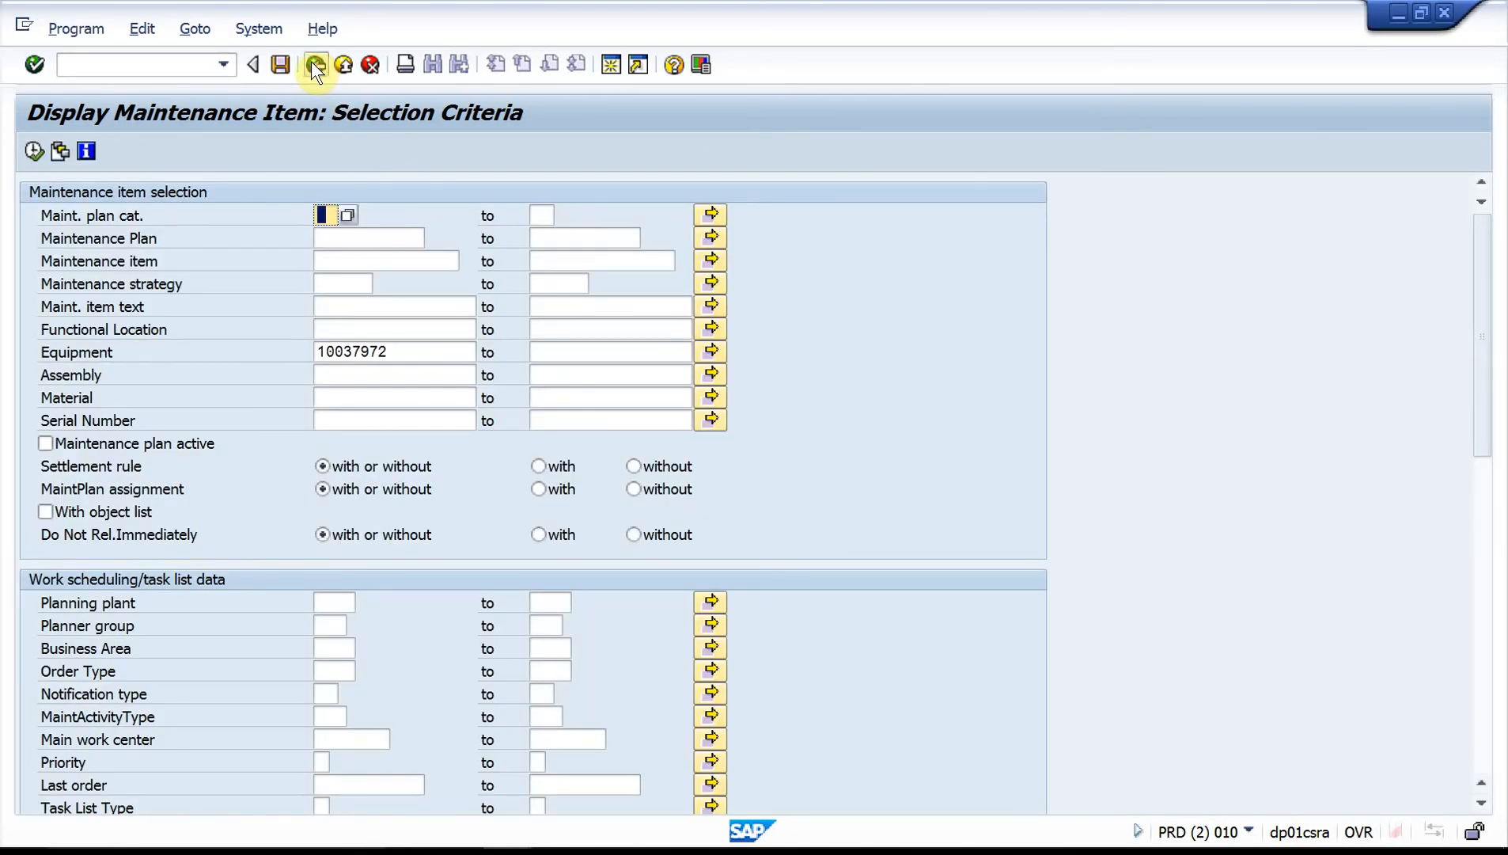
{"action": "left_click", "coordinate": [314, 62]}
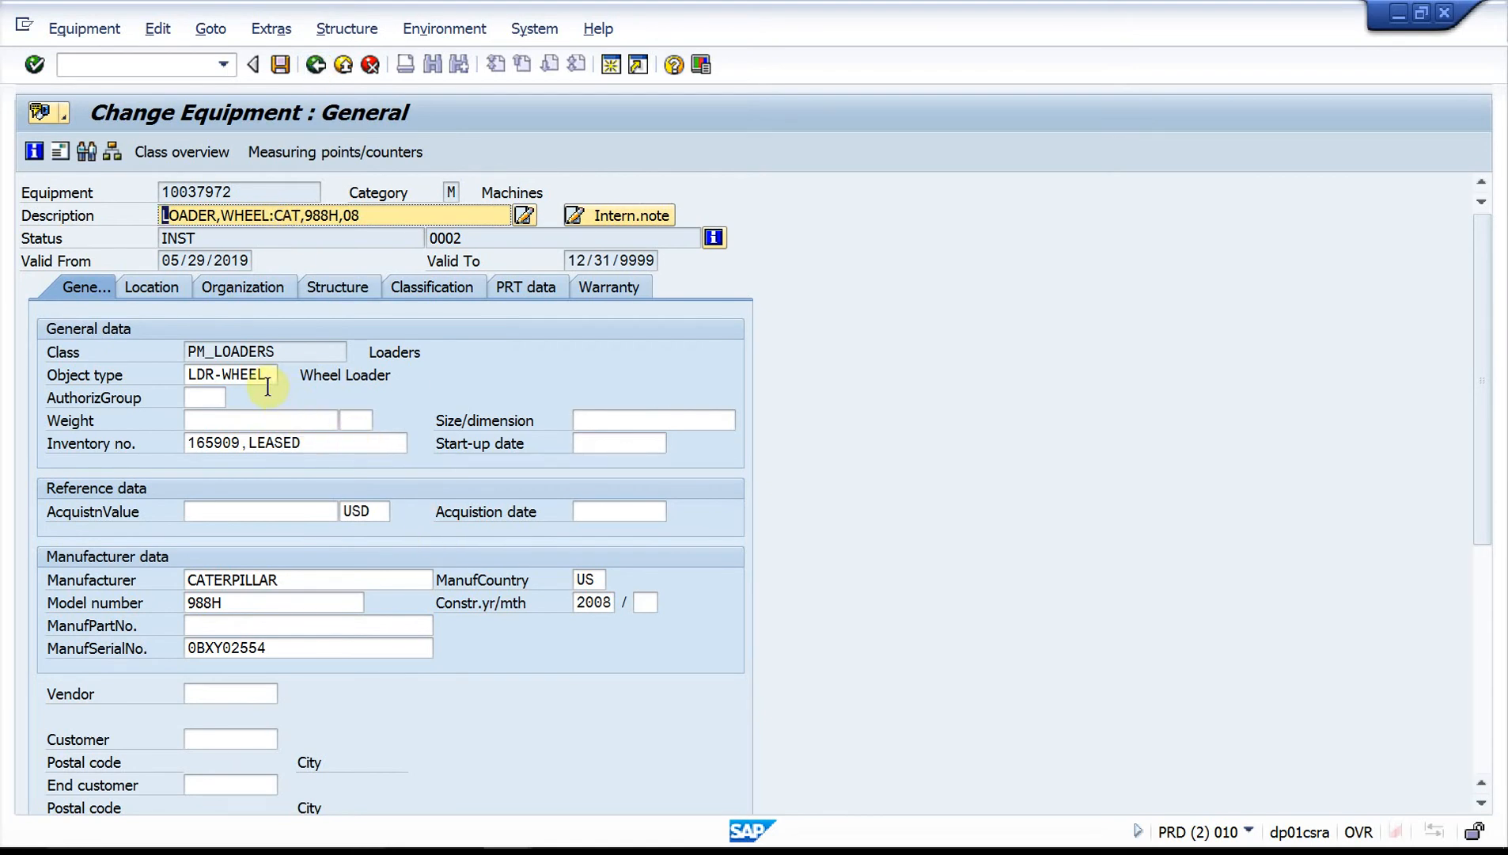
Try dismantling the wheel loader from functional location 4288-PLNT1-STOC1 with data transfer, and discard the dismantling.
{"action": "left_click", "coordinate": [368, 28]}
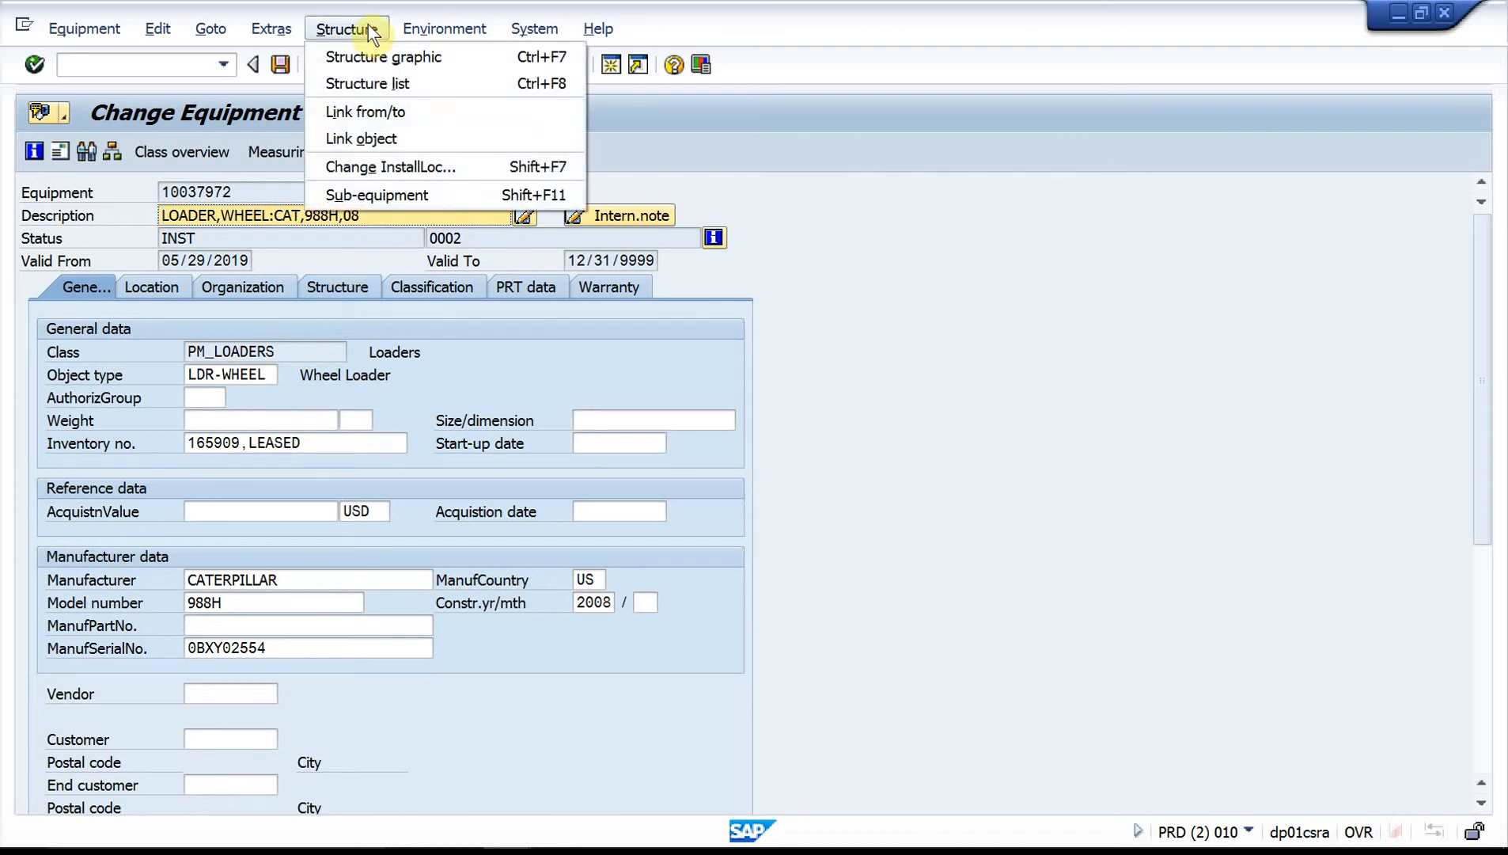
{"action": "left_click", "coordinate": [385, 167]}
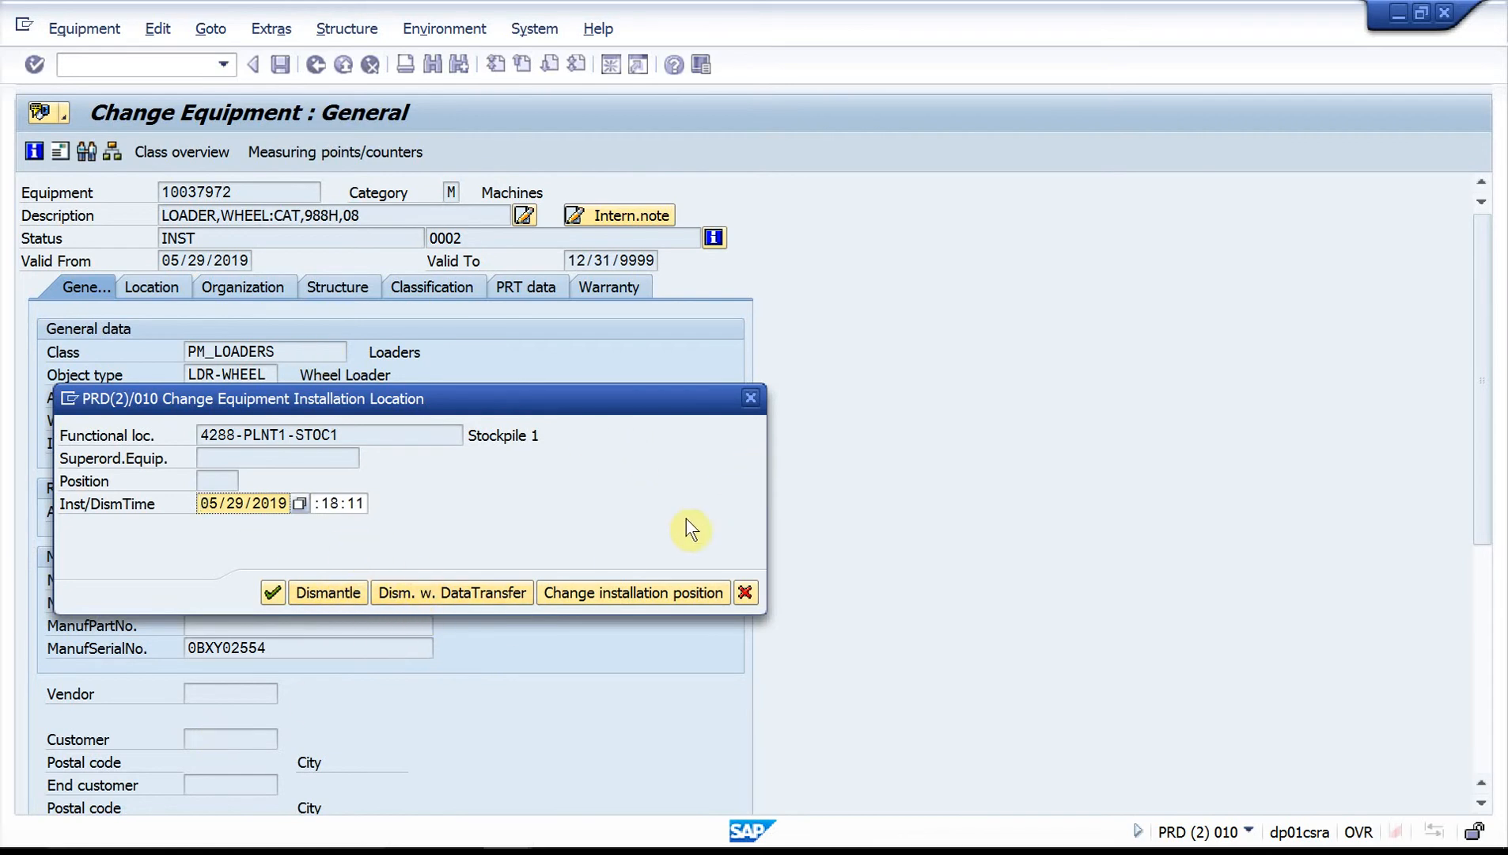
{"action": "left_click", "coordinate": [474, 594]}
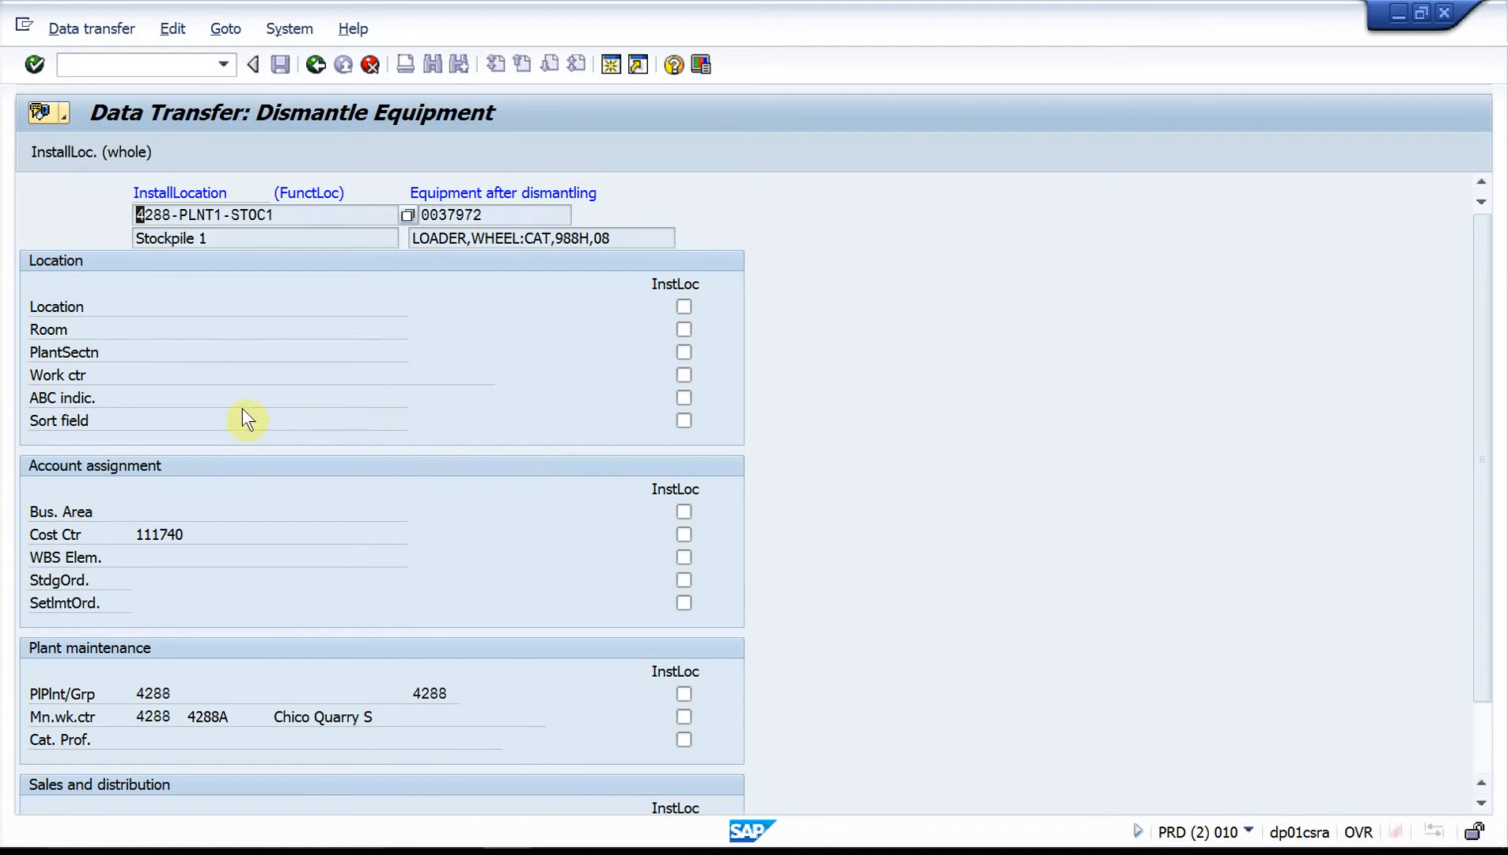
{"action": "left_click", "coordinate": [313, 63]}
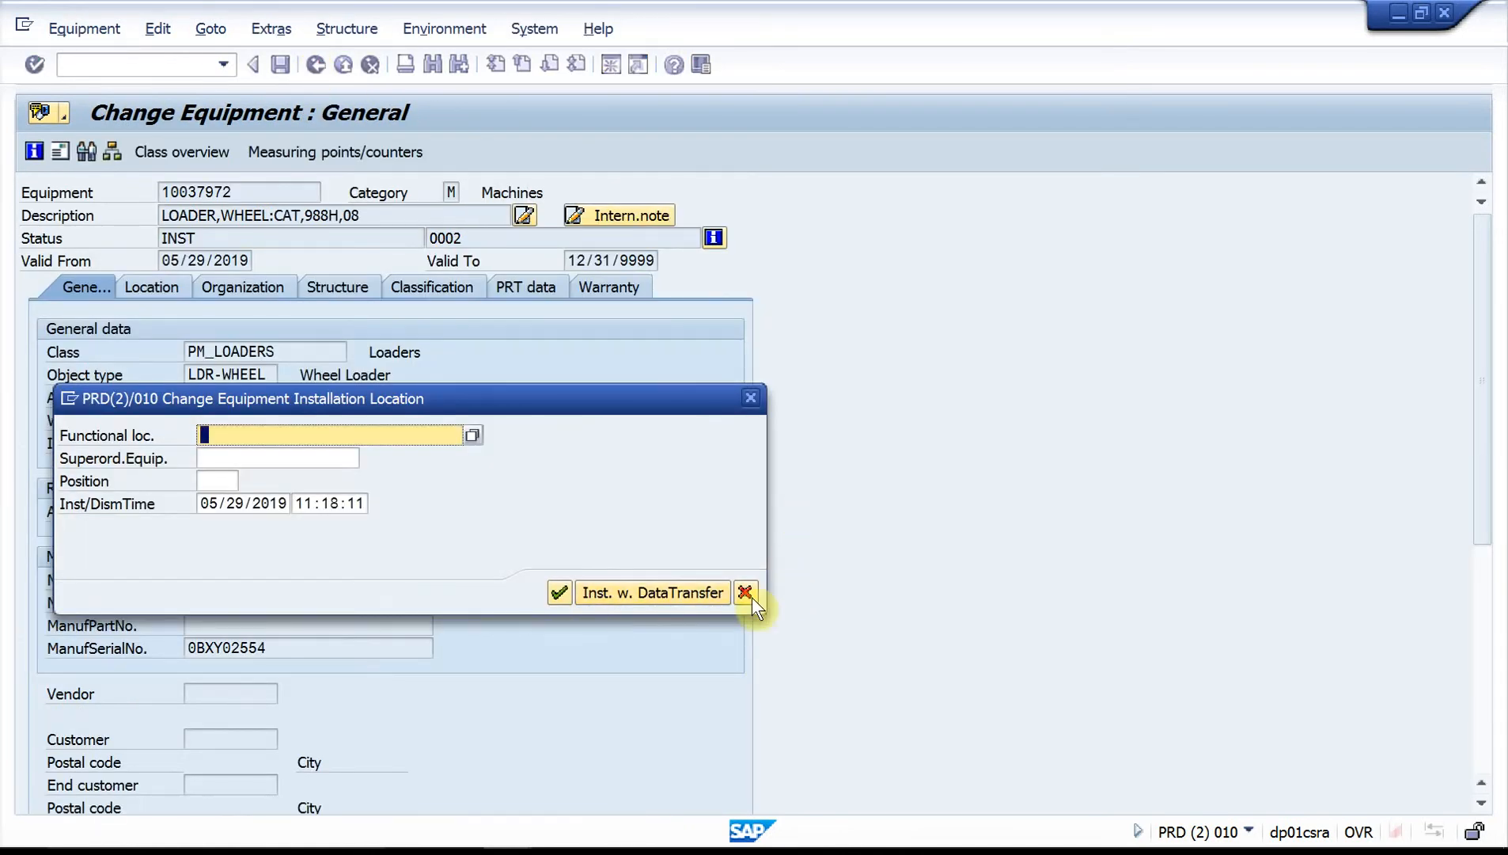
{"action": "left_click", "coordinate": [747, 592]}
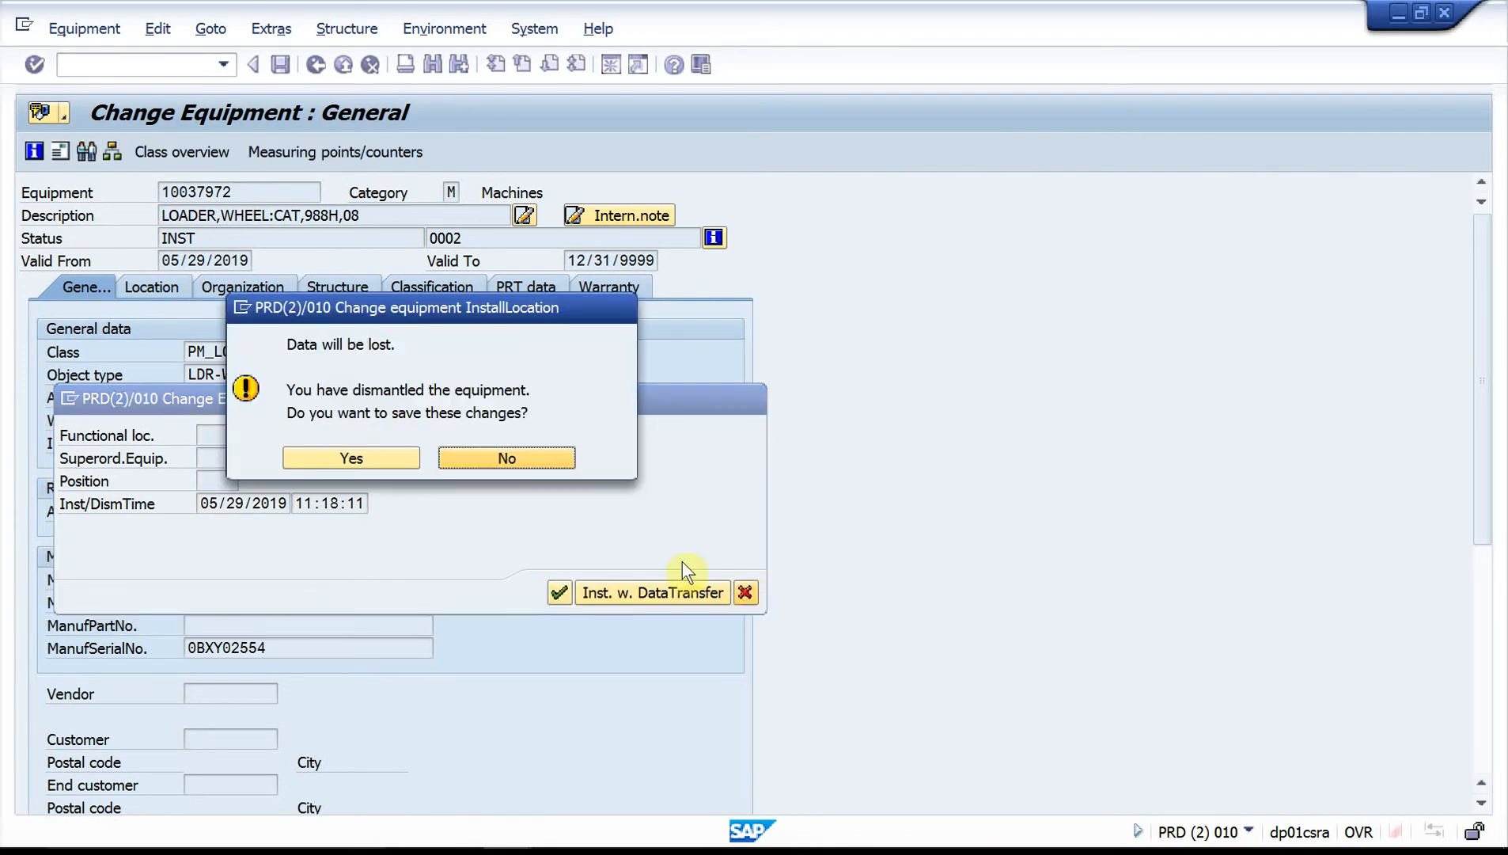
{"action": "left_click", "coordinate": [487, 447]}
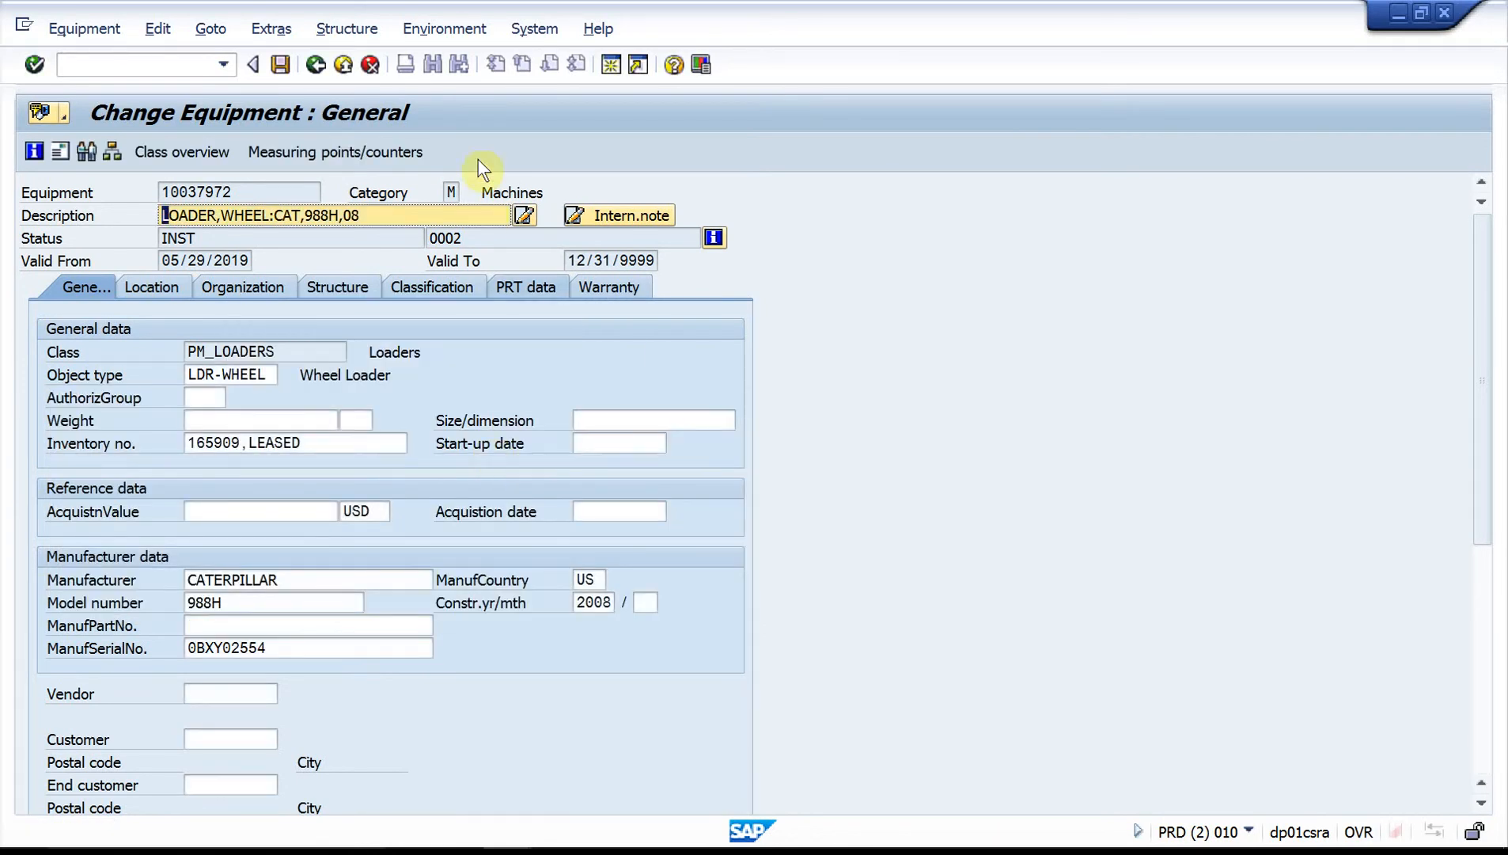
Review the wheel loader's installation location details and close them without making a change.
{"action": "left_click", "coordinate": [464, 28]}
{"action": "mouse_move", "coordinate": [368, 34]}
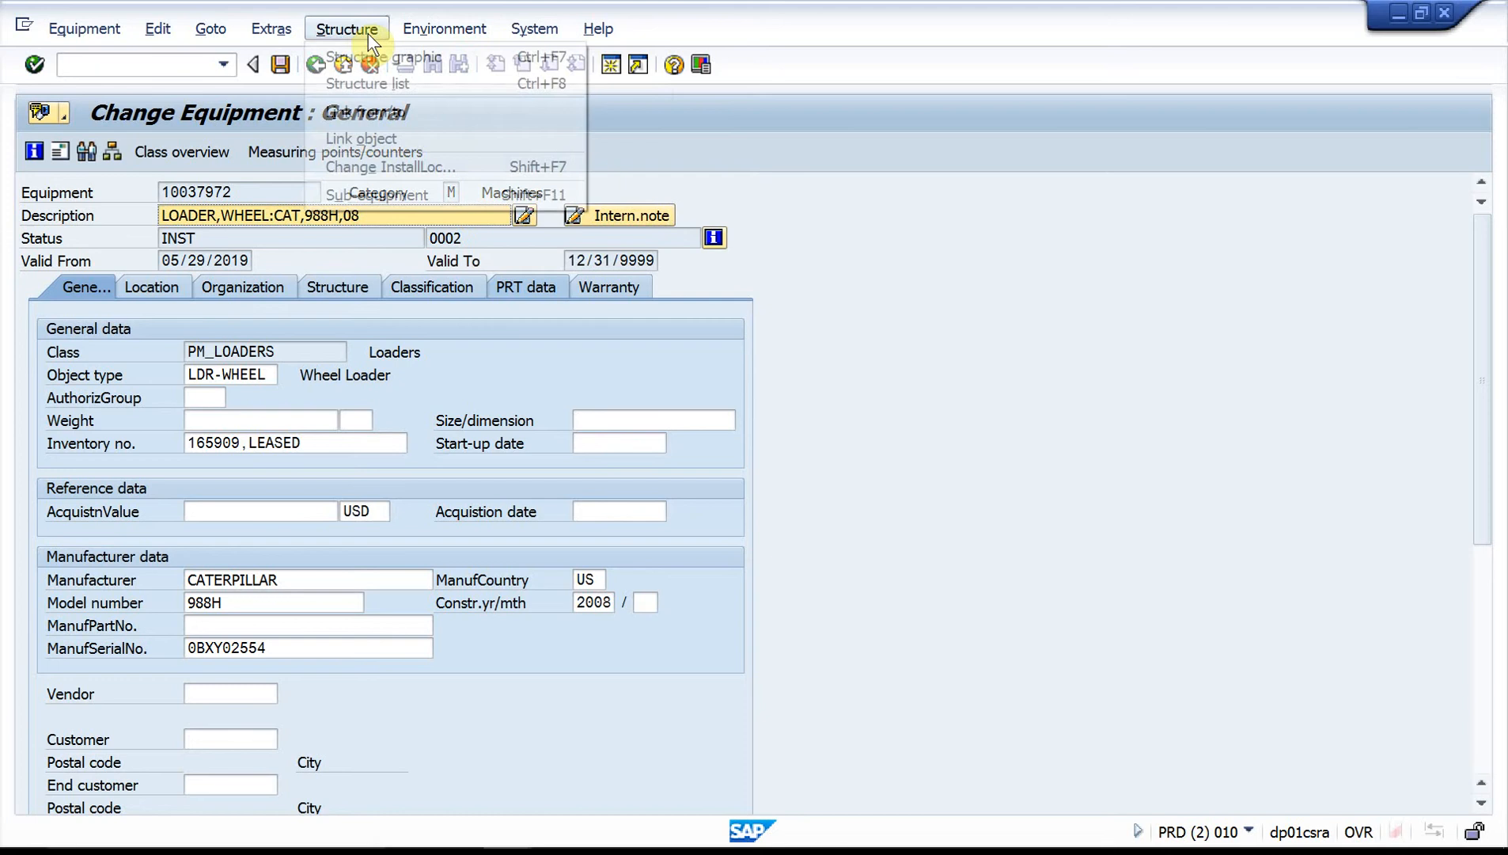
{"action": "left_click", "coordinate": [389, 166]}
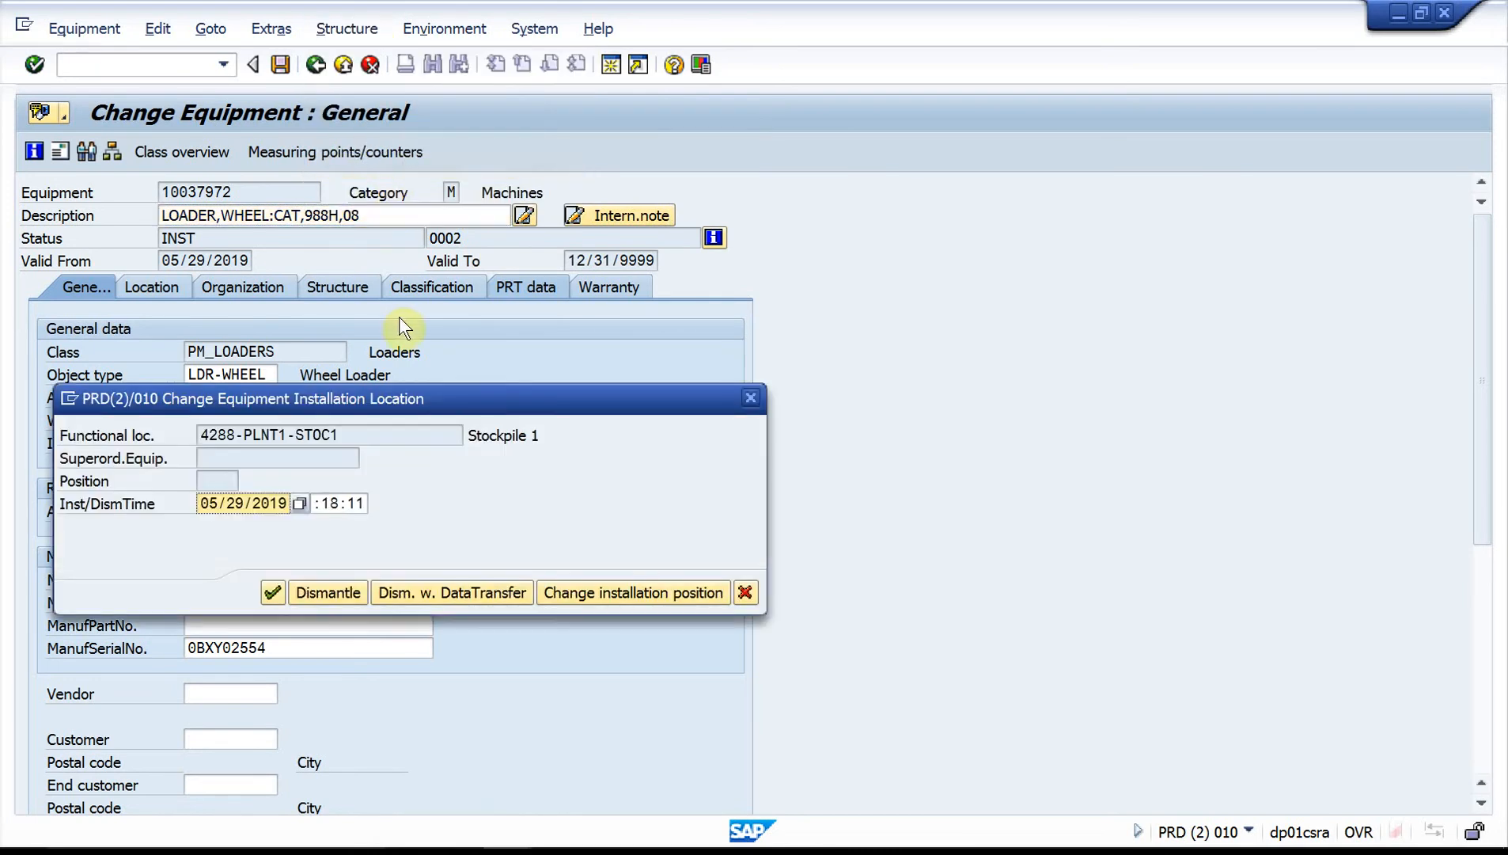
{"action": "left_click", "coordinate": [271, 592]}
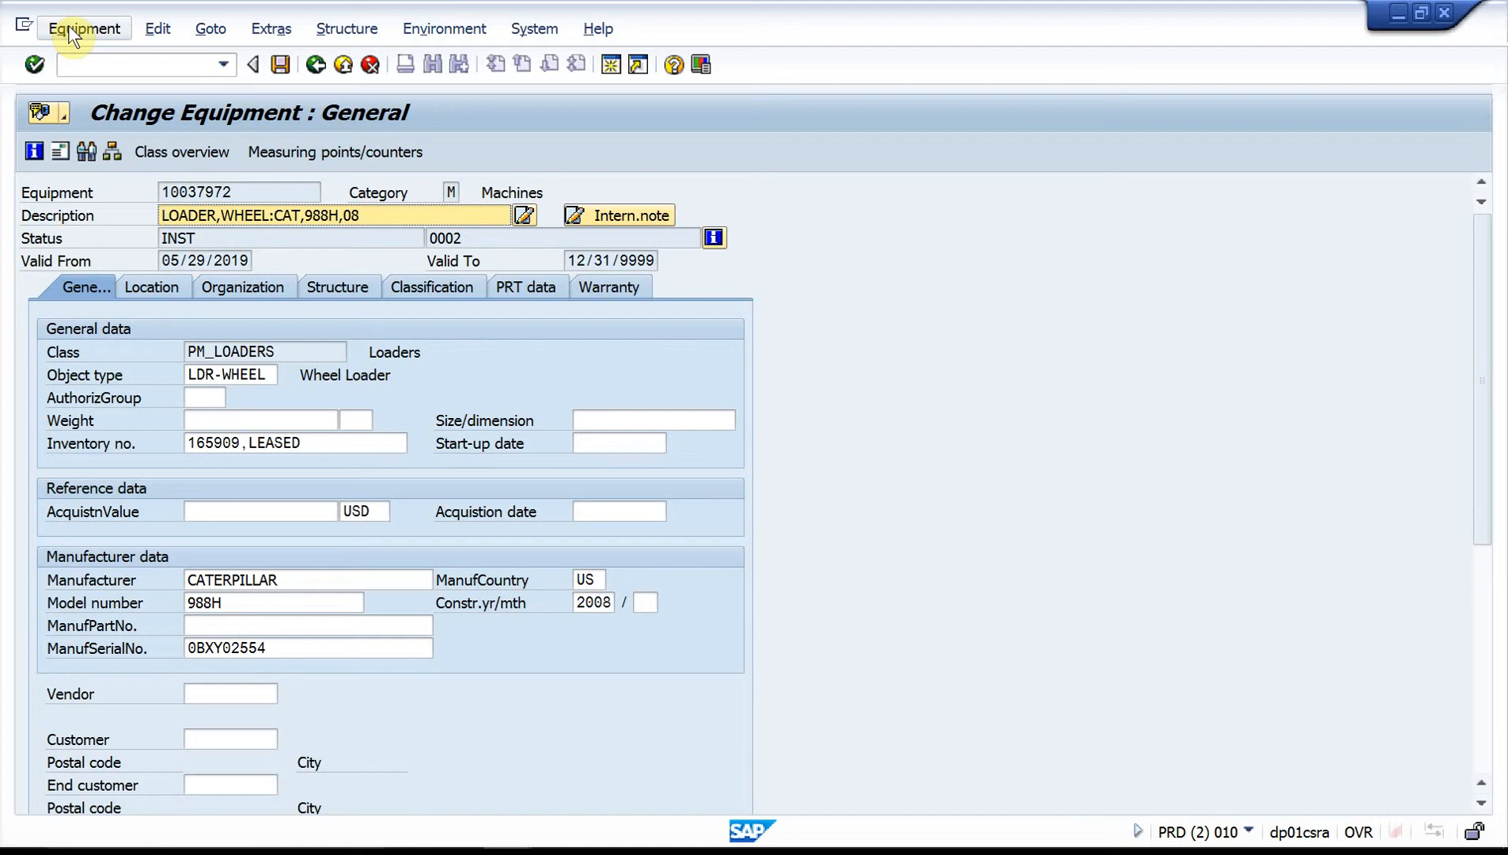
Dismantle the wheel loader from functional location 4288-PLNT1-STOC1 without data transfer, leaving its new functional location empty.
{"action": "left_click", "coordinate": [455, 32]}
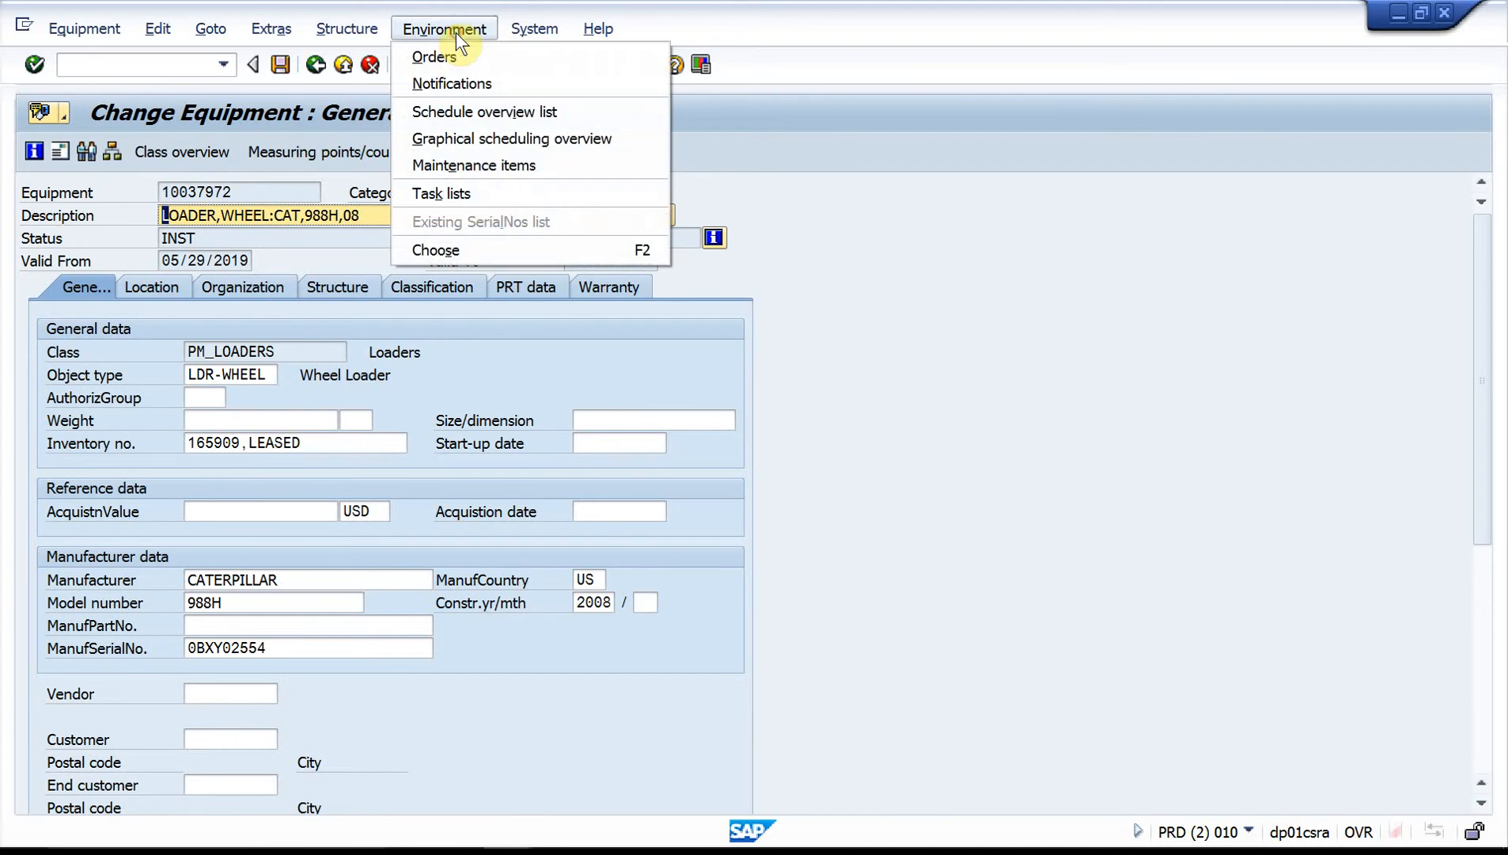
{"action": "mouse_move", "coordinate": [380, 30]}
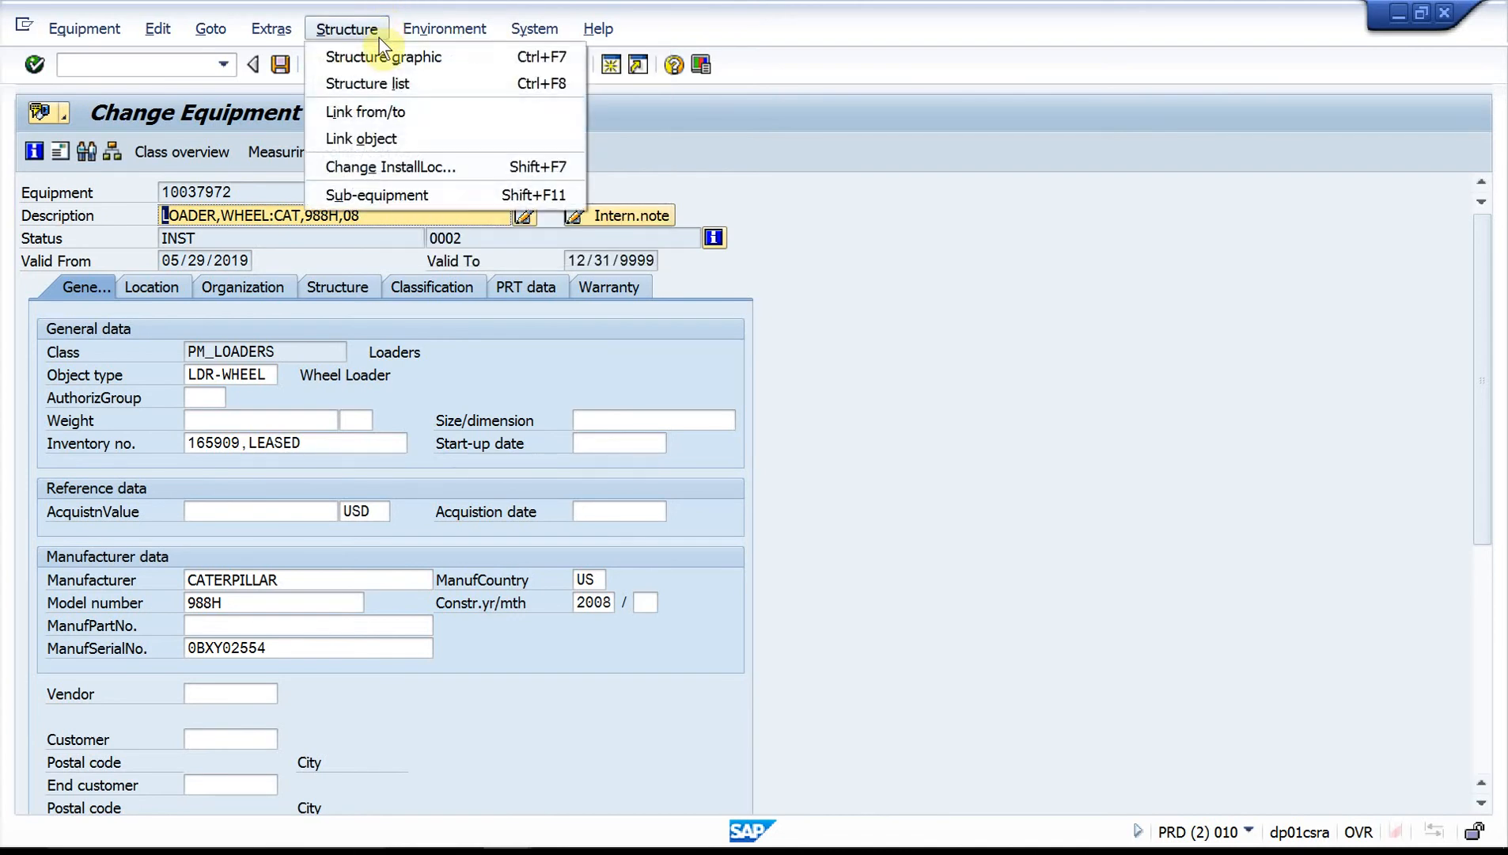
{"action": "left_click", "coordinate": [389, 167]}
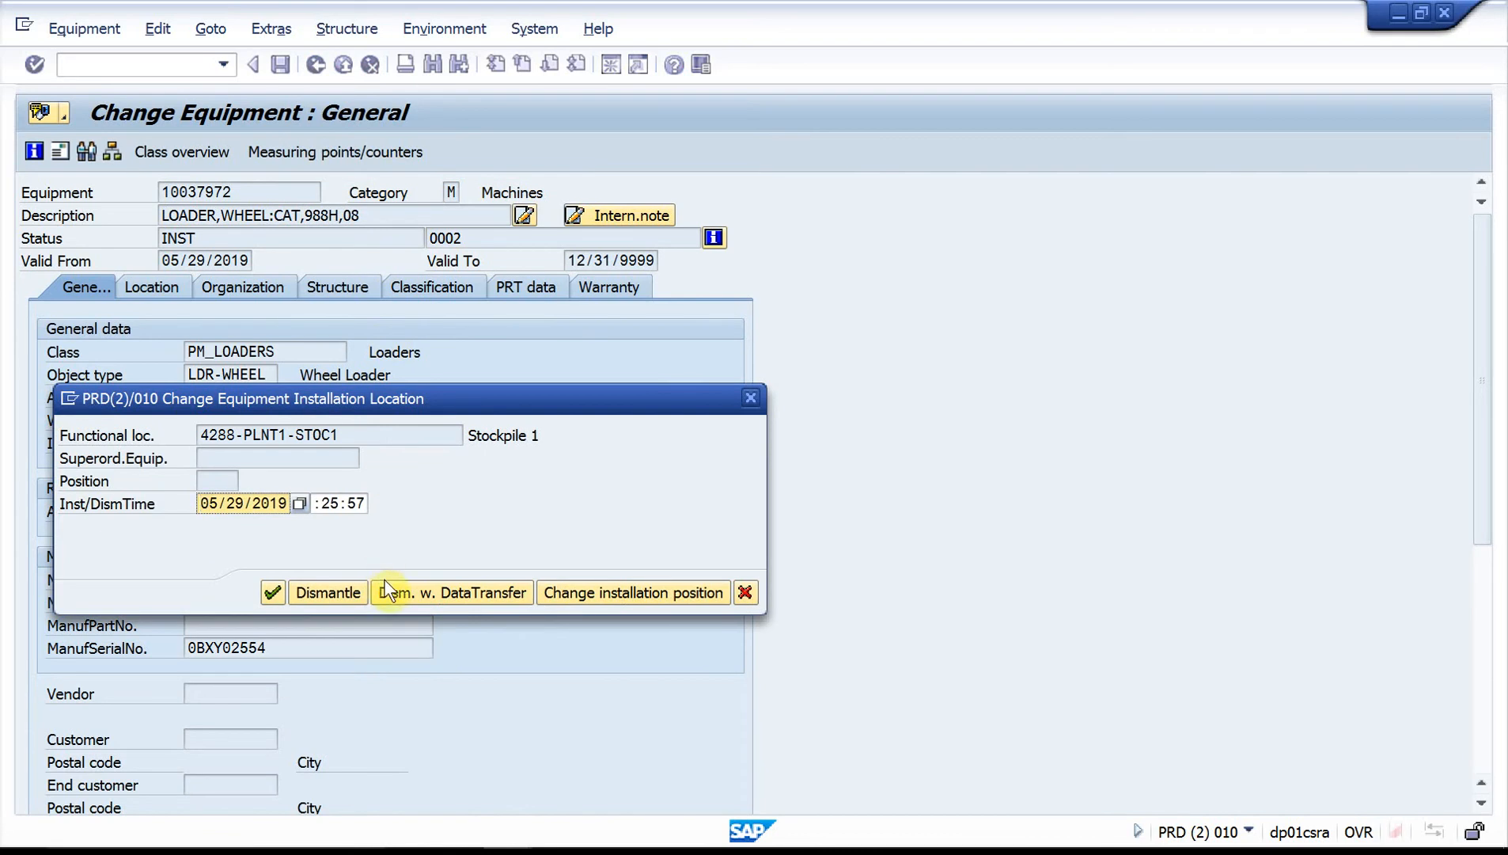
{"action": "left_click", "coordinate": [337, 595]}
{"action": "left_click", "coordinate": [556, 592]}
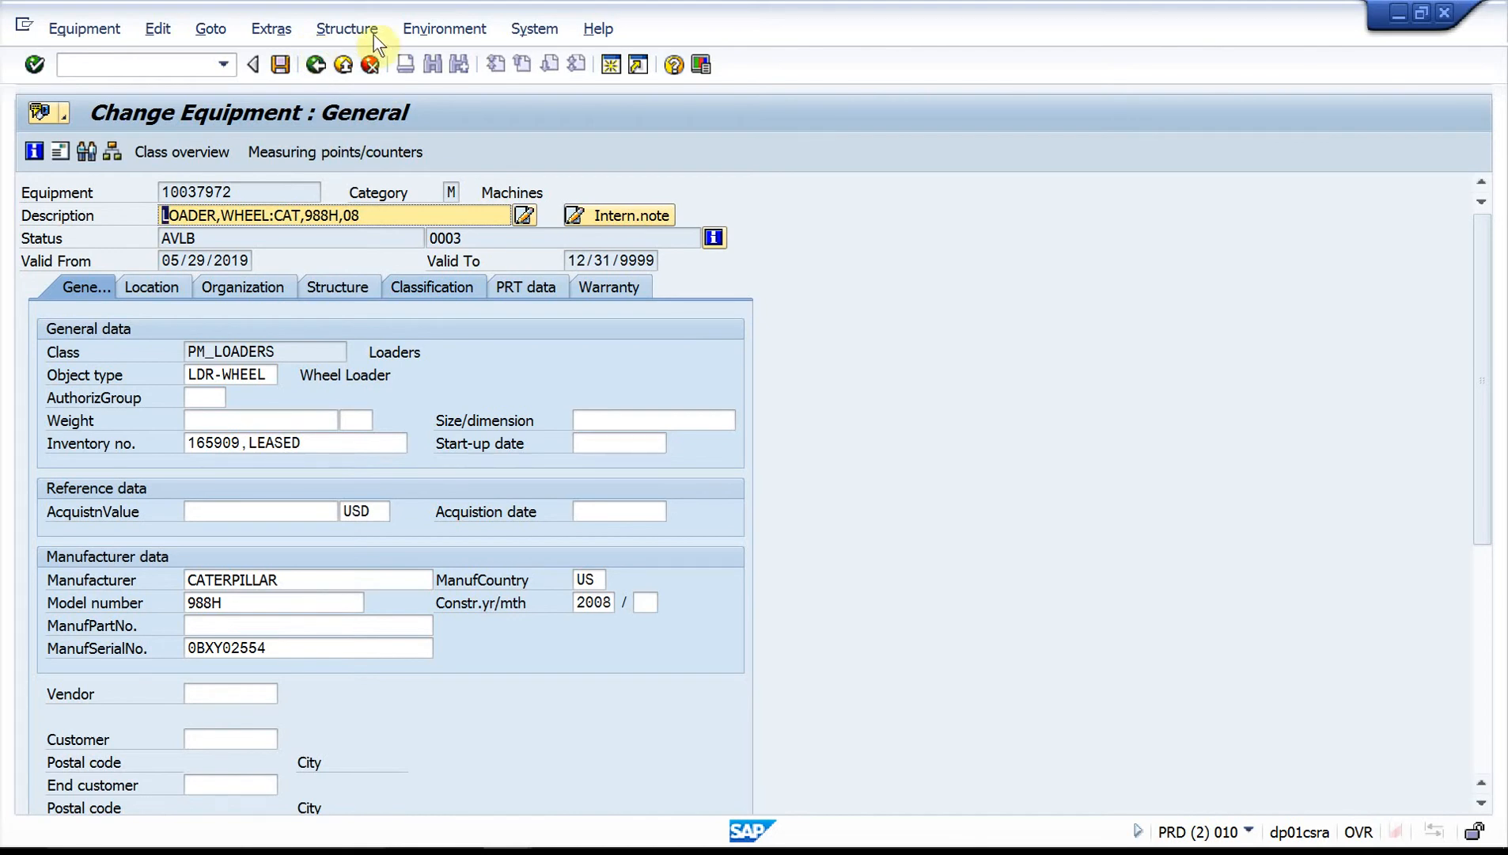
Deactivate the wheel loader's equipment record.
{"action": "left_click", "coordinate": [104, 33]}
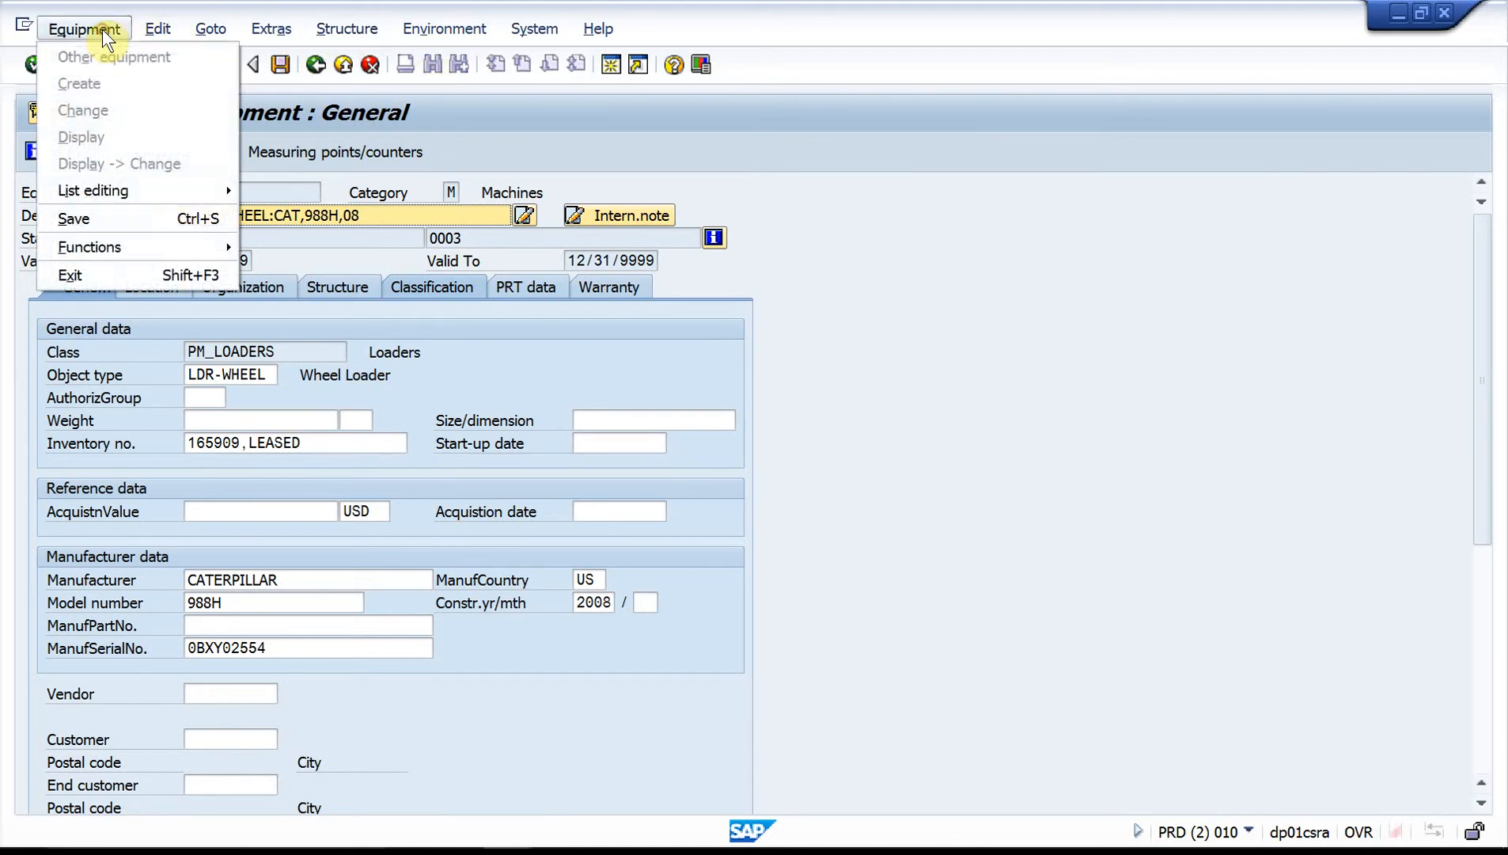
{"action": "mouse_move", "coordinate": [103, 247]}
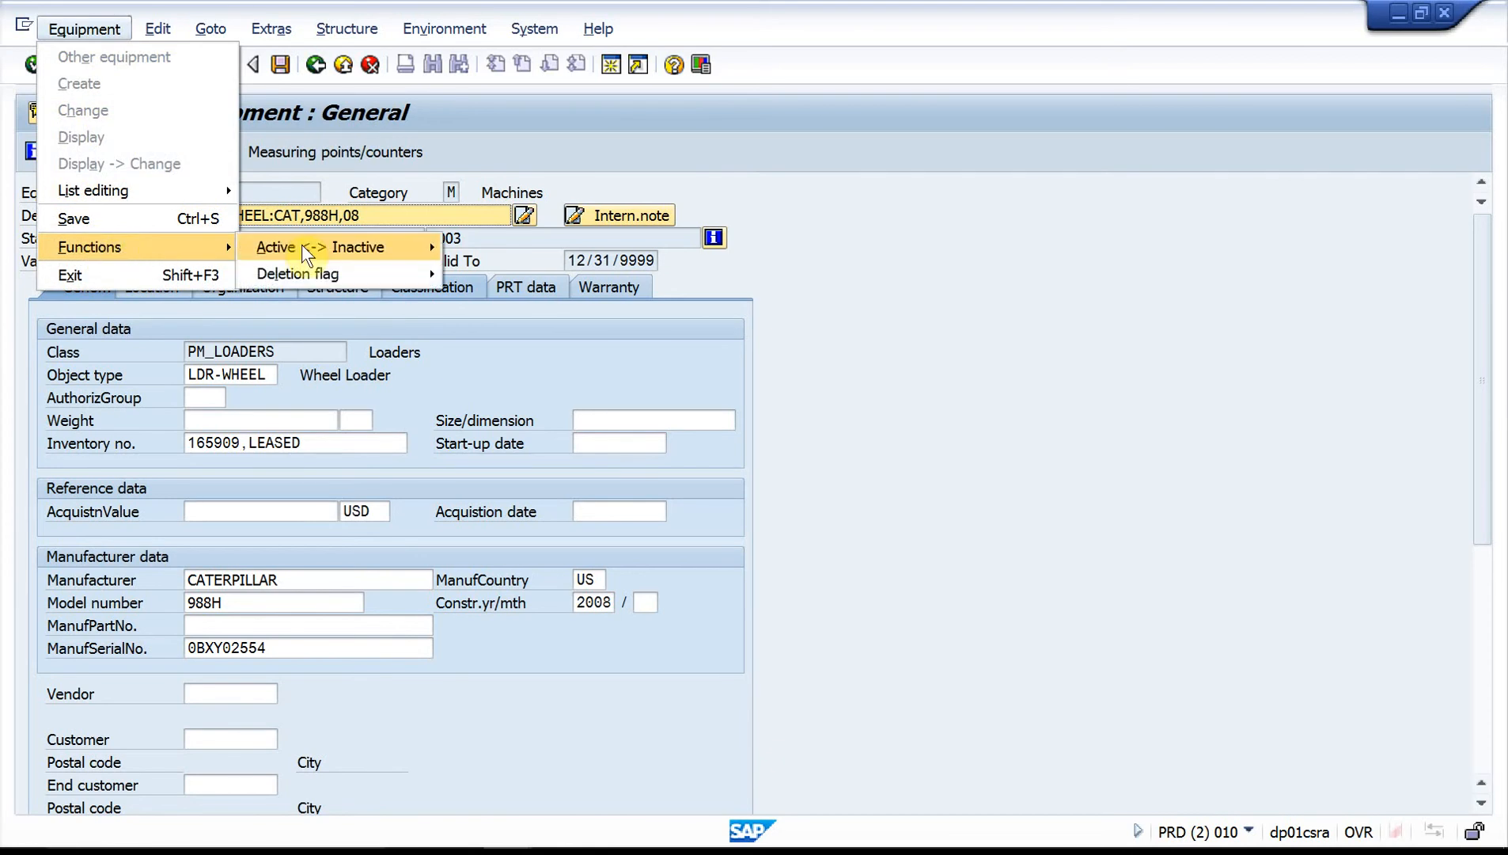
{"action": "mouse_move", "coordinate": [307, 255]}
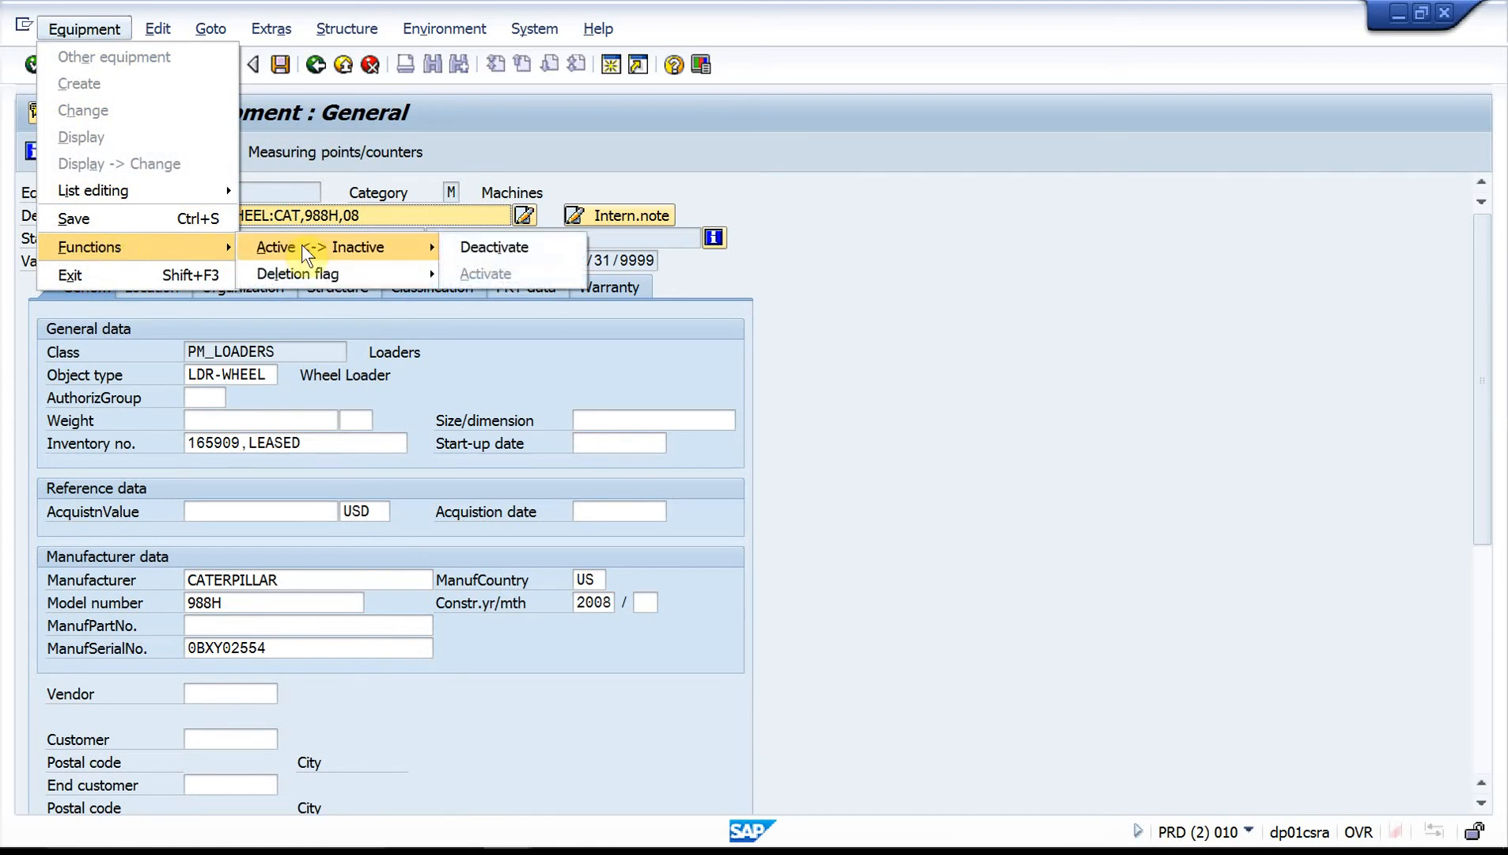
{"action": "left_click", "coordinate": [466, 251]}
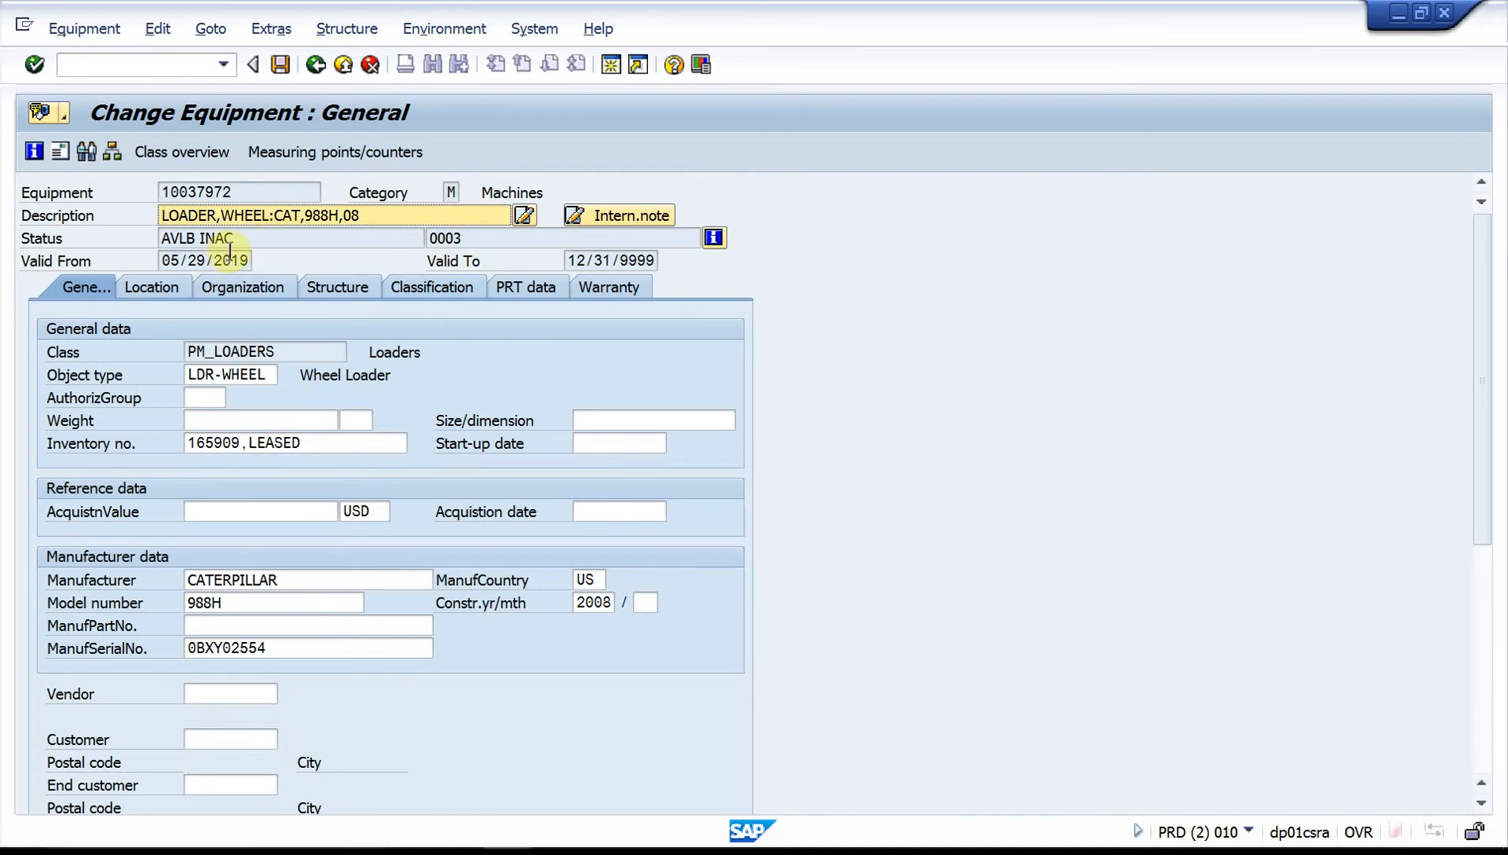
Set the wheel loader's numbered user status to 0004 Disposed, and recheck the selection in the status details.
{"action": "left_click", "coordinate": [714, 237]}
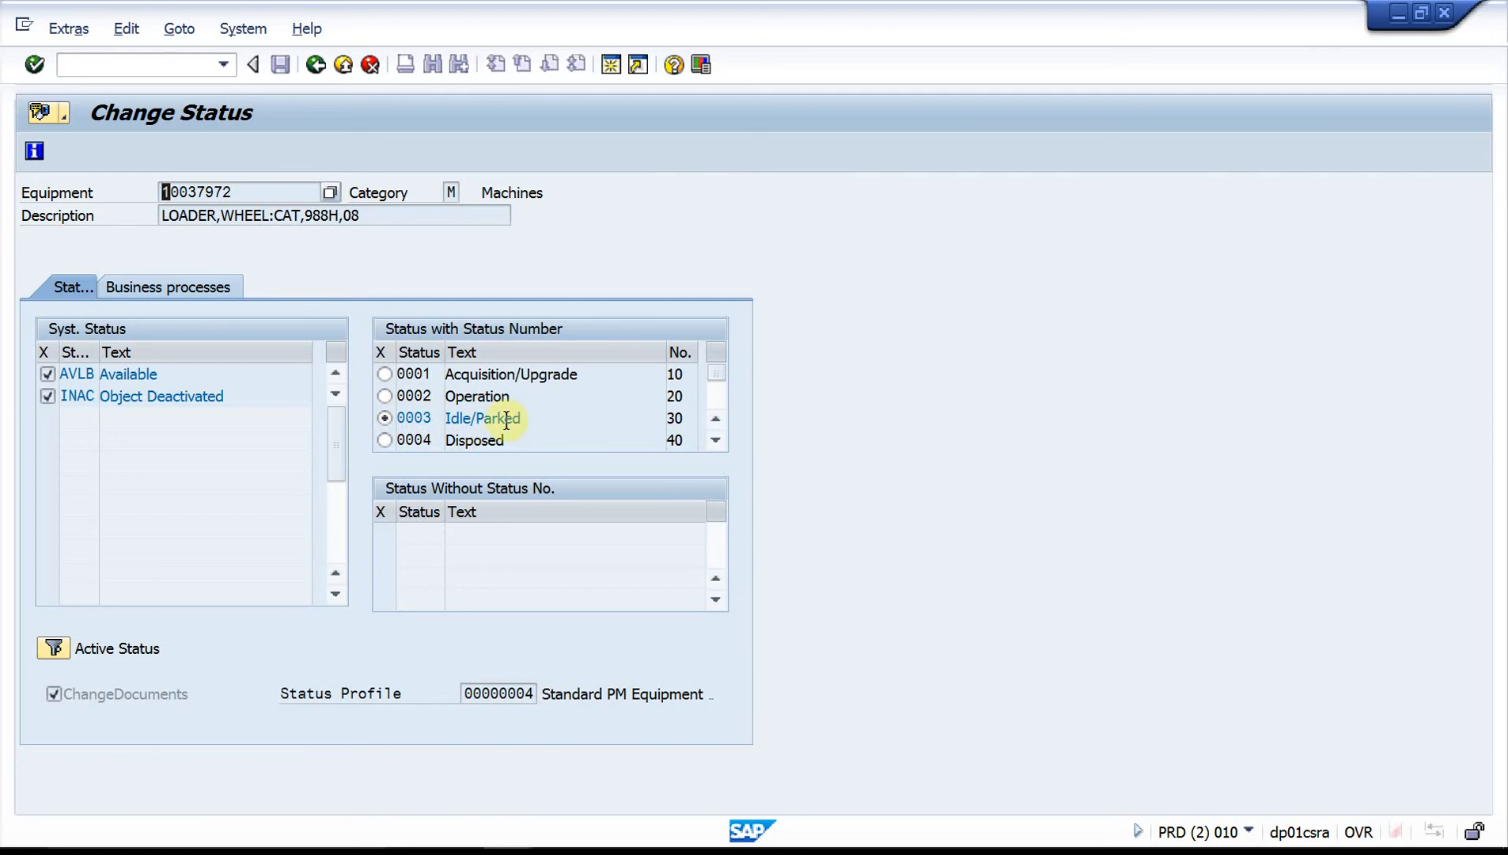
{"action": "left_click", "coordinate": [714, 440]}
{"action": "left_click", "coordinate": [714, 440]}
{"action": "left_click", "coordinate": [385, 396]}
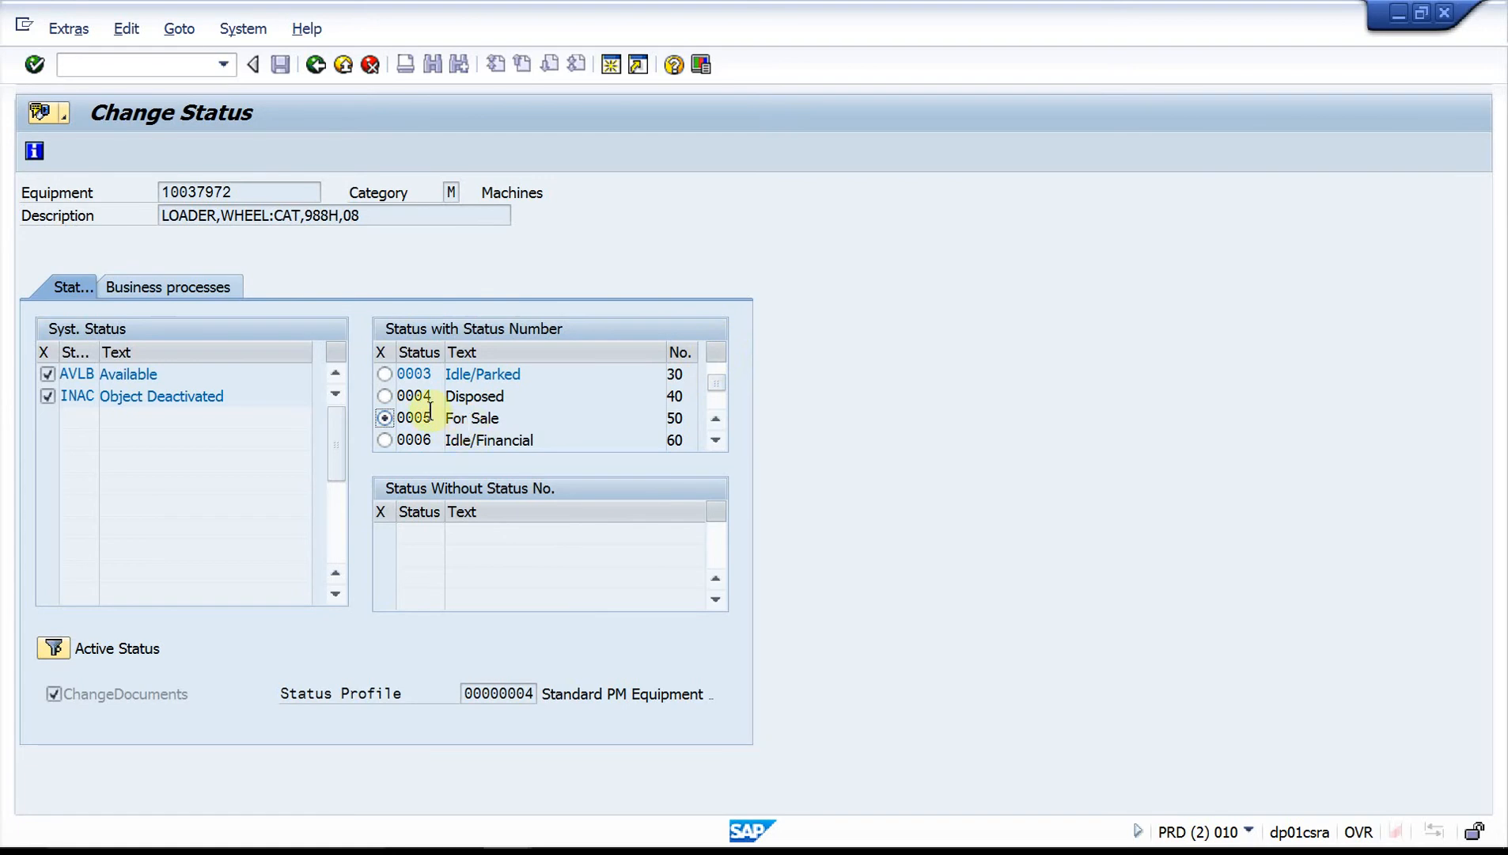
{"action": "left_click", "coordinate": [384, 395]}
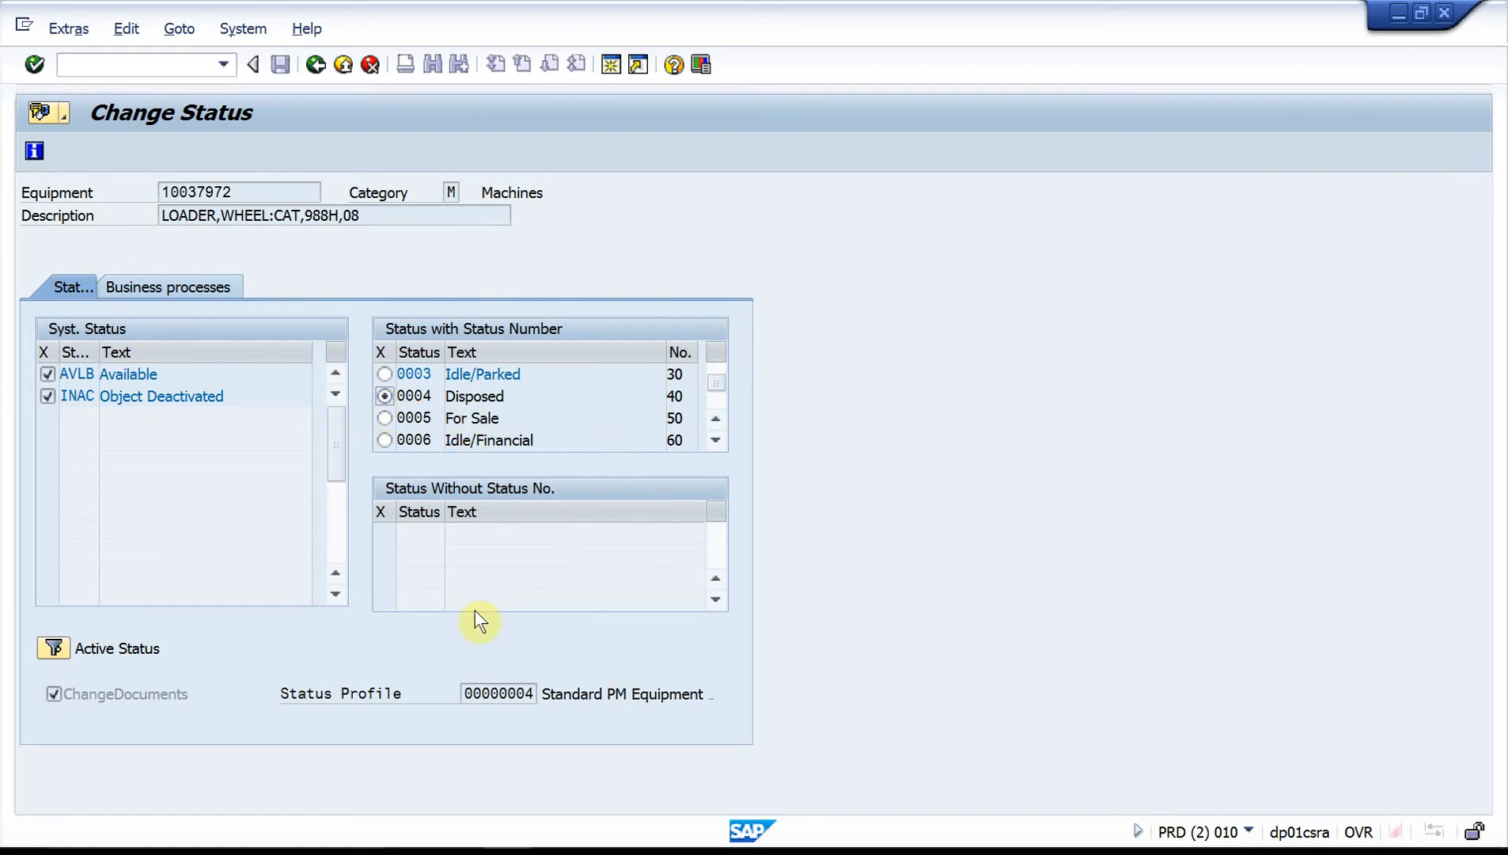
{"action": "left_click", "coordinate": [316, 64]}
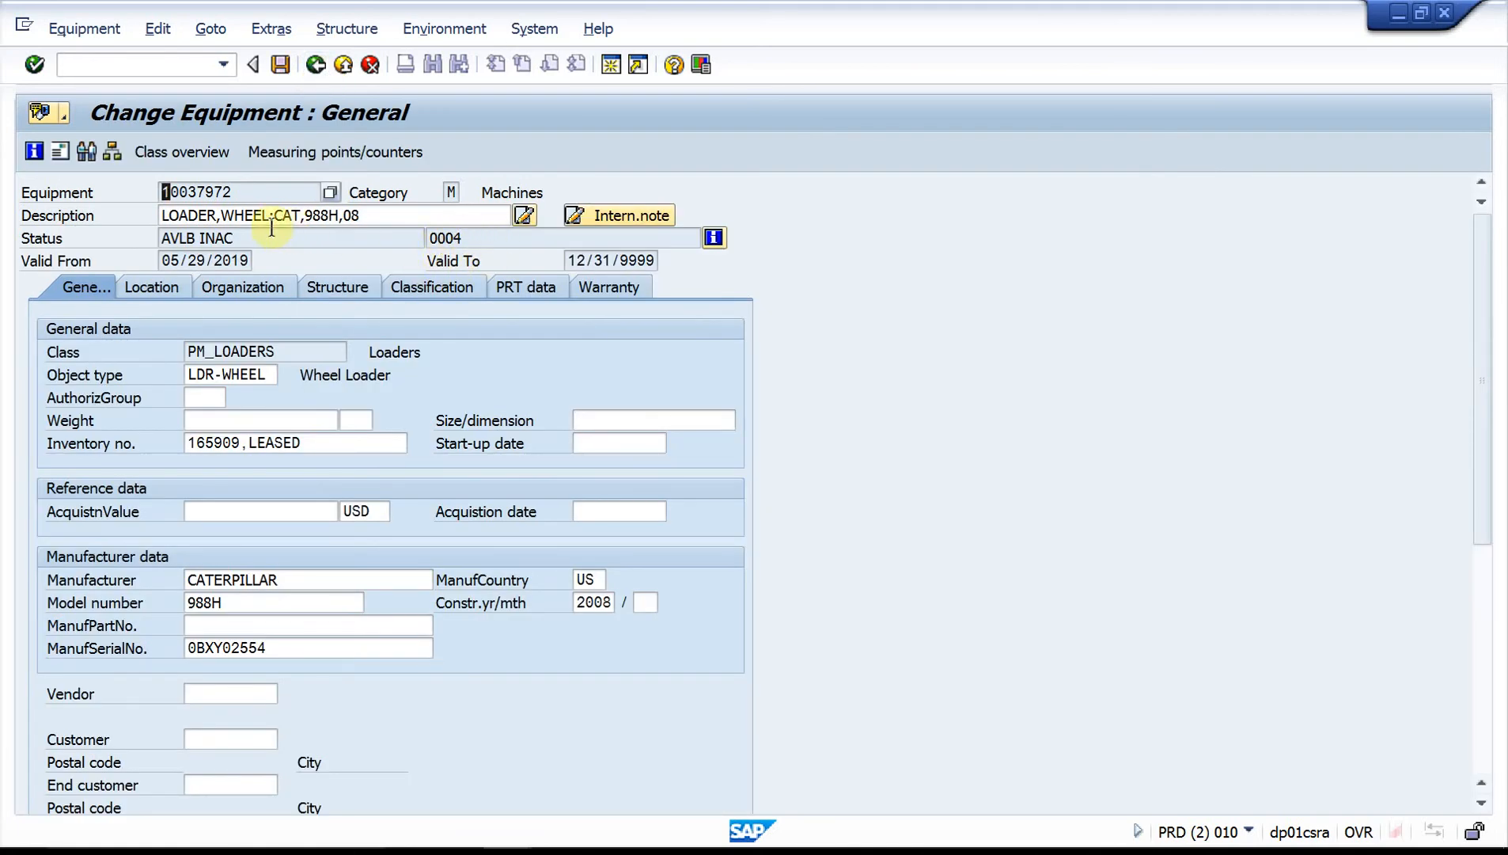
{"action": "left_click", "coordinate": [714, 237]}
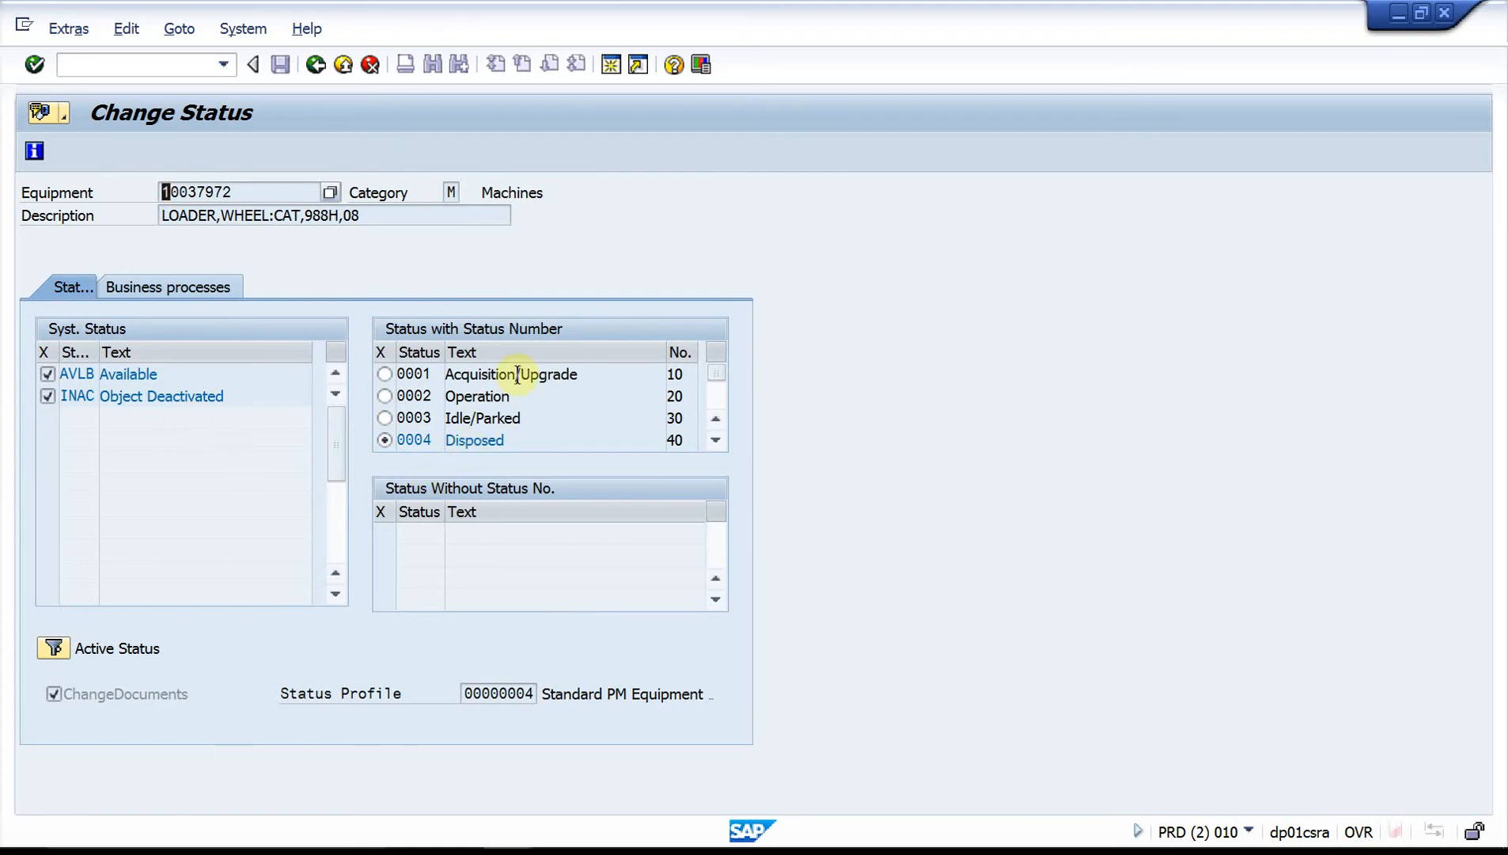
{"action": "left_click", "coordinate": [315, 66]}
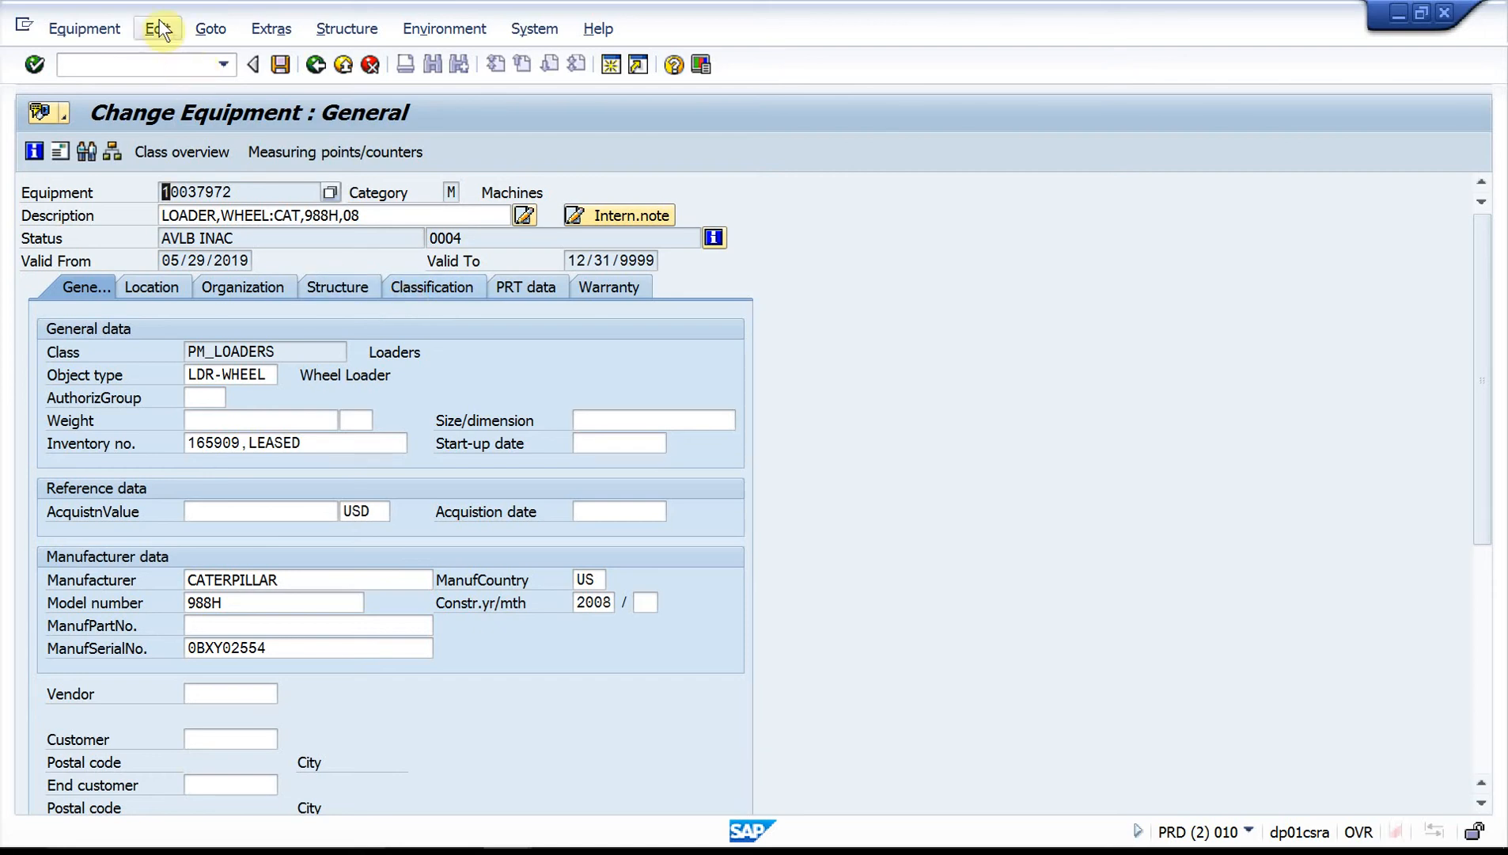
Reactivate the wheel loader's equipment record.
{"action": "left_click", "coordinate": [112, 28]}
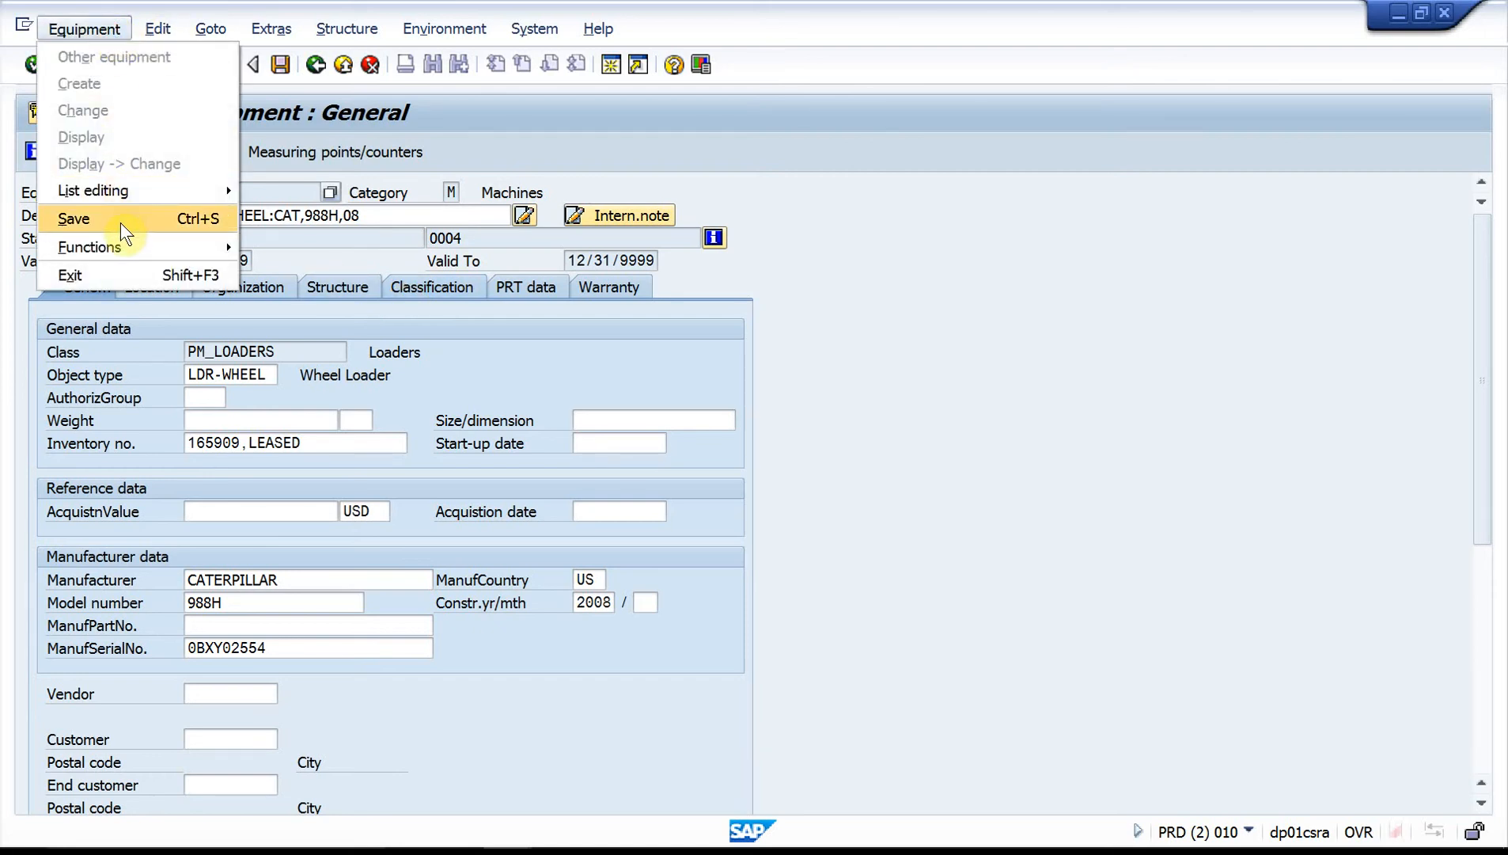
{"action": "mouse_move", "coordinate": [125, 253]}
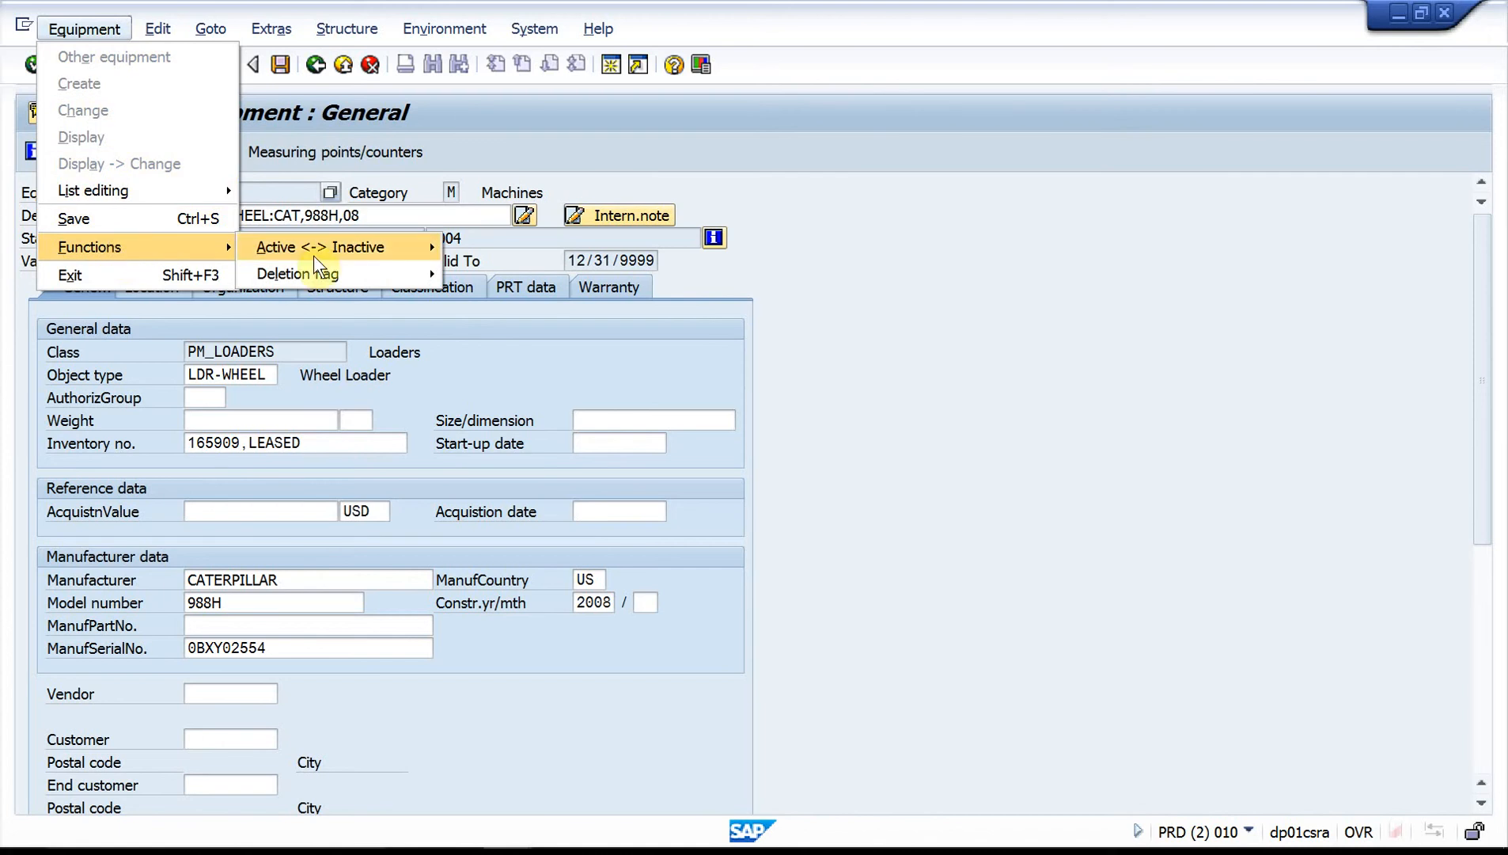
{"action": "mouse_move", "coordinate": [326, 252]}
{"action": "left_click", "coordinate": [495, 272]}
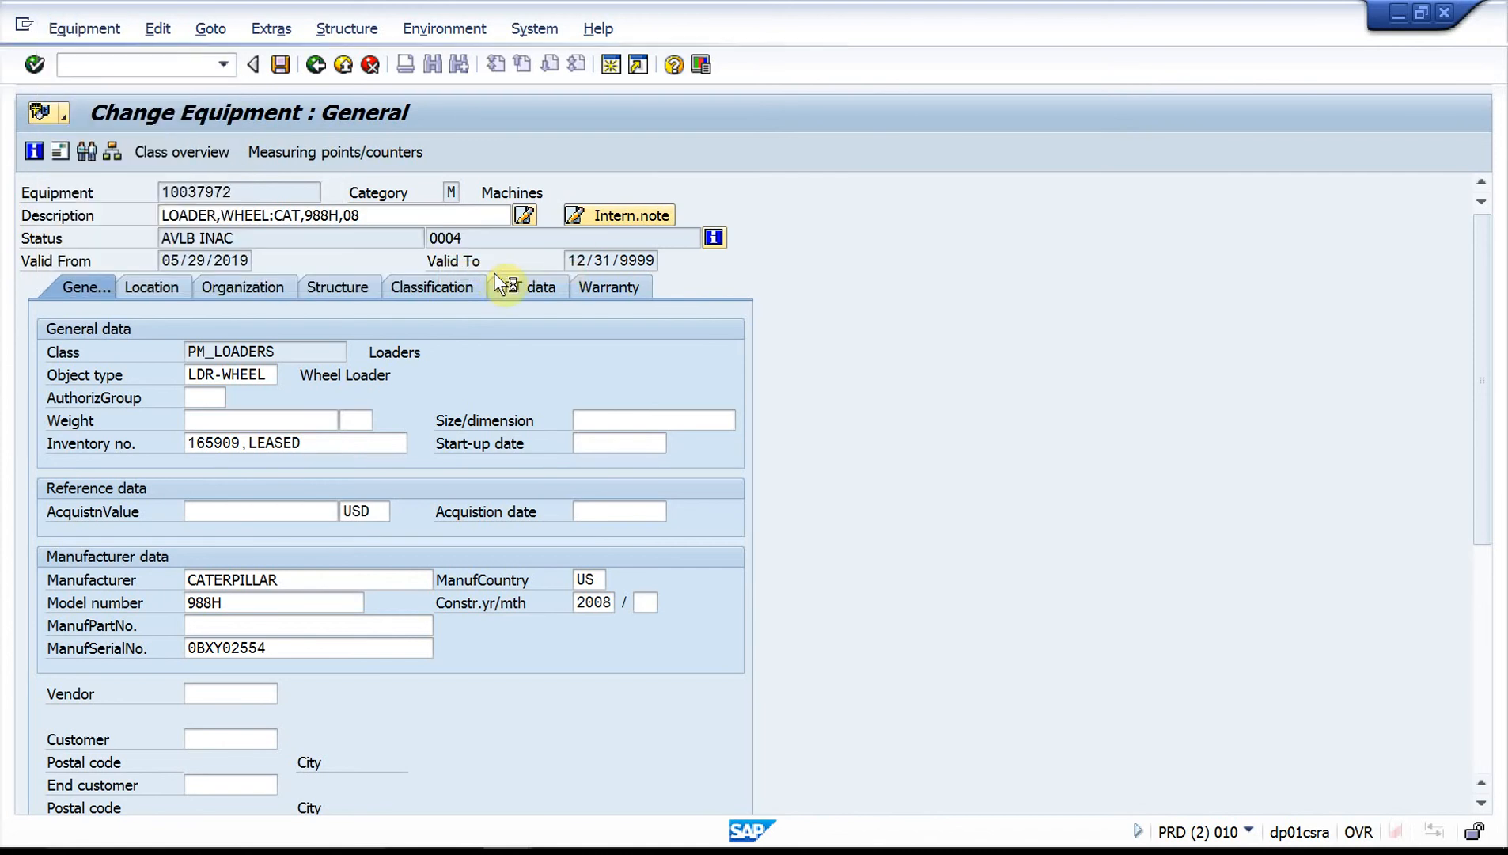
Set the wheel loader's numbered user status to 0002 Operation and return to its general data.
{"action": "left_click", "coordinate": [715, 240]}
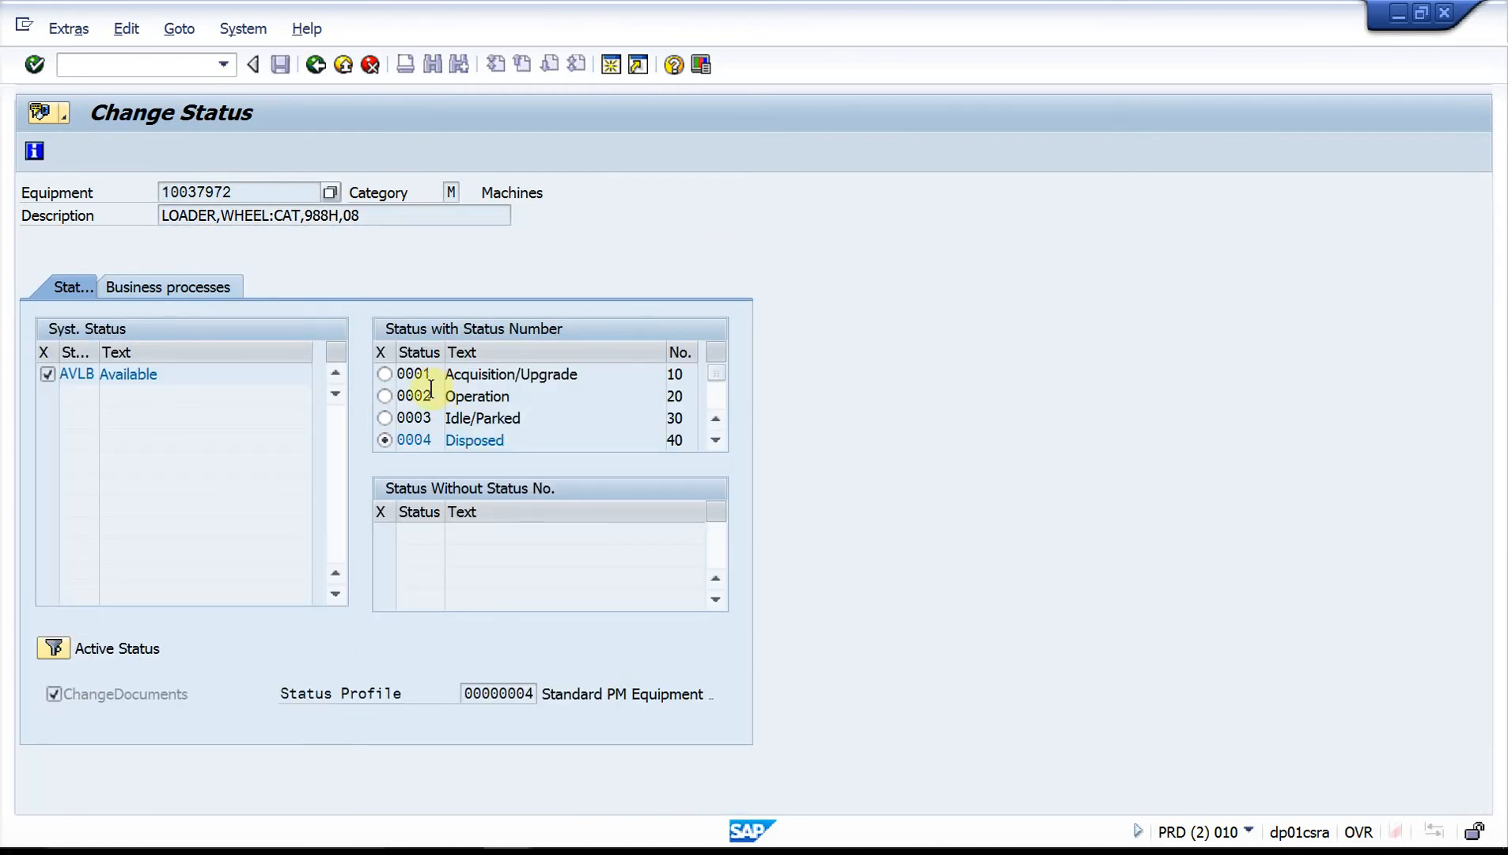
{"action": "scroll", "coordinate": [440, 388], "scroll_direction": "down", "scroll_amount": 1}
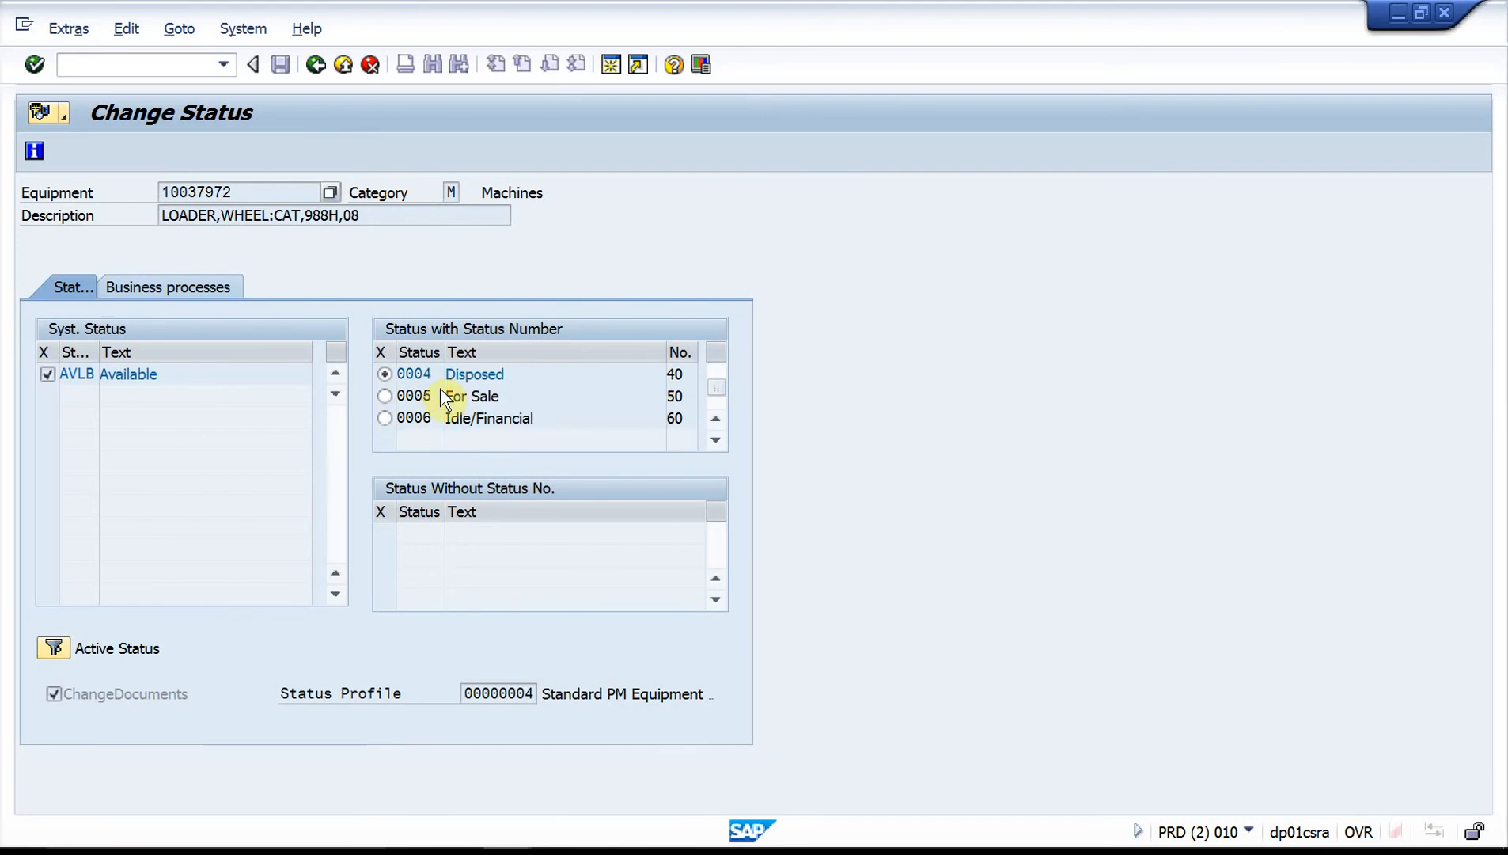
{"action": "scroll", "coordinate": [440, 375], "scroll_direction": "up", "scroll_amount": 1}
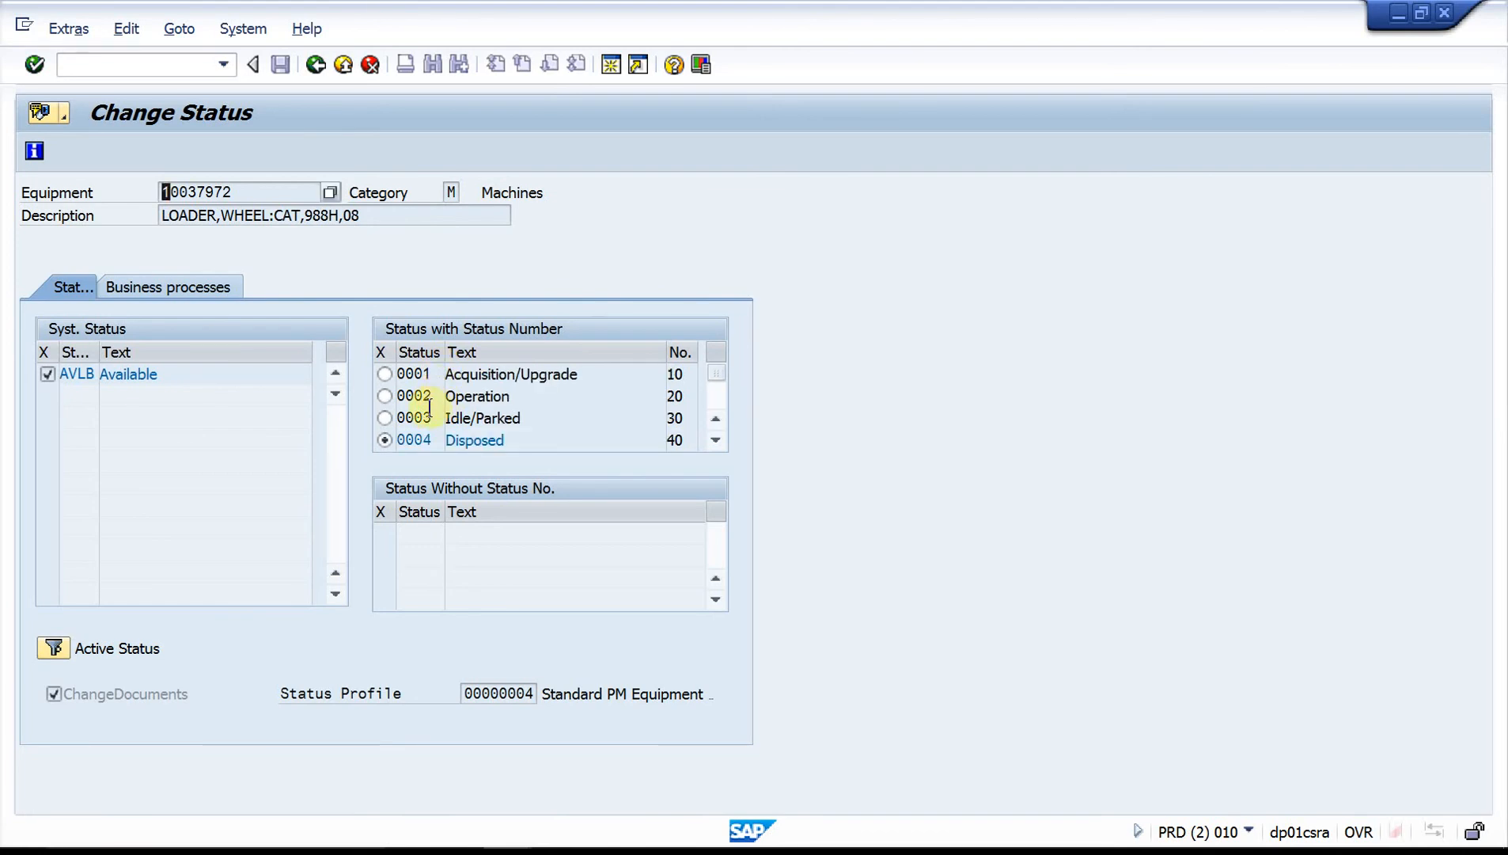
{"action": "left_click", "coordinate": [385, 395]}
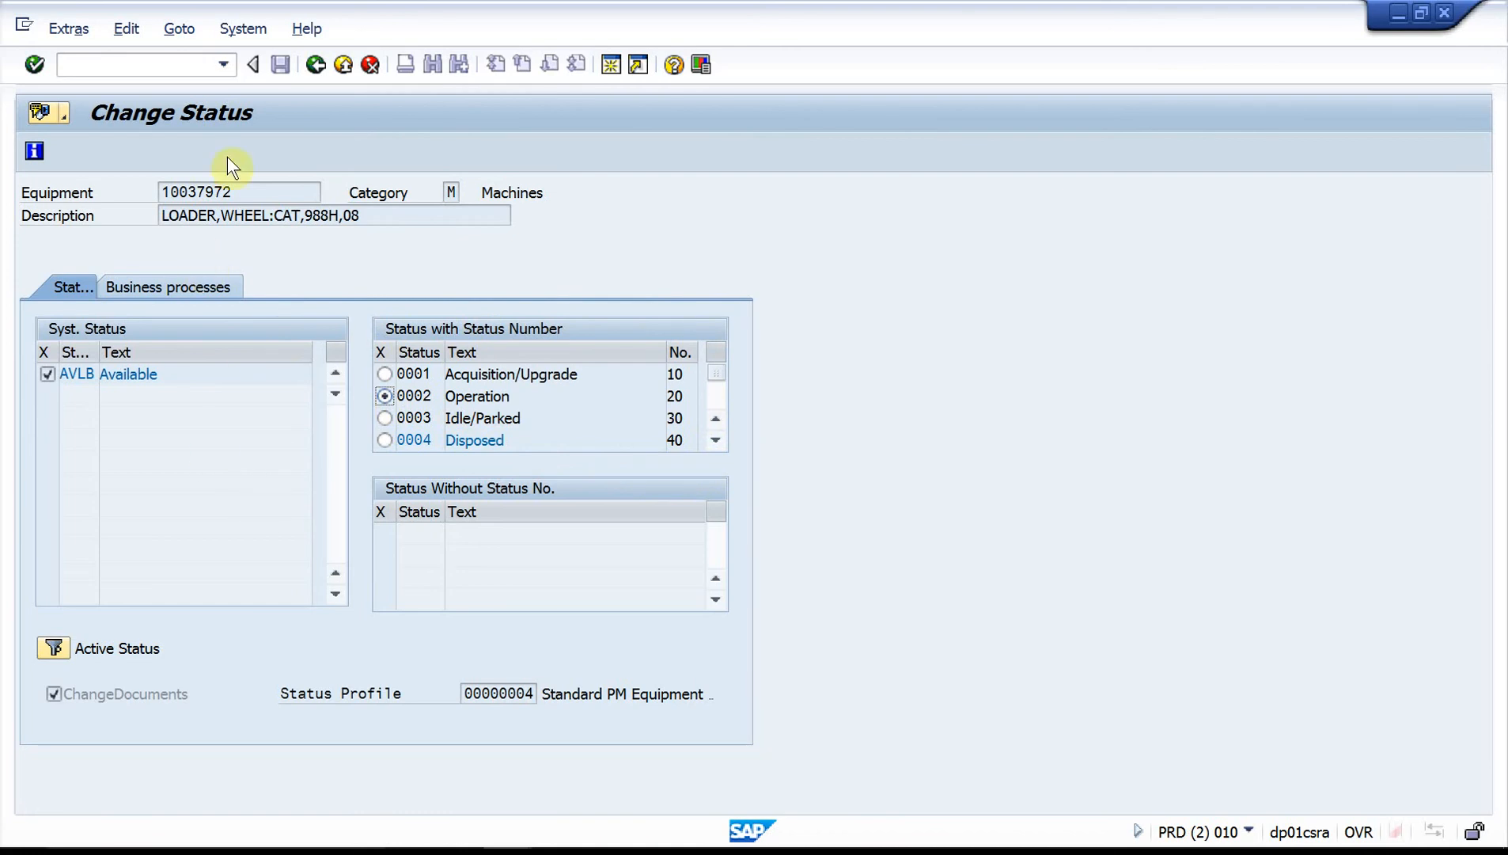
{"action": "left_click", "coordinate": [317, 68]}
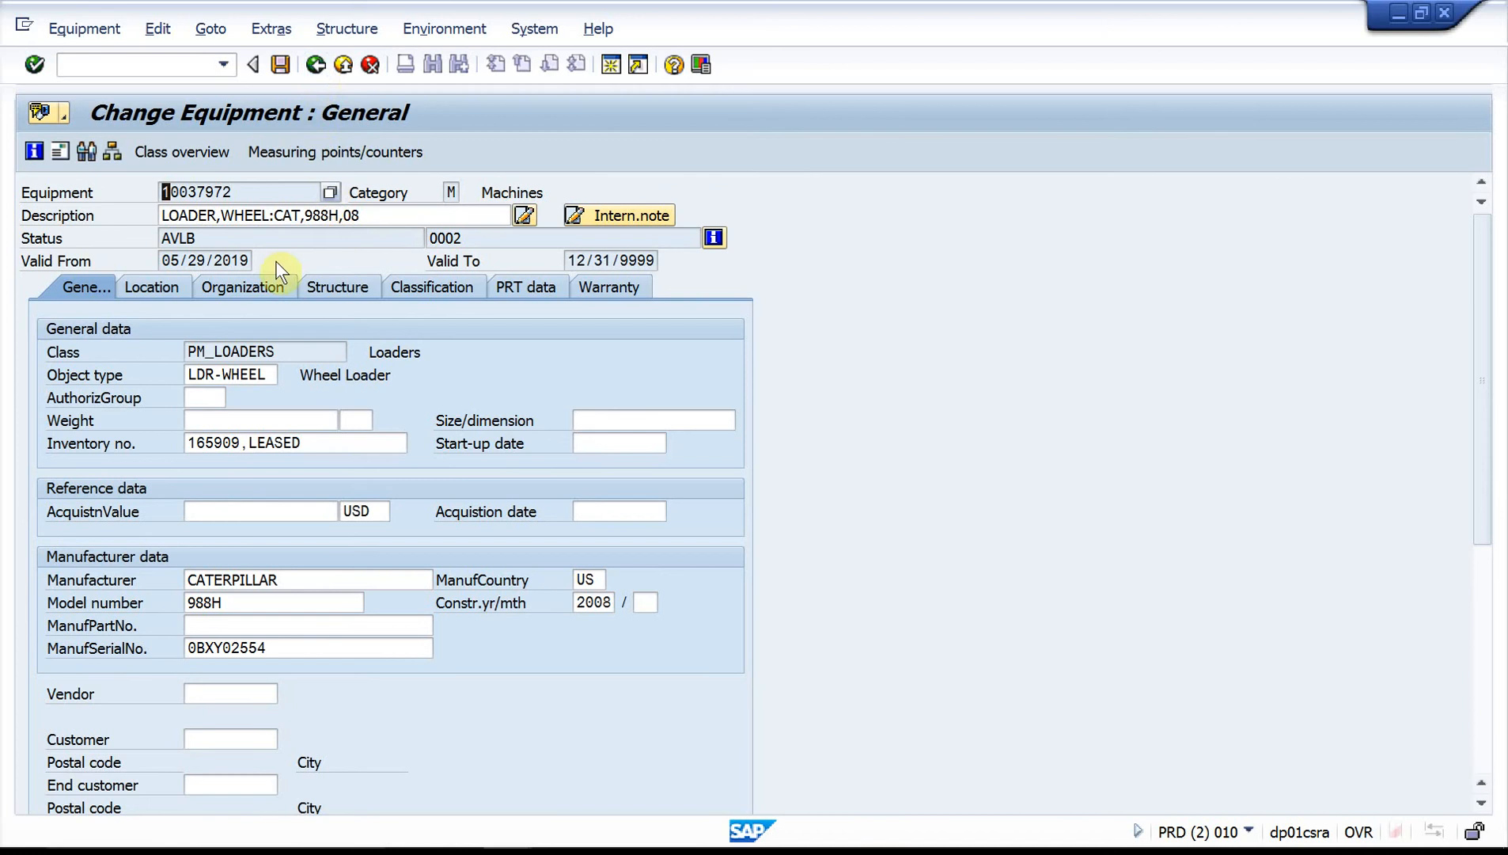
{"action": "left_click", "coordinate": [254, 231]}
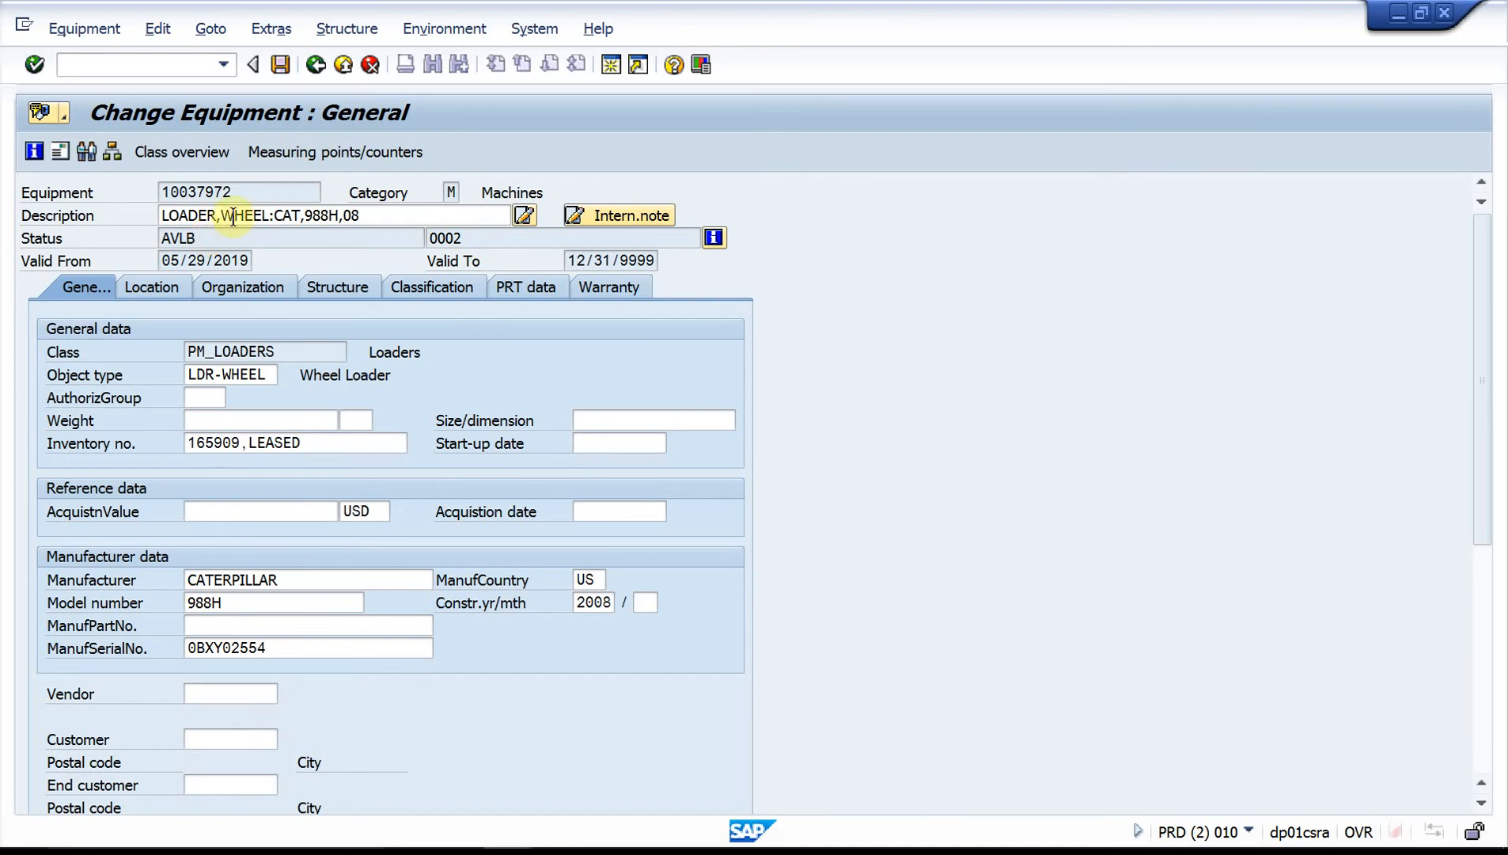
Start changing the wheel loader's installation location, and limit the functional location search to planning plant 4288, removing the existing plant values.
{"action": "left_click", "coordinate": [447, 27]}
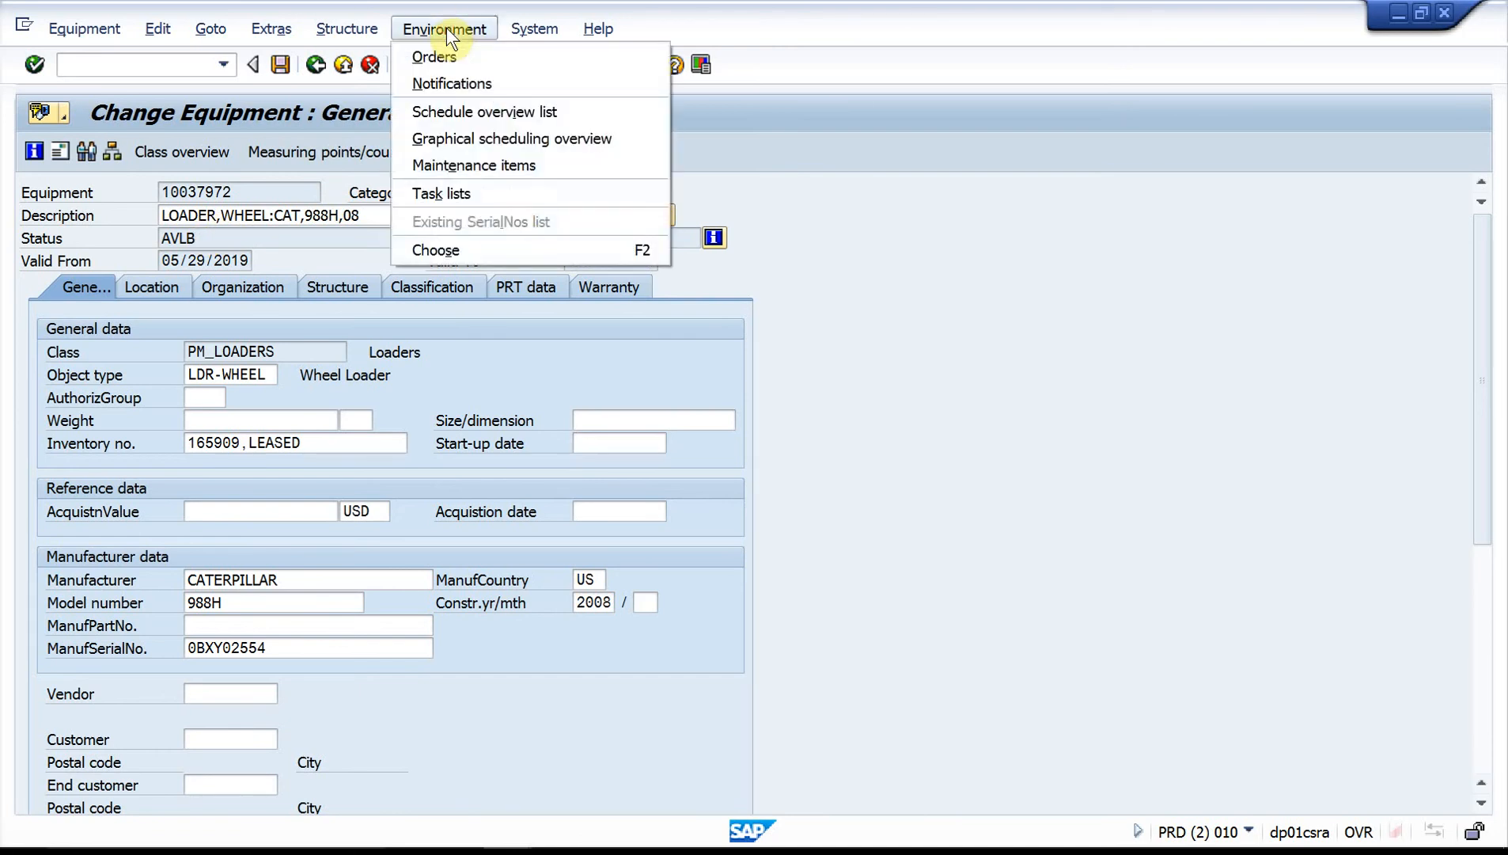
{"action": "mouse_move", "coordinate": [360, 26]}
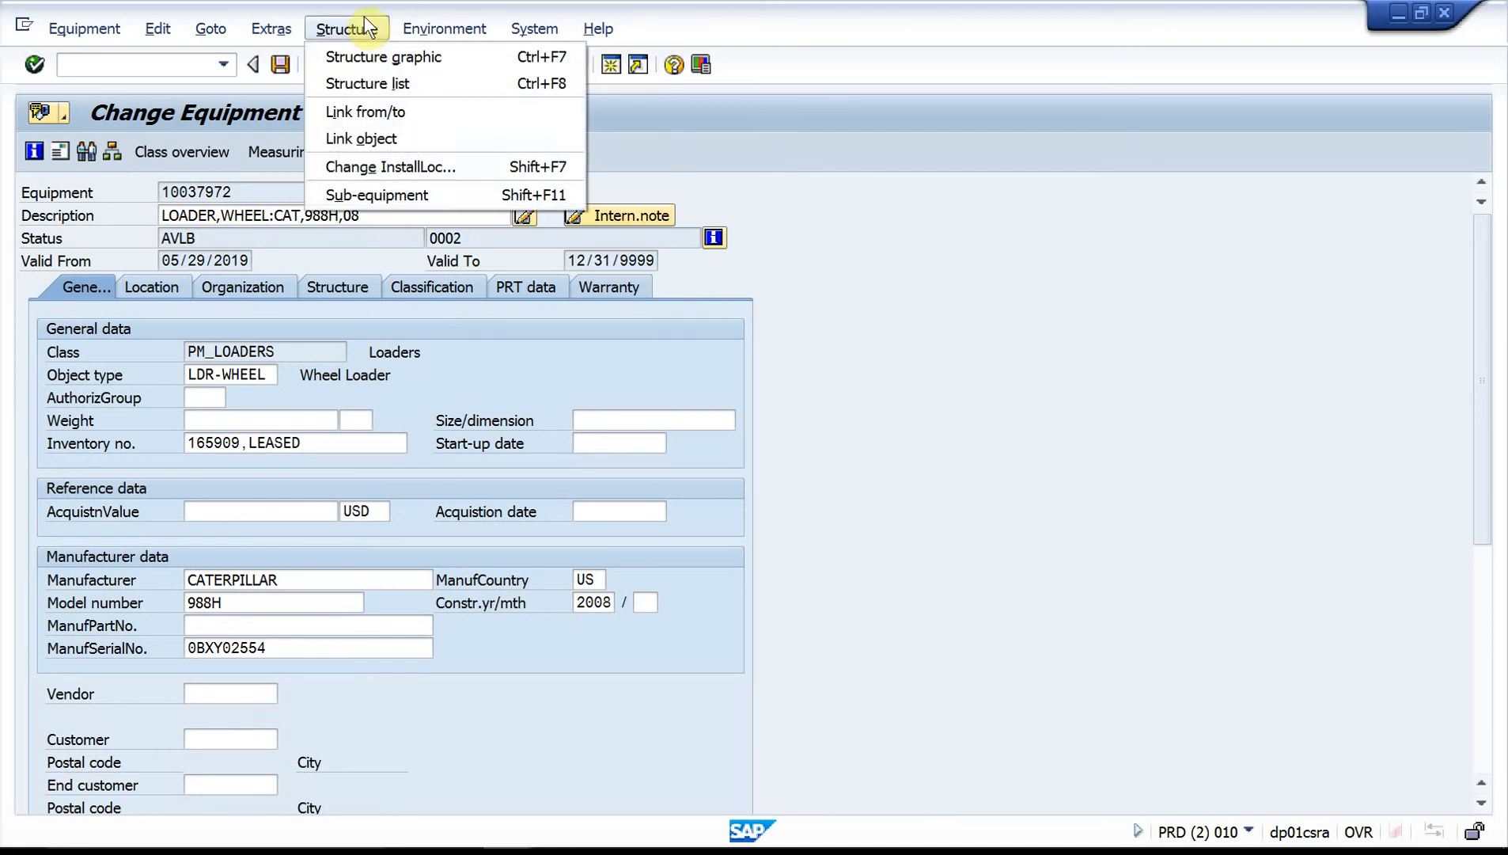
{"action": "left_click", "coordinate": [390, 166]}
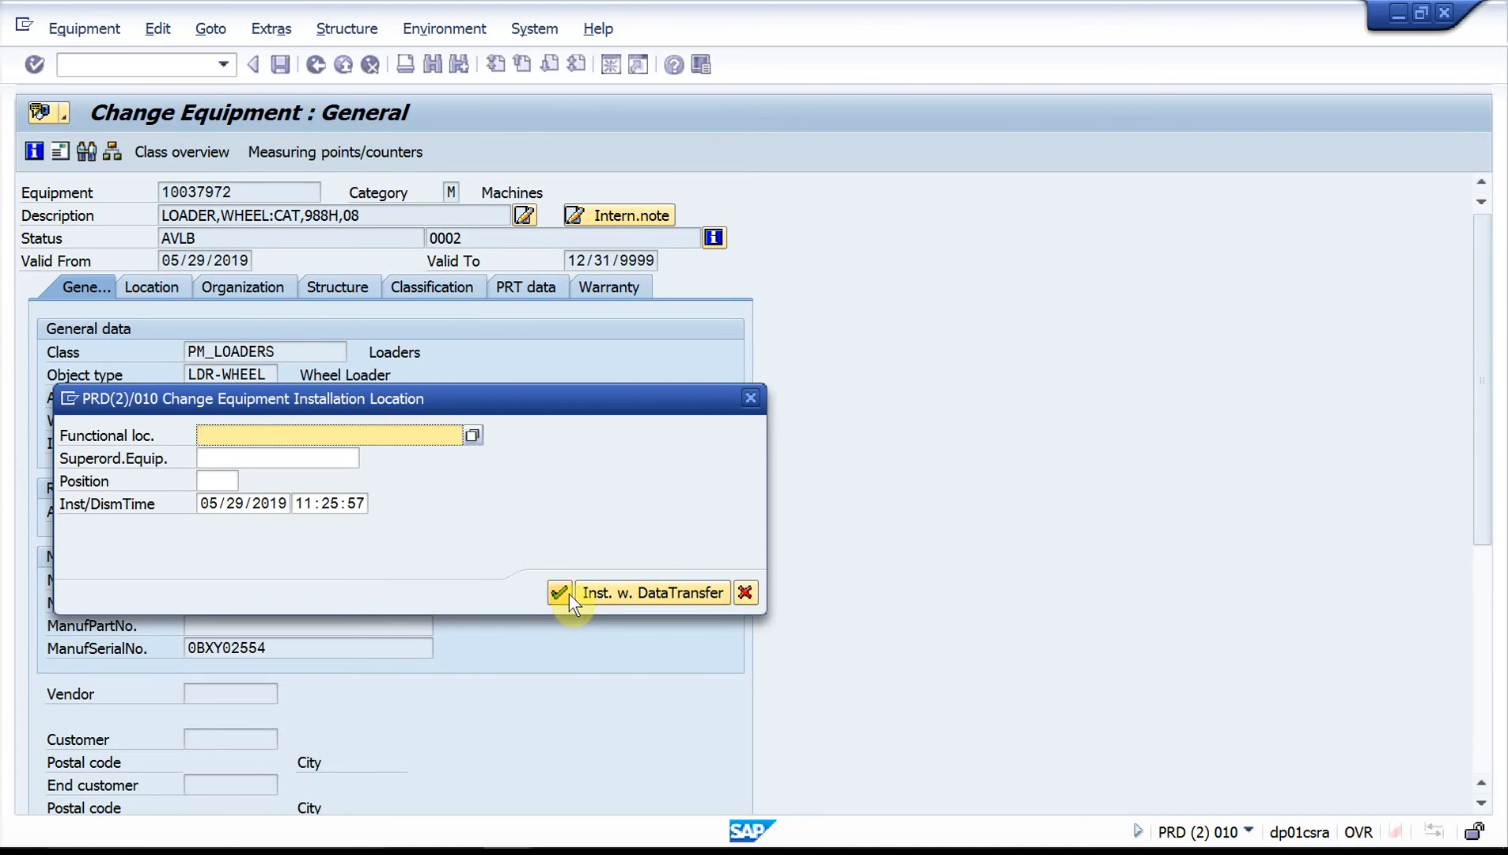
{"action": "left_click", "coordinate": [479, 439]}
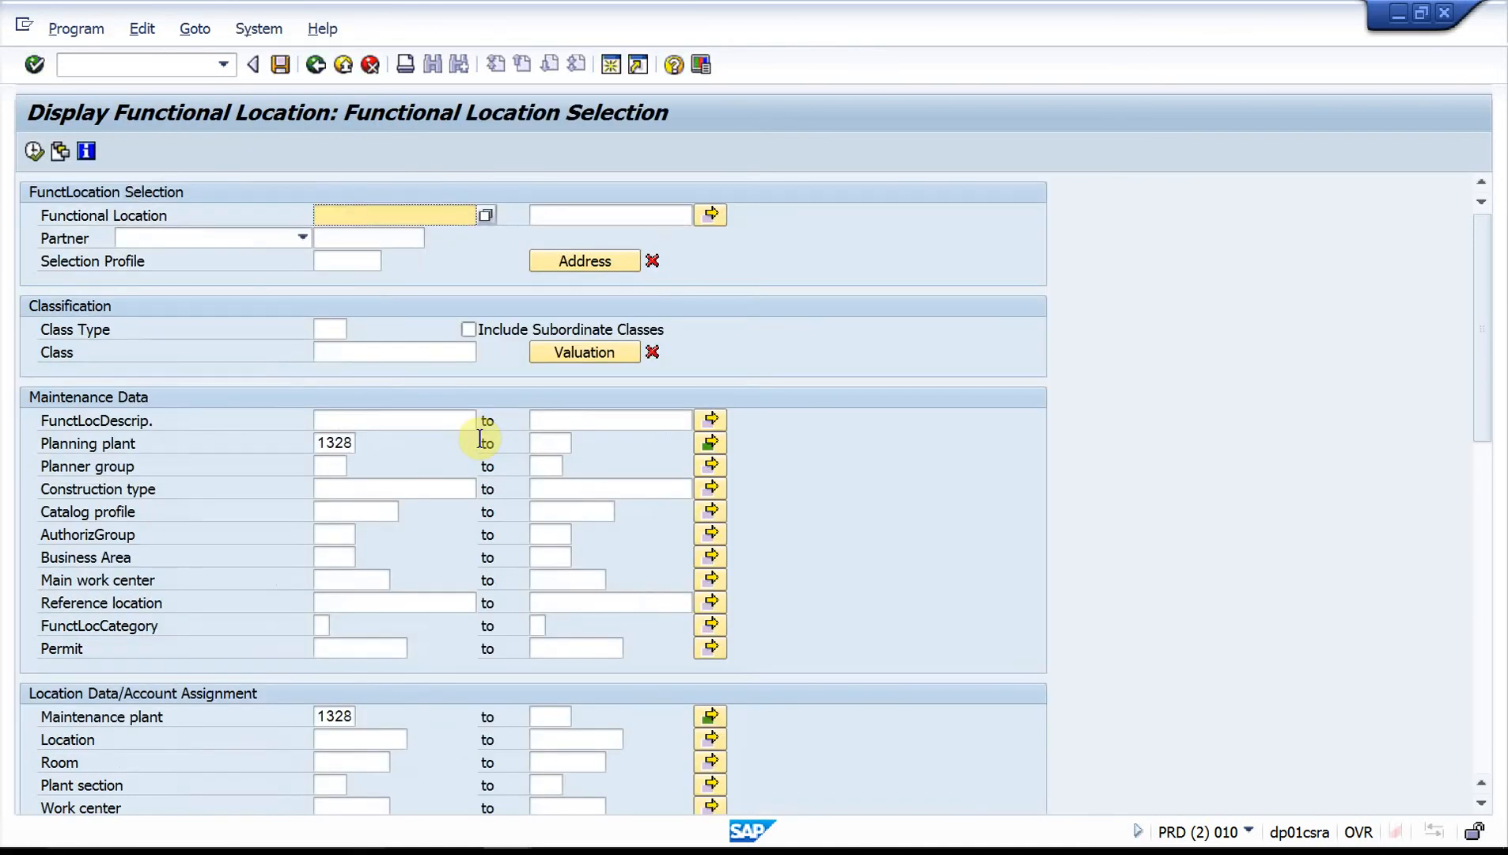
{"action": "left_click", "coordinate": [711, 442]}
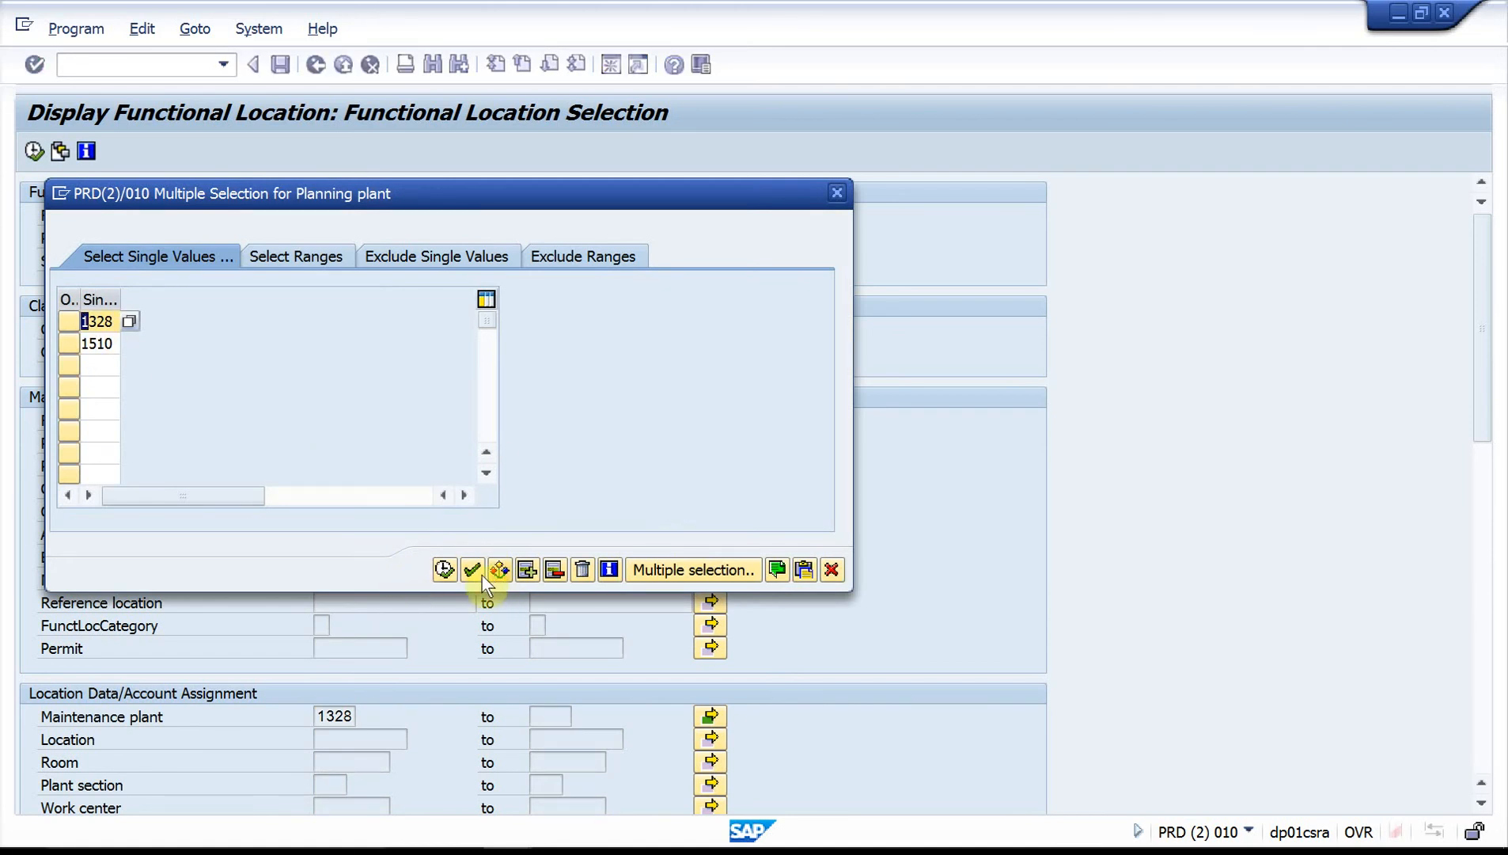
{"action": "left_click", "coordinate": [584, 569]}
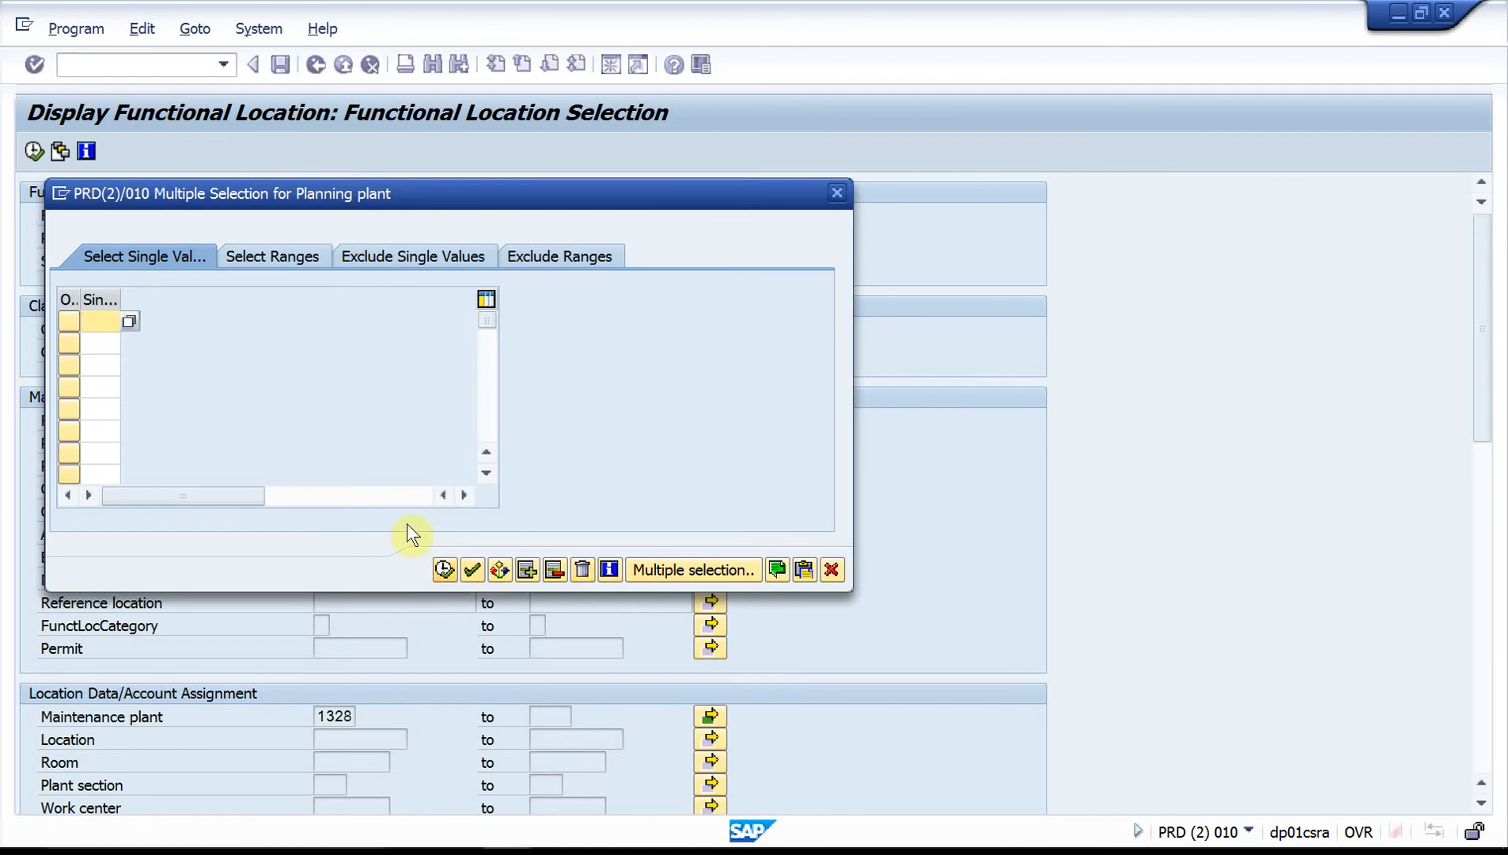
{"action": "type", "text": "4288"}
{"action": "left_click", "coordinate": [445, 568]}
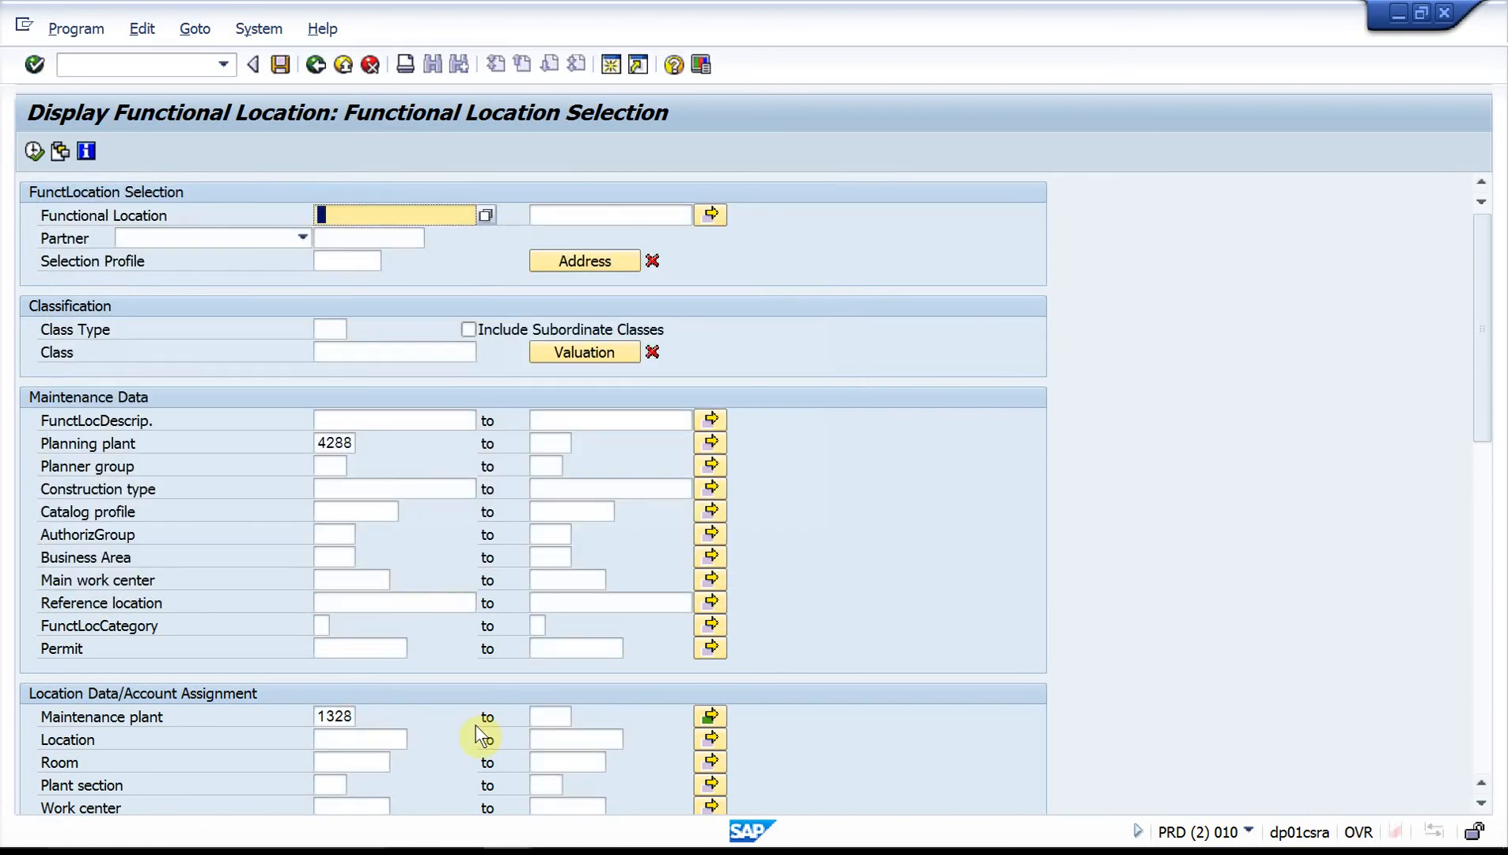
Replace the maintenance plant values in the functional location search with 4288.
{"action": "left_click", "coordinate": [712, 717]}
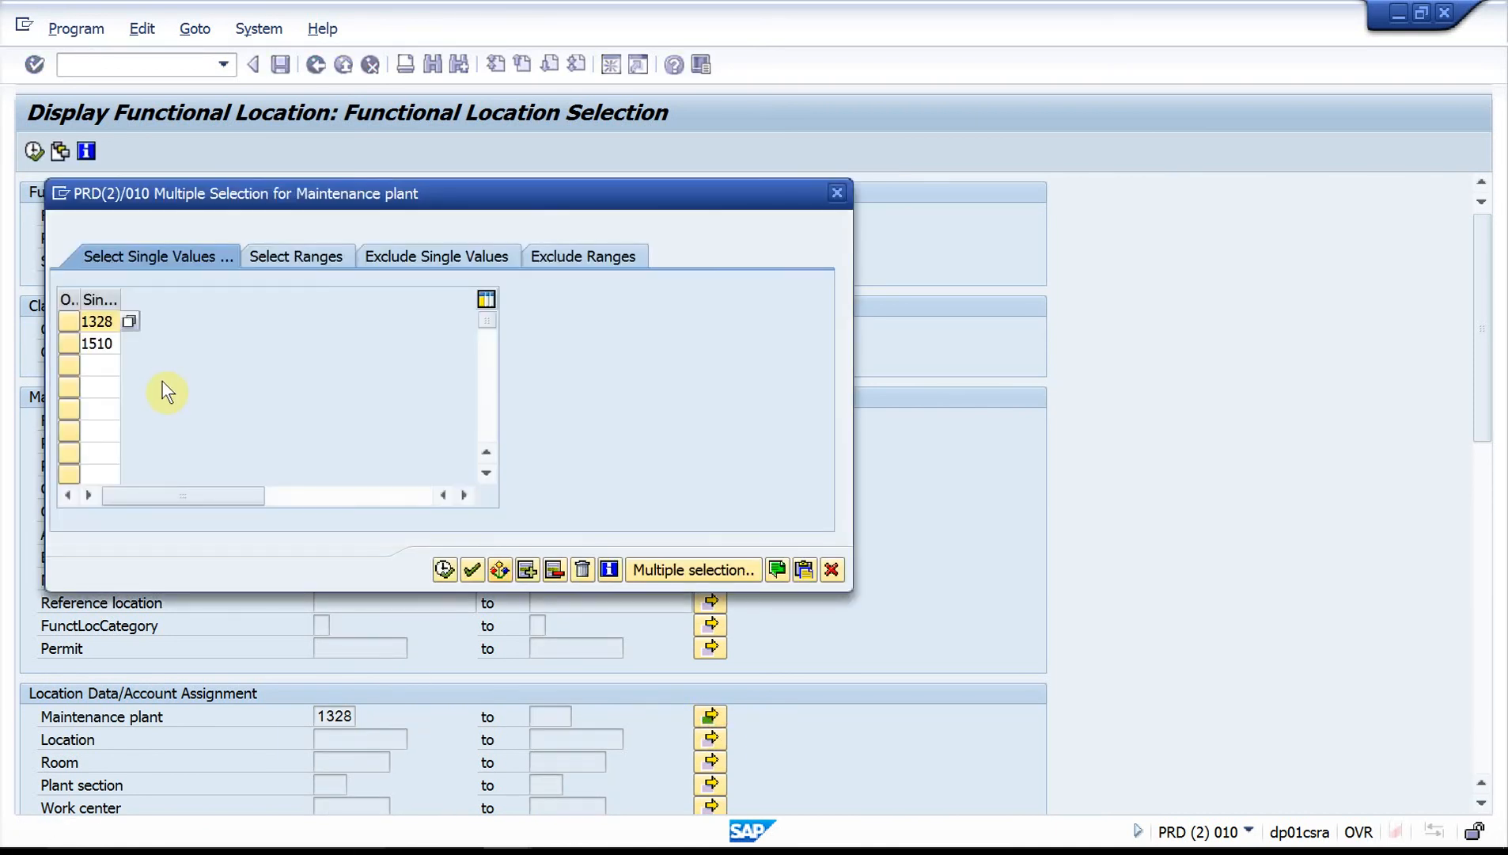
{"action": "left_click", "coordinate": [581, 563]}
{"action": "type", "text": "4288"}
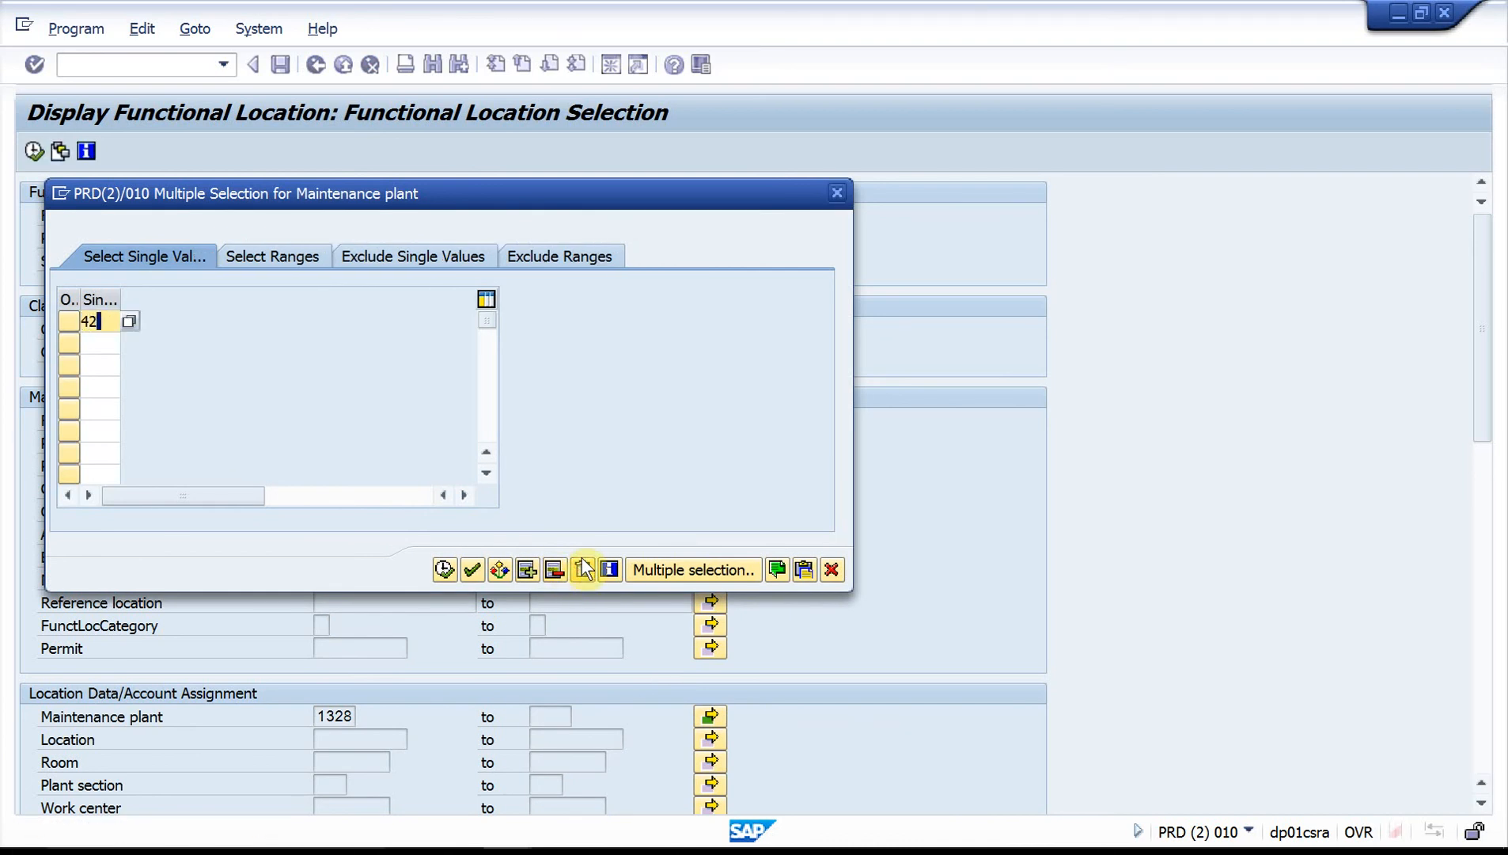
{"action": "left_click", "coordinate": [437, 570]}
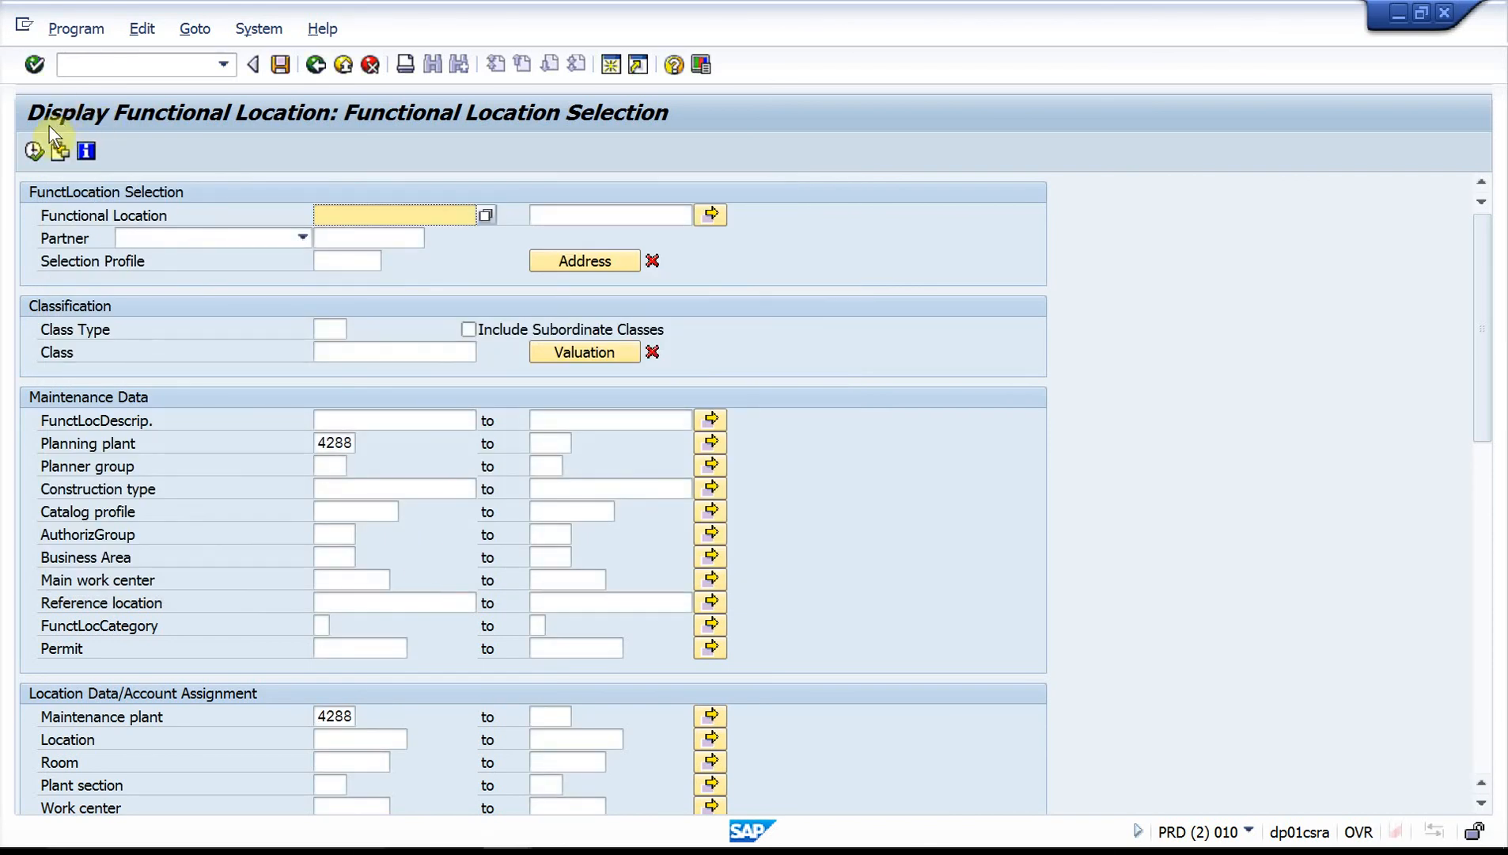
List the matching functional locations and install the wheel loader at 4288-PLNT1-STOC1 without data transfer.
{"action": "left_click", "coordinate": [26, 163]}
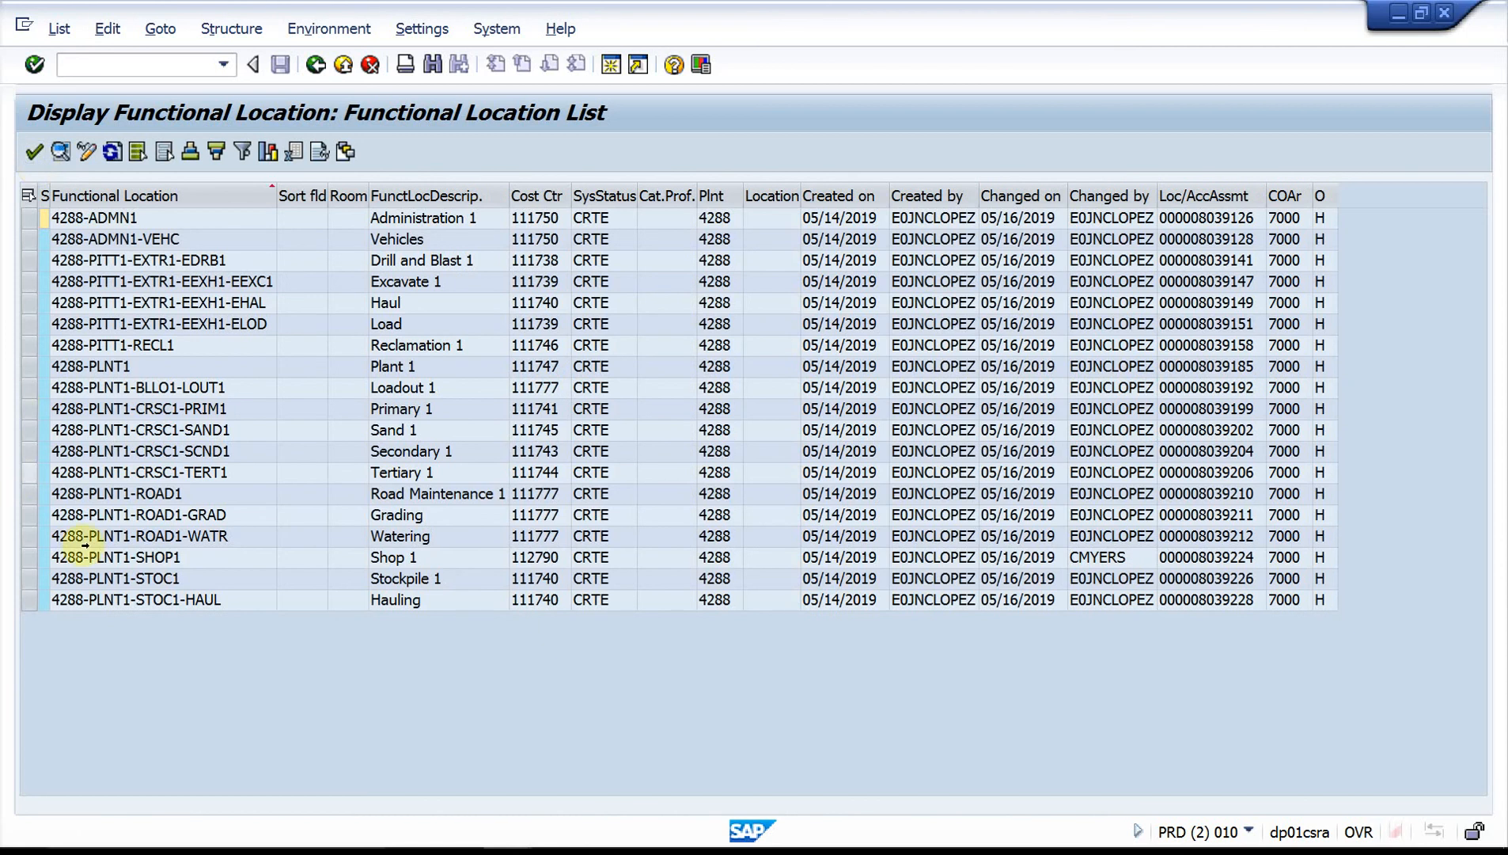
{"action": "double_click", "coordinate": [167, 579]}
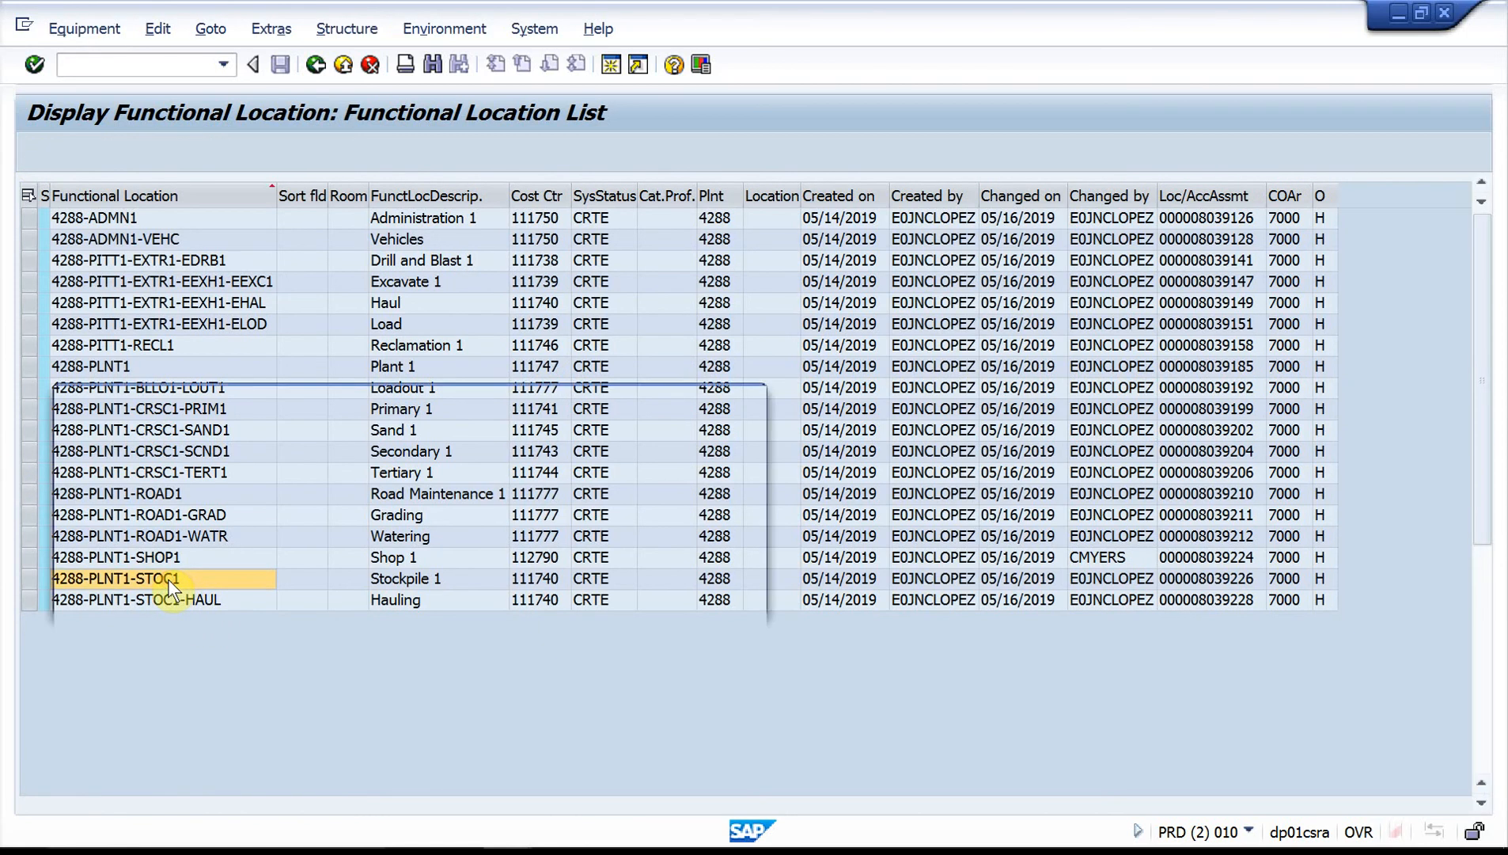
{"action": "left_click", "coordinate": [560, 593]}
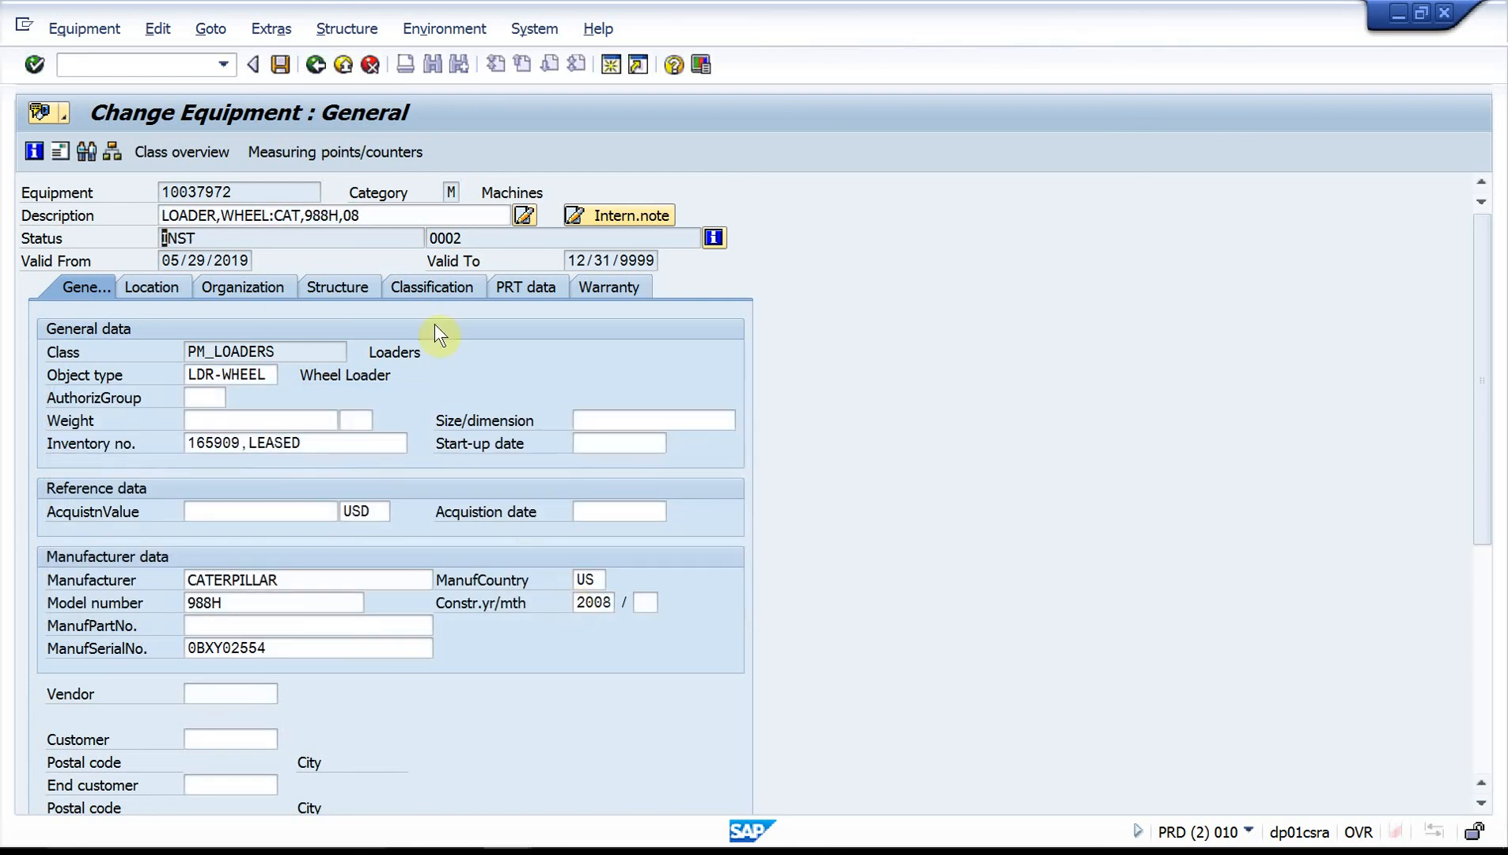
Review the wheel loader's organization, general and location data.
{"action": "left_click", "coordinate": [228, 284]}
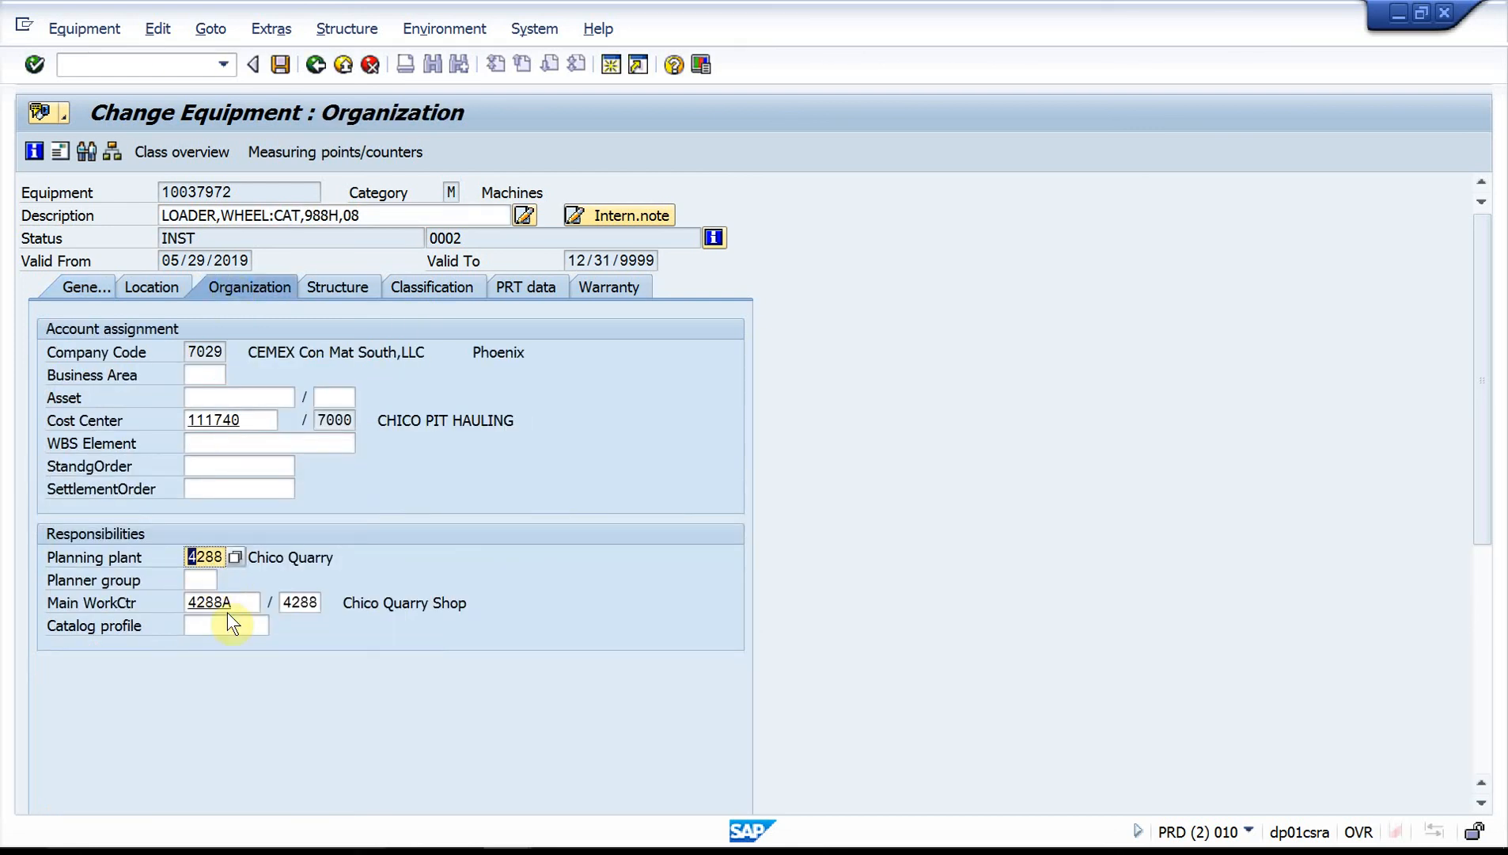
{"action": "left_click", "coordinate": [86, 283]}
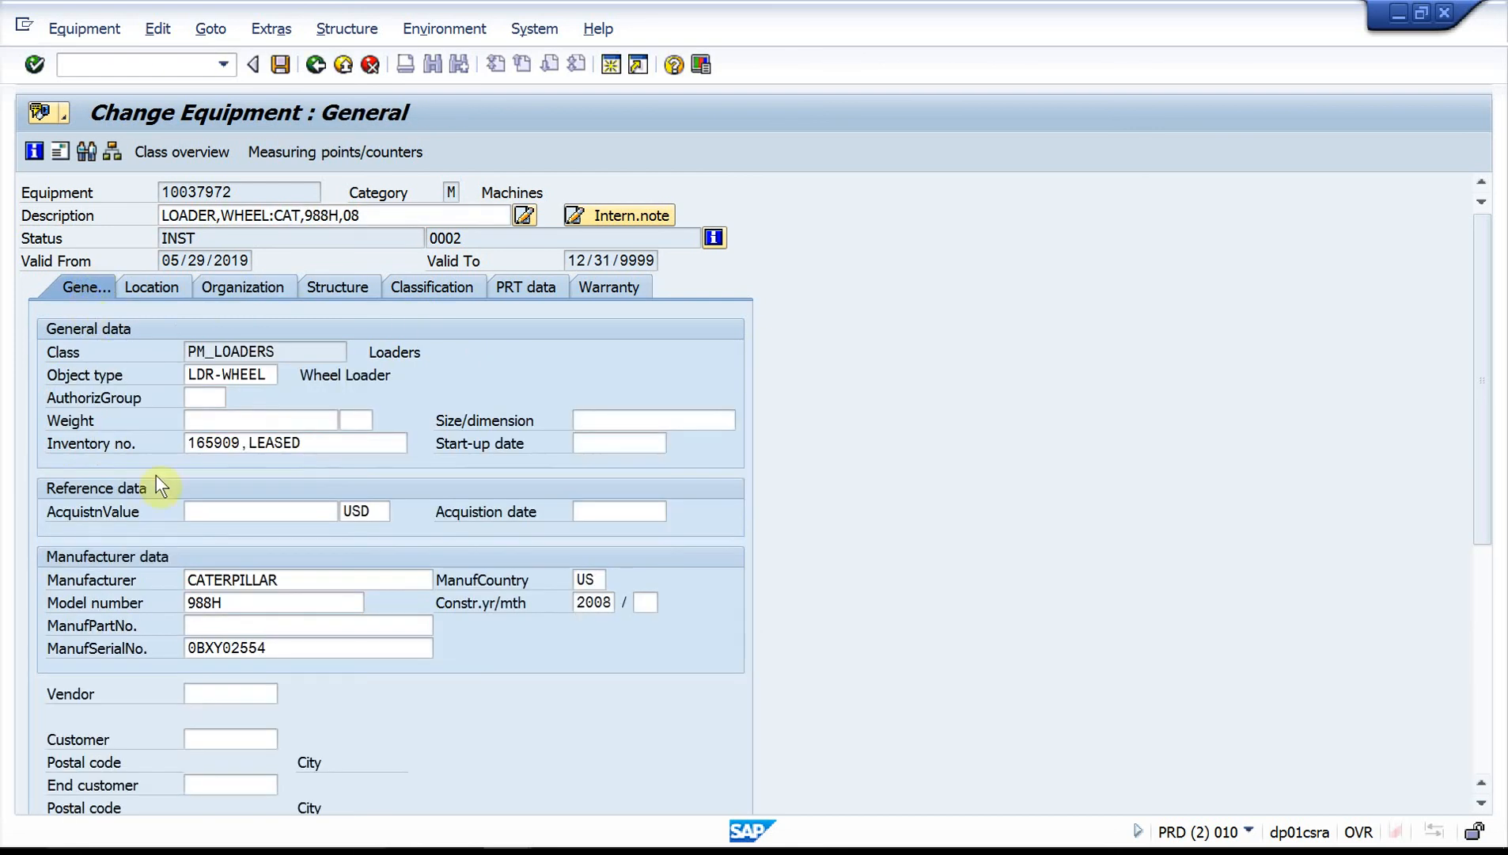
{"action": "left_click", "coordinate": [171, 284]}
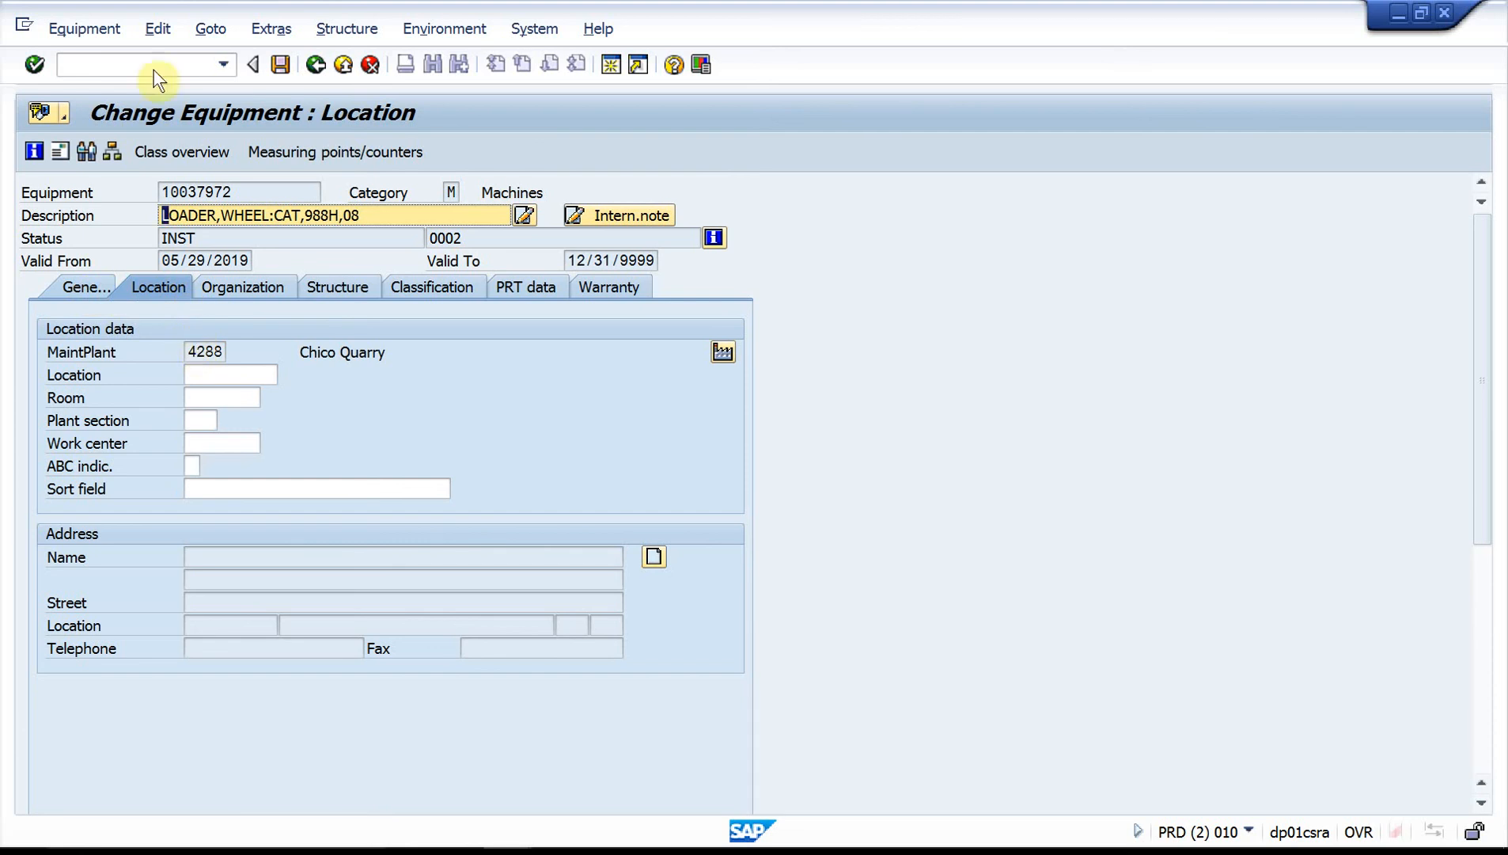
Find the command for changing the maintenance plant, and review the planning plant and work center in the organization data.
{"action": "left_click", "coordinate": [158, 30]}
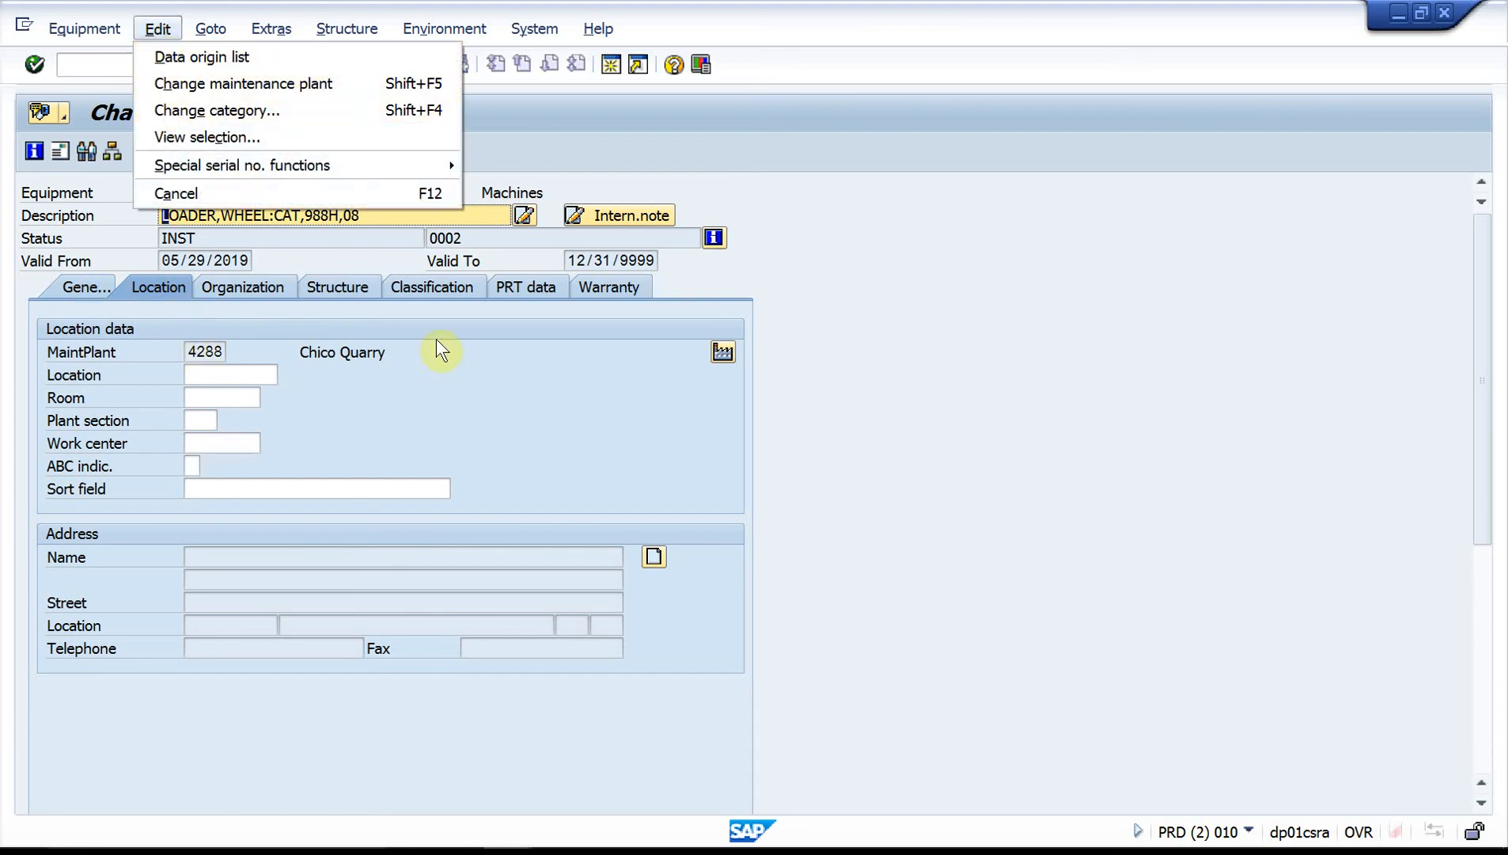
{"action": "left_click", "coordinate": [470, 385]}
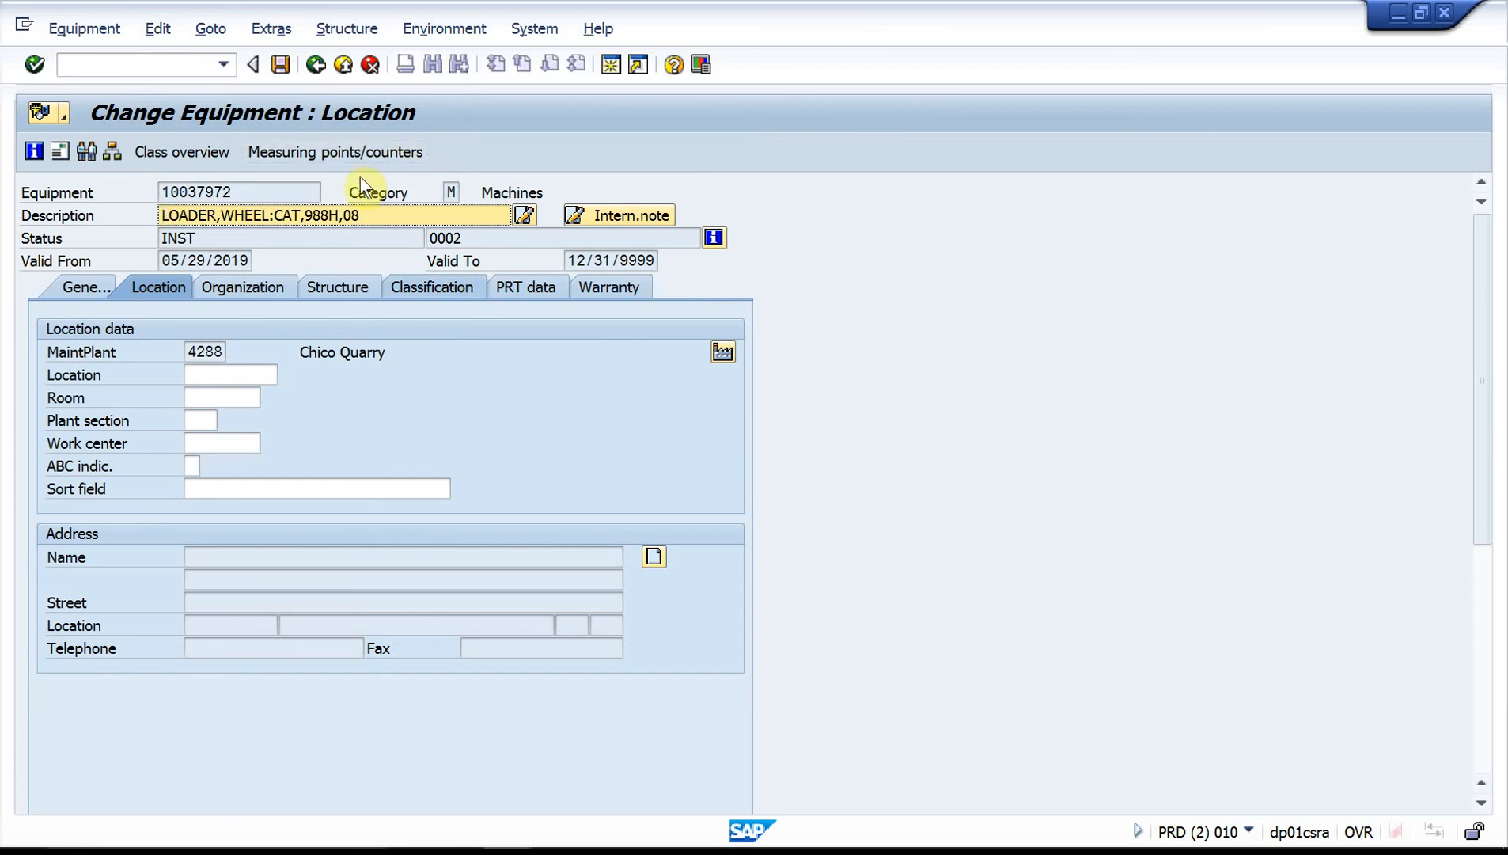
{"action": "left_click", "coordinate": [433, 31]}
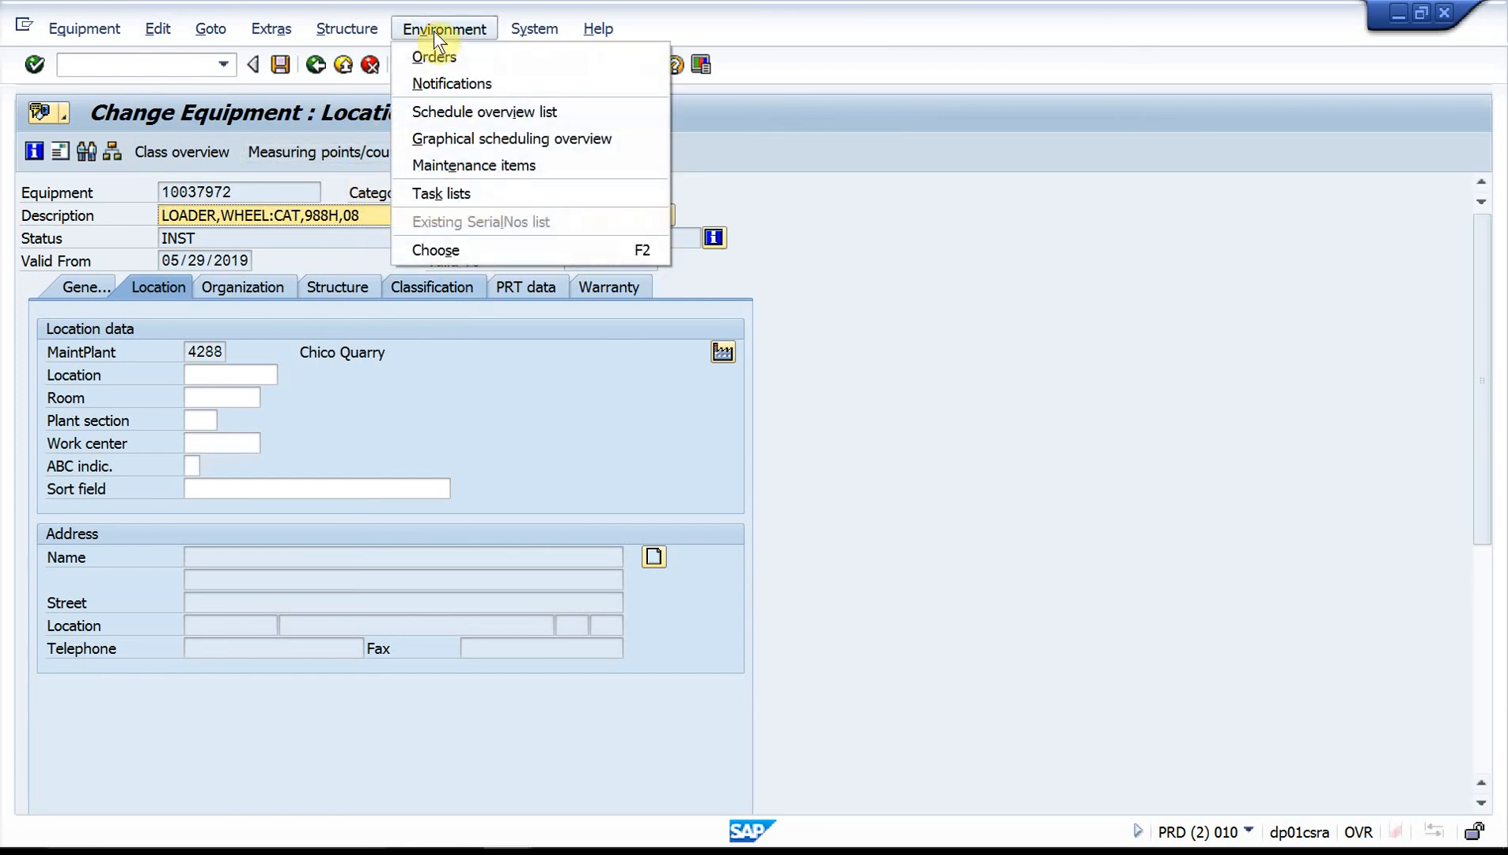
{"action": "mouse_move", "coordinate": [162, 25]}
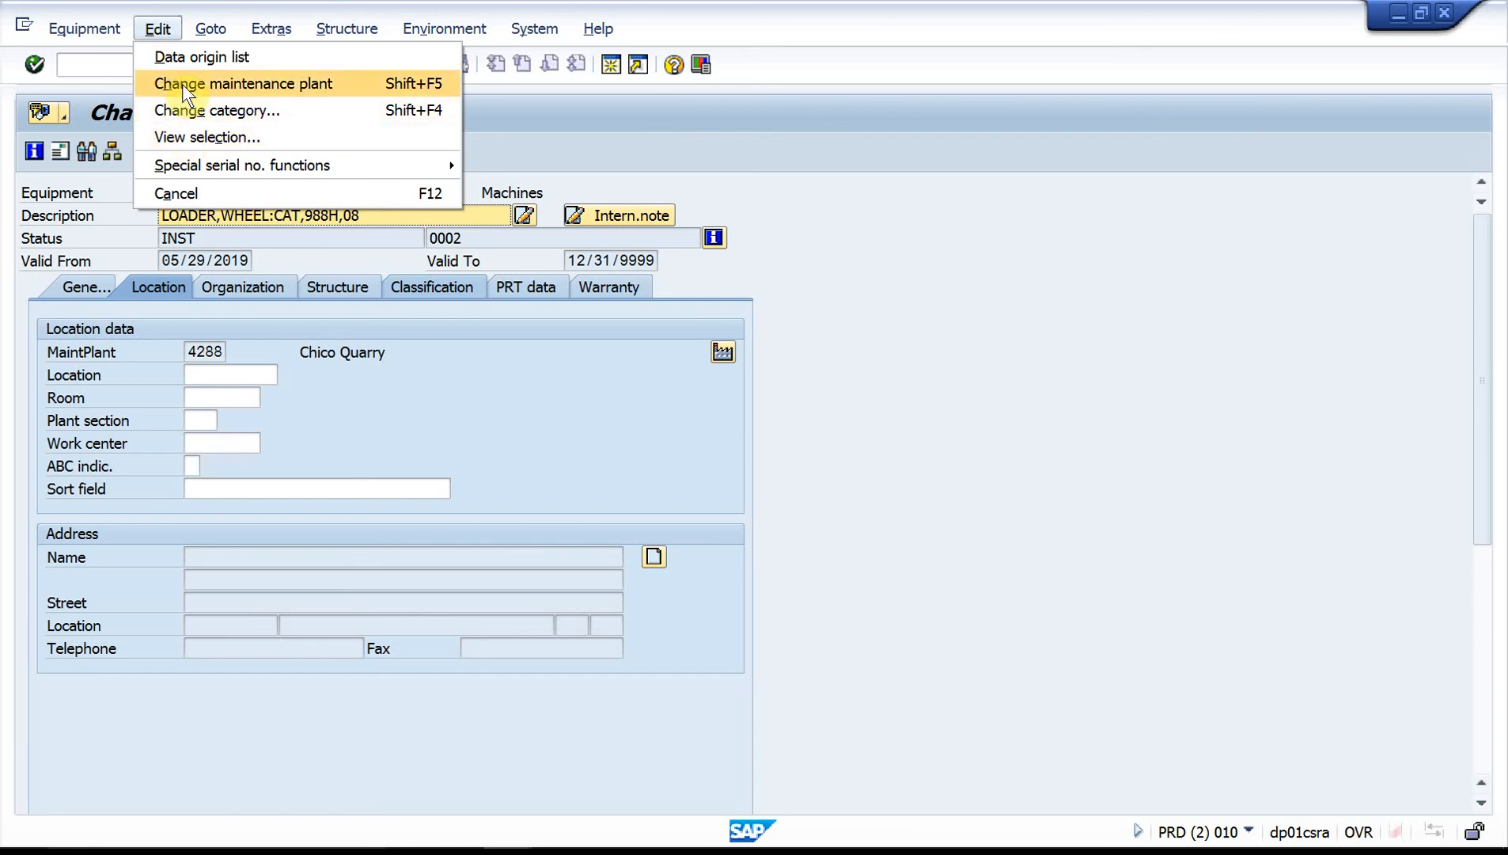
{"action": "left_click", "coordinate": [458, 370]}
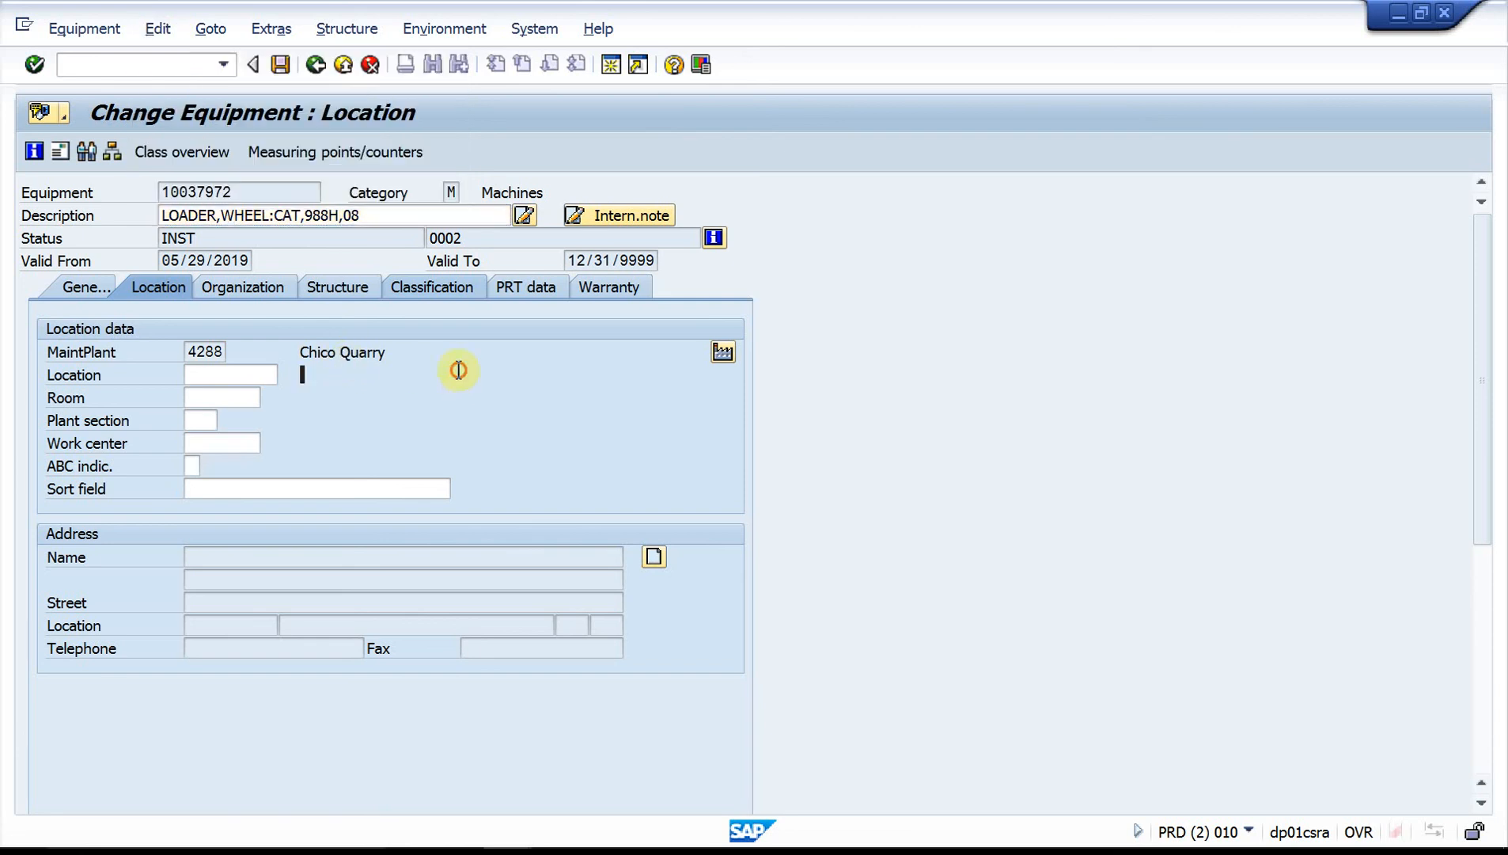
{"action": "left_click", "coordinate": [230, 289]}
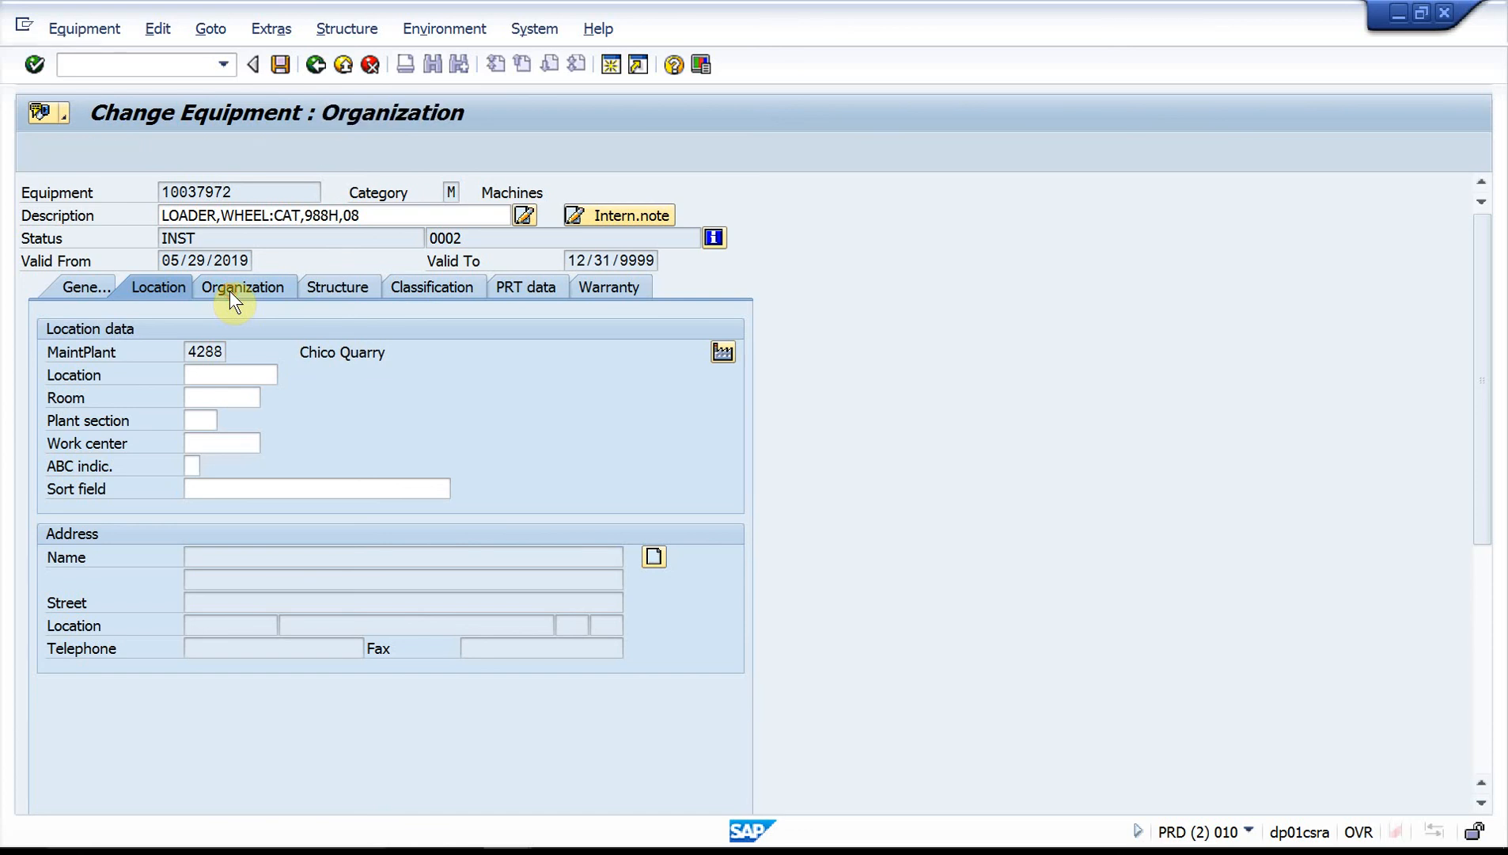
{"action": "left_click", "coordinate": [204, 558]}
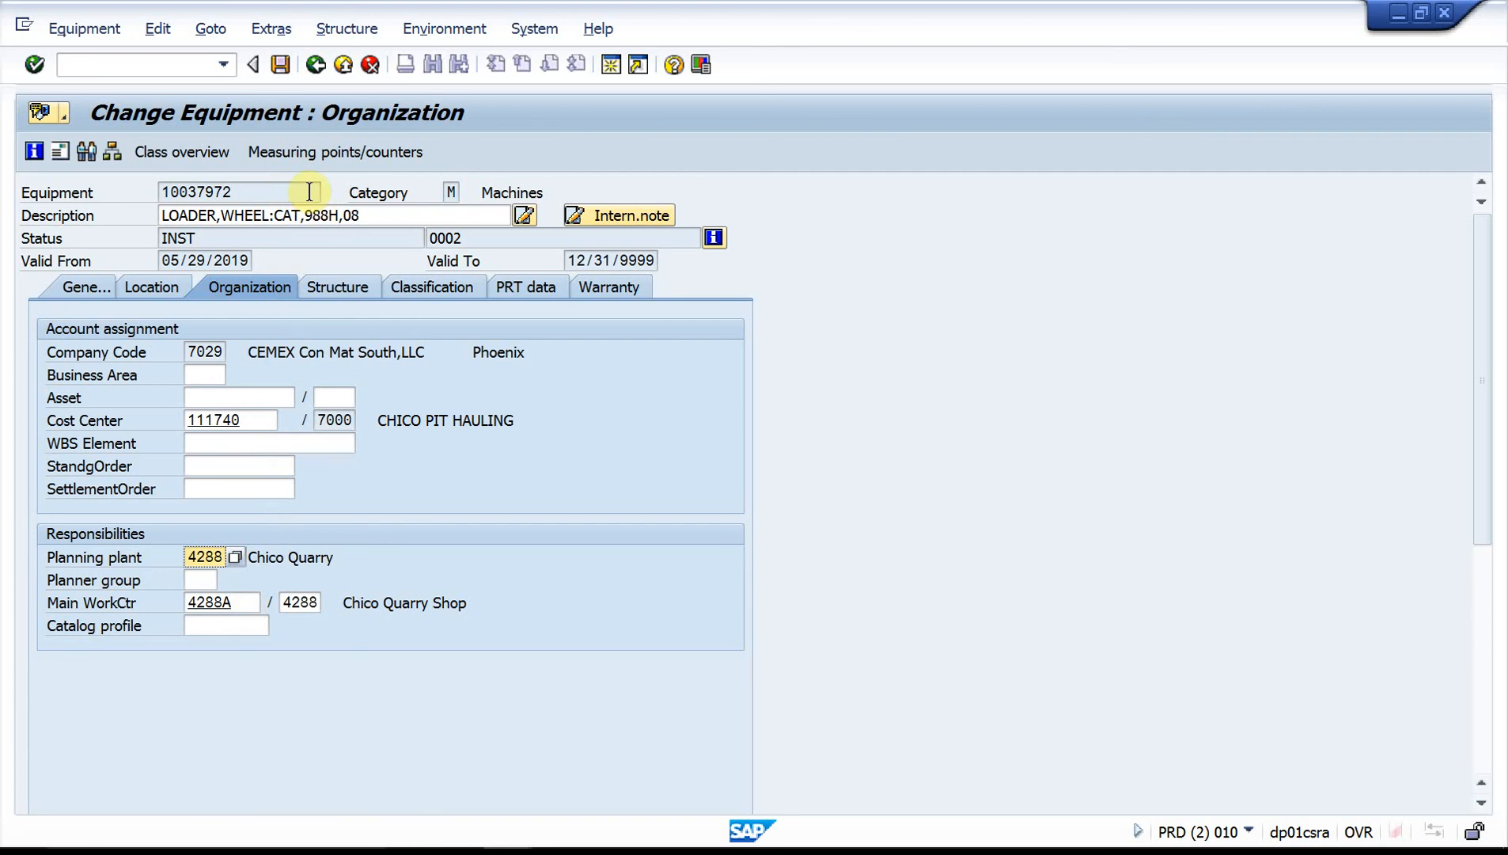
Leave the wheel loader's equipment record without saving the changes and return to the equipment list.
{"action": "left_click", "coordinate": [316, 63]}
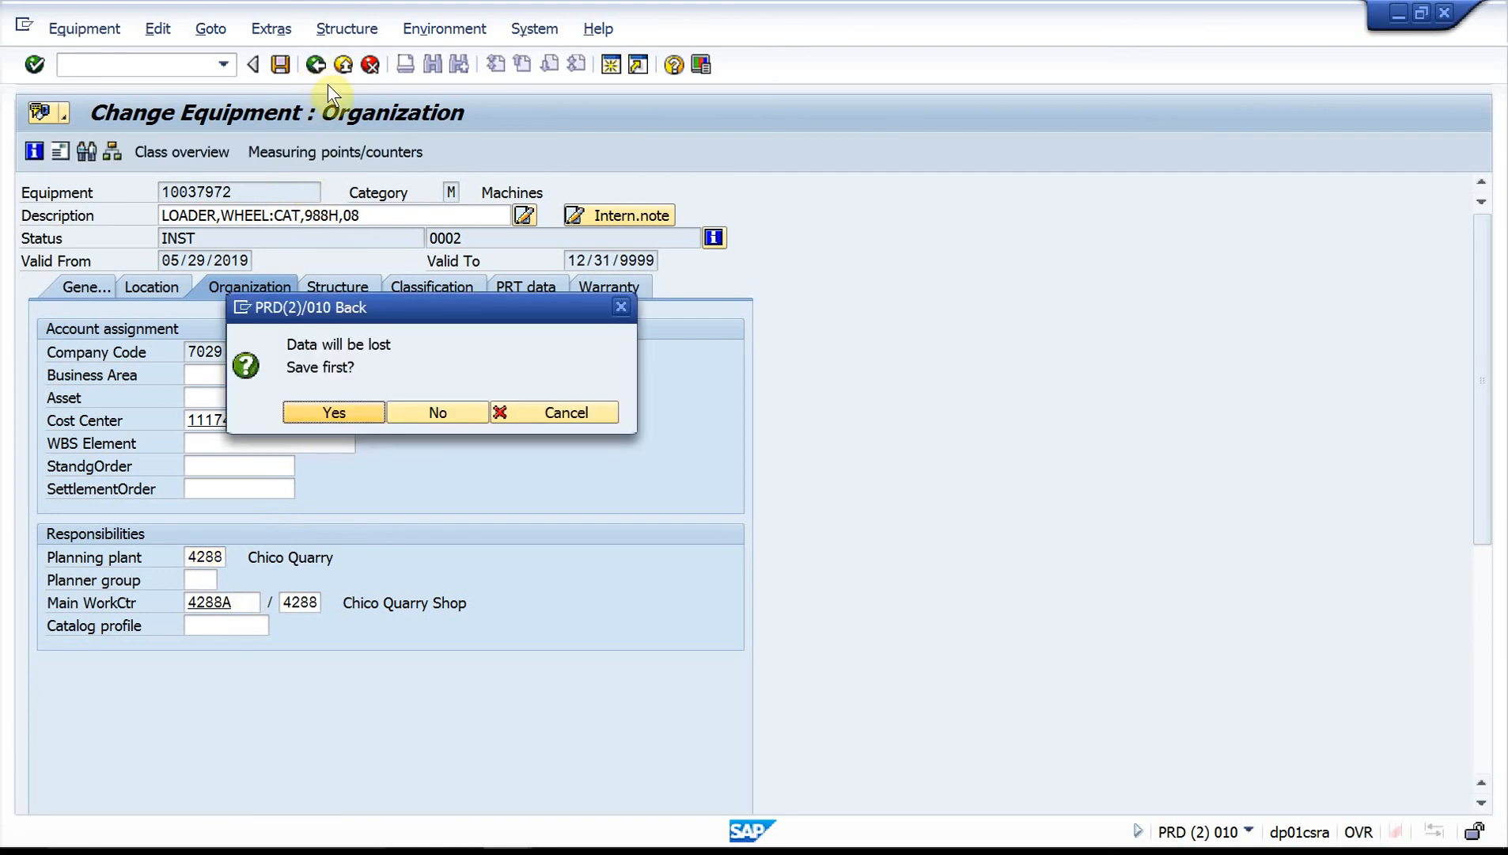
{"action": "left_click", "coordinate": [459, 413]}
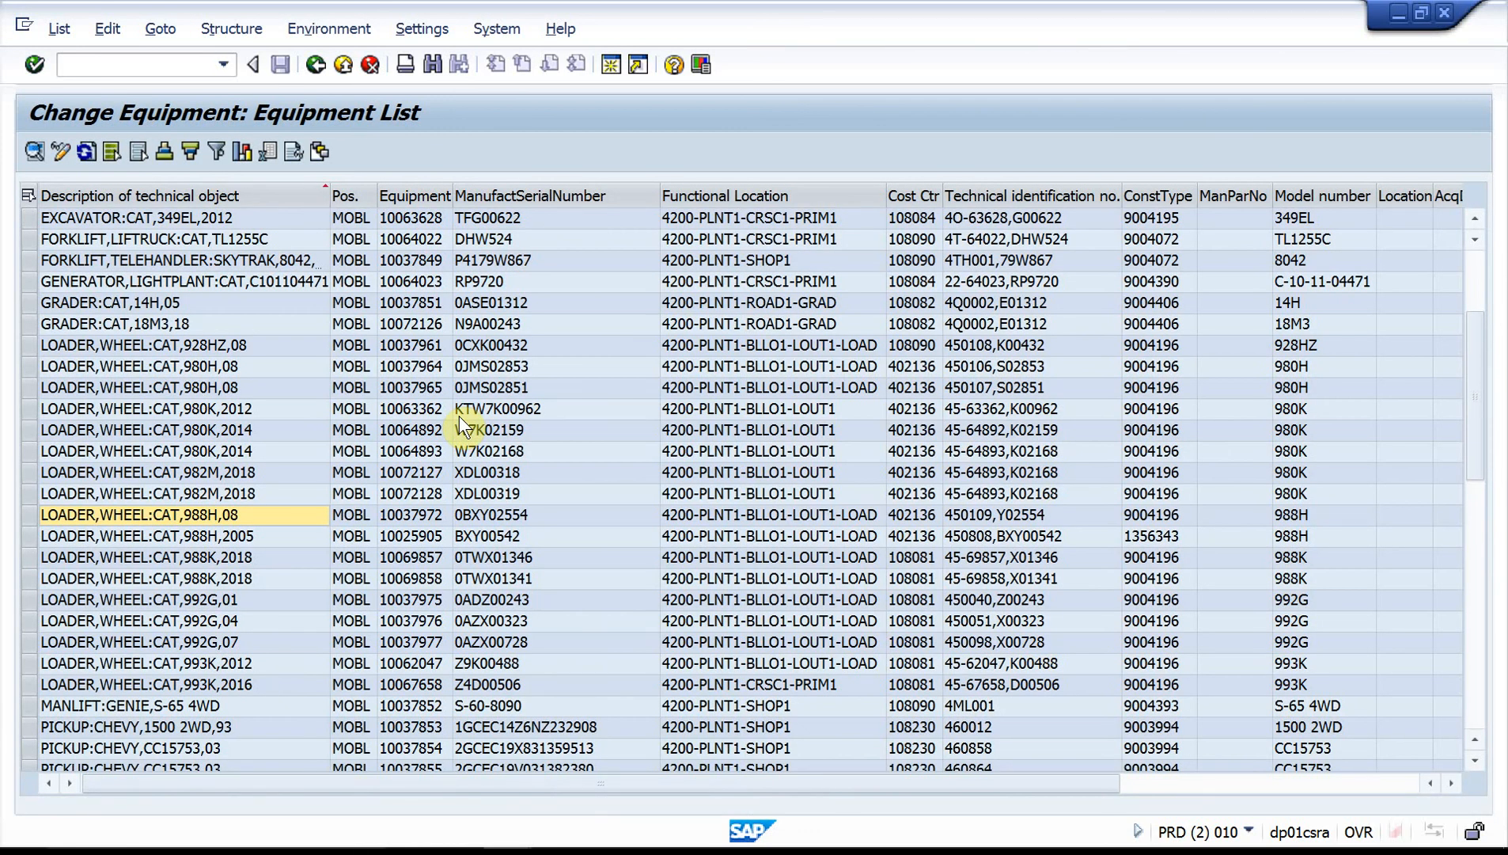
{"action": "mouse_move", "coordinate": [699, 850]}
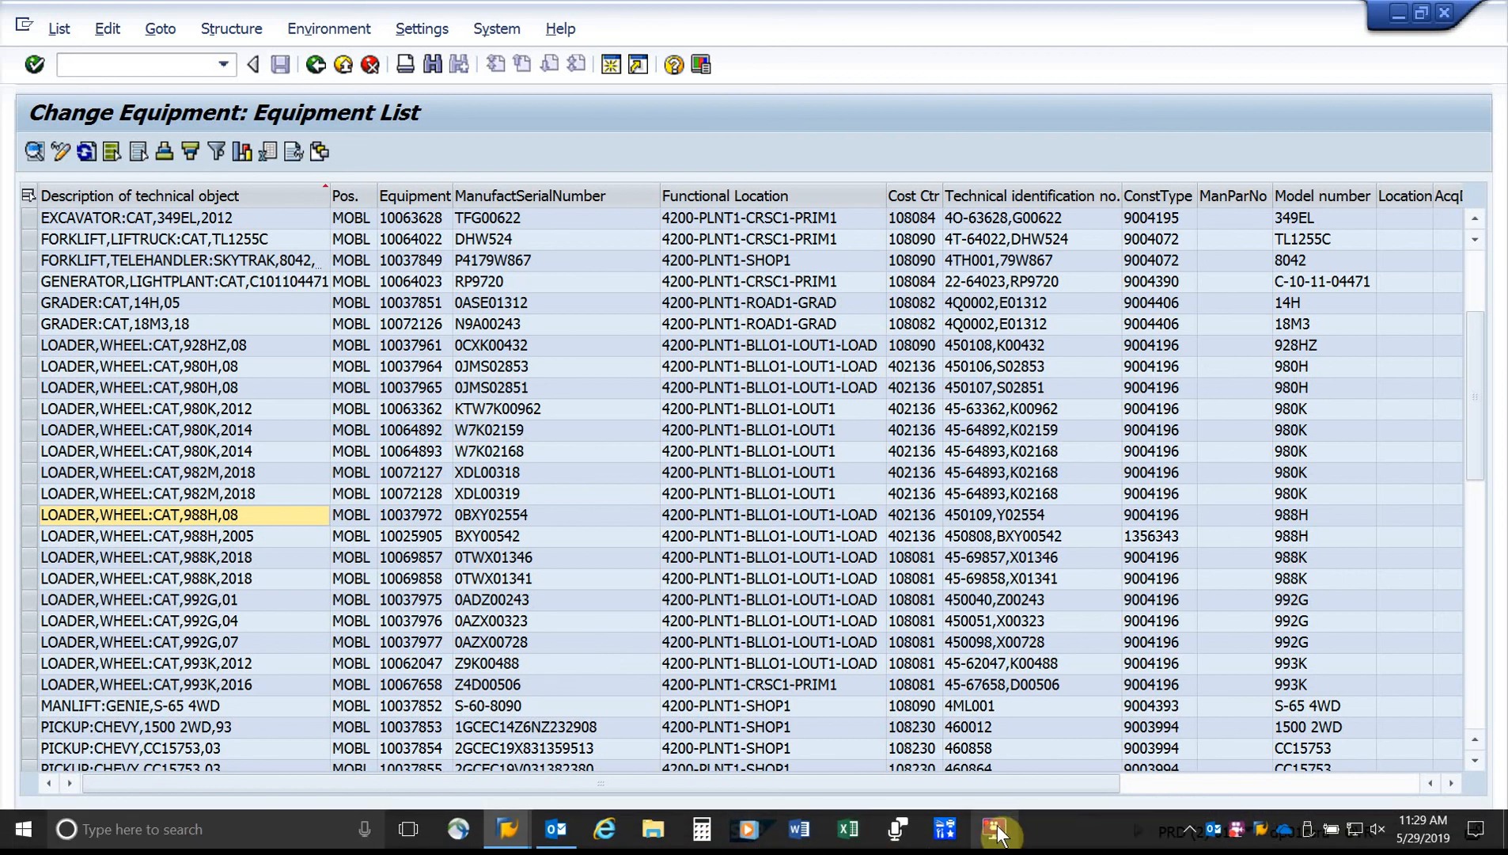
{"action": "left_click", "coordinate": [1237, 833]}
{"action": "right_click", "coordinate": [1237, 833]}
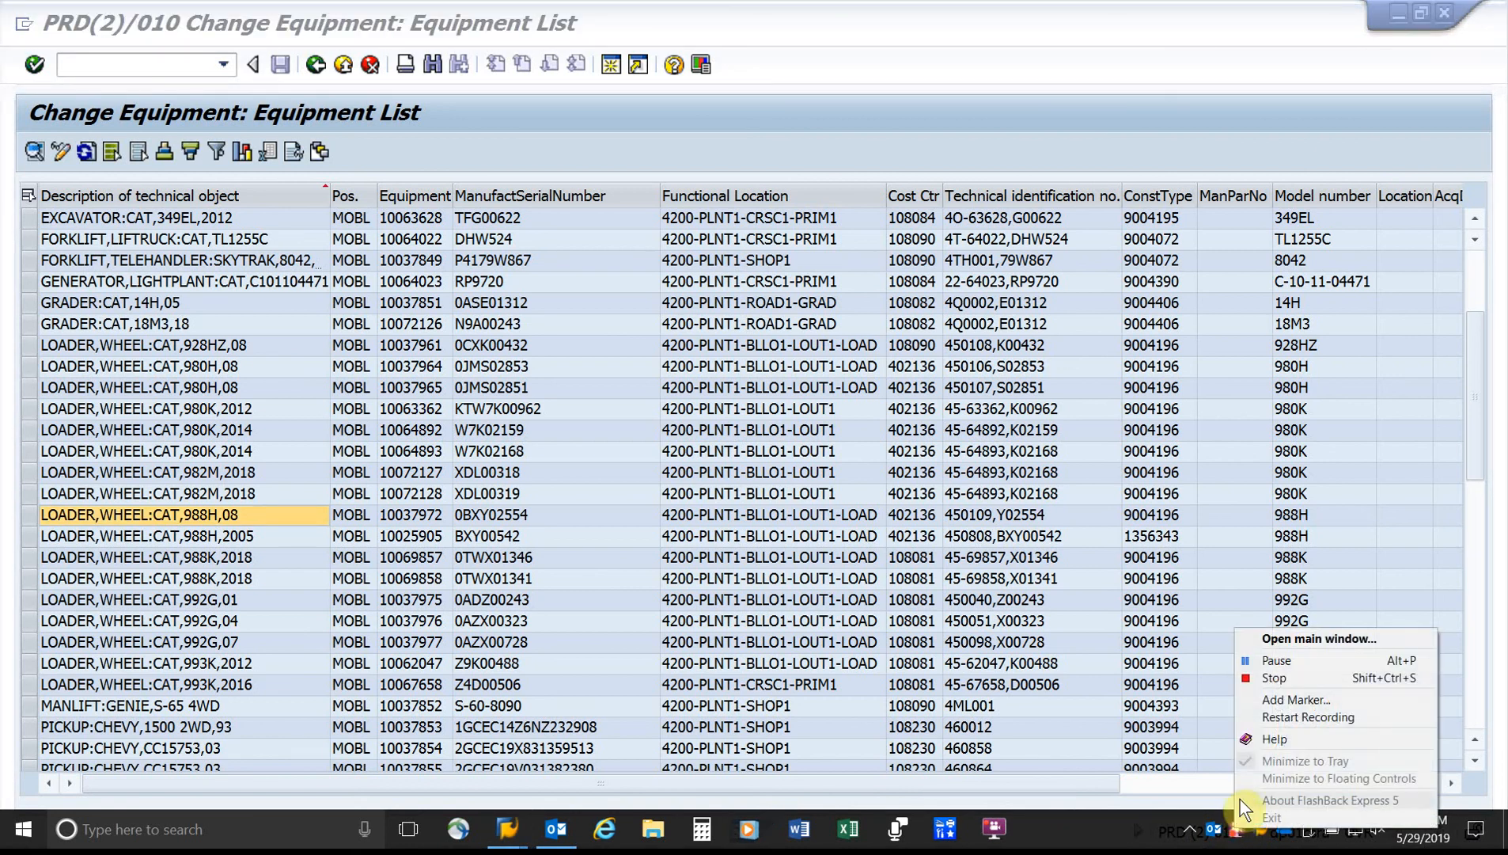